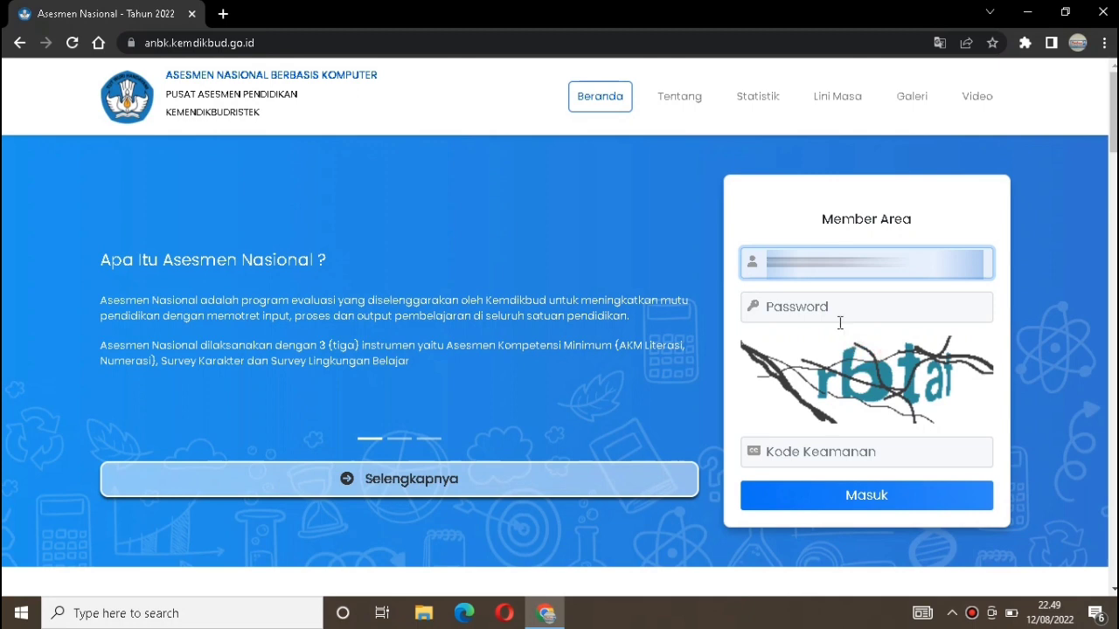
Enter the account password and the security code from the captcha image, and sign in to the Member Area.
{"action": "left_click", "coordinate": [840, 316]}
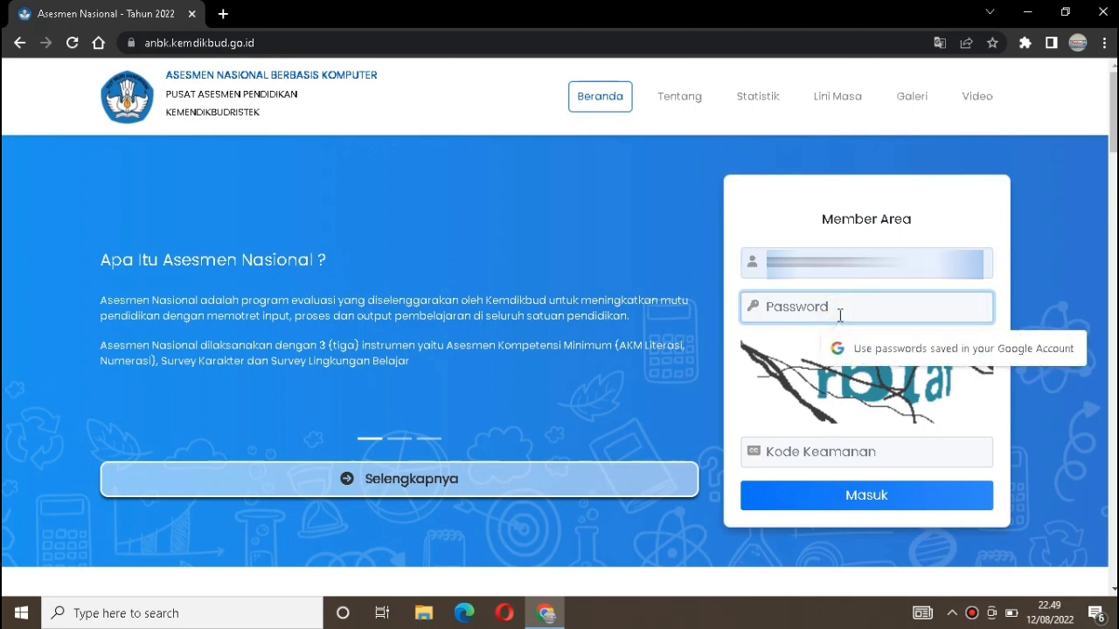
{"action": "type", "text": "****"}
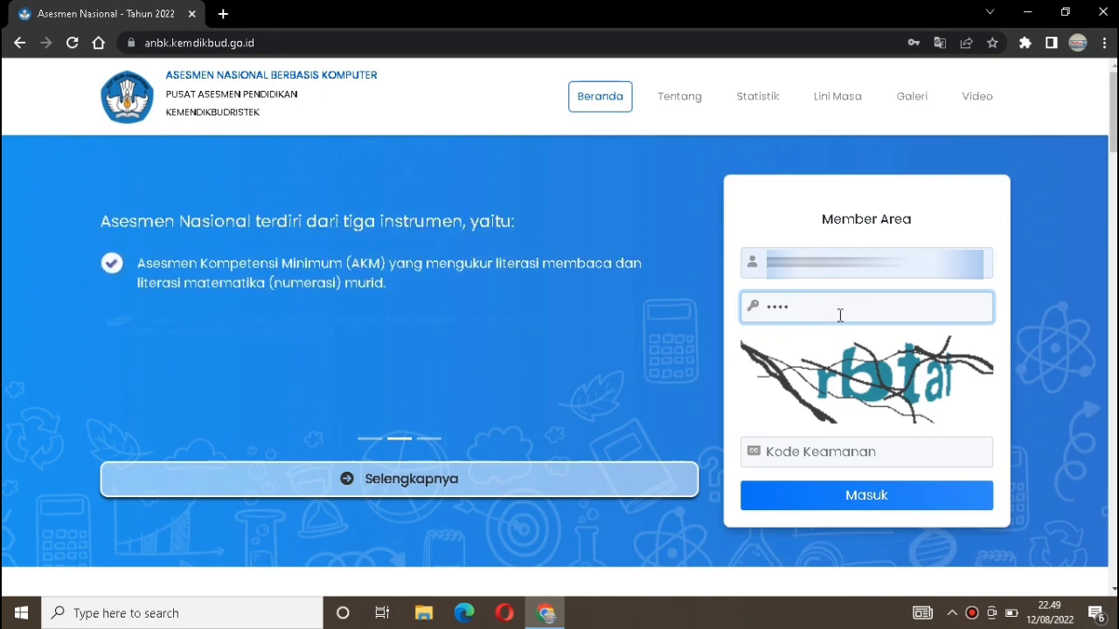
{"action": "type", "text": "****"}
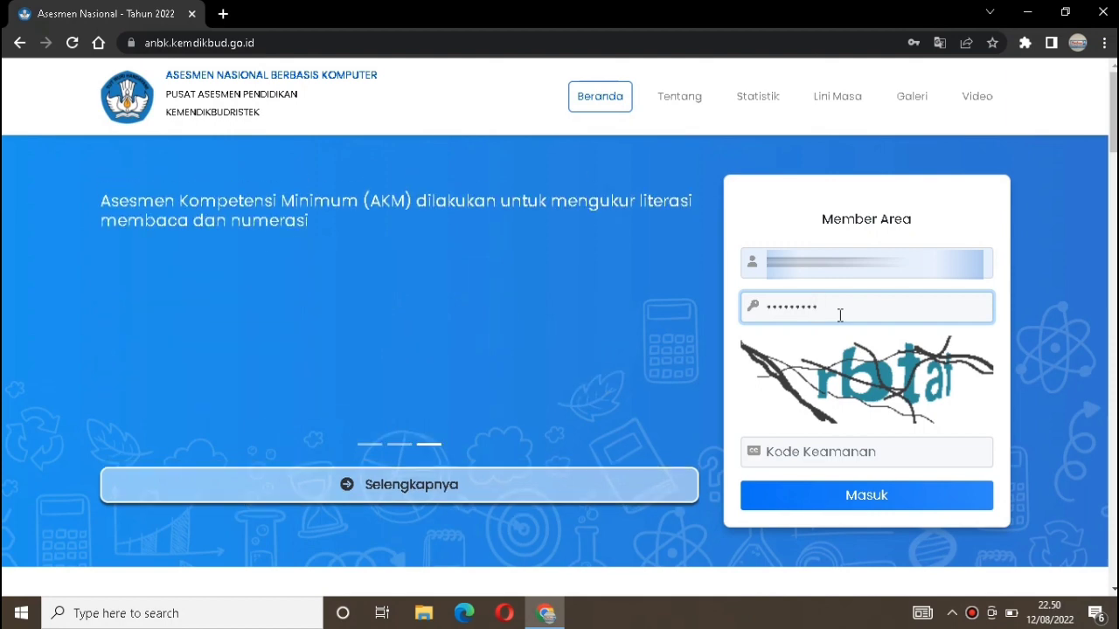
{"action": "left_click", "coordinate": [857, 447]}
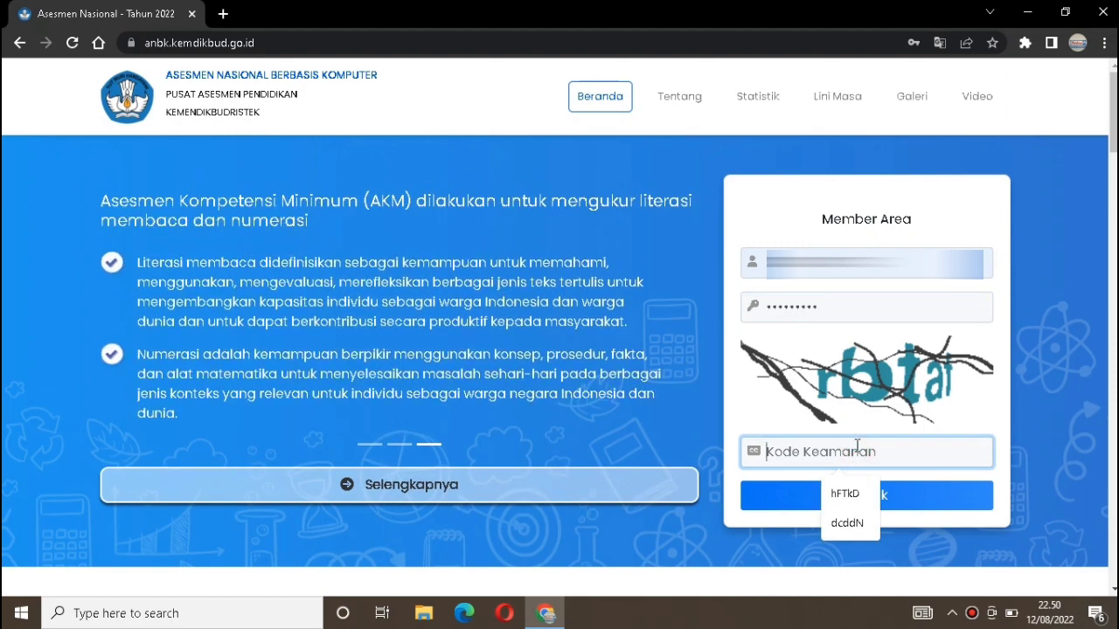
{"action": "type", "text": "r"}
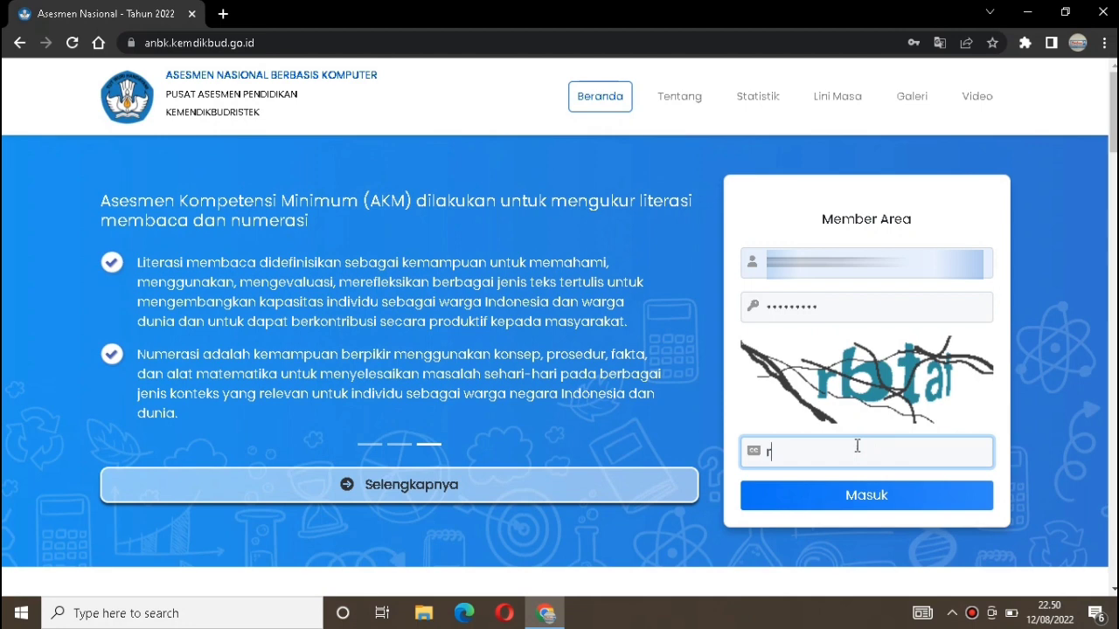
{"action": "type", "text": "bt"}
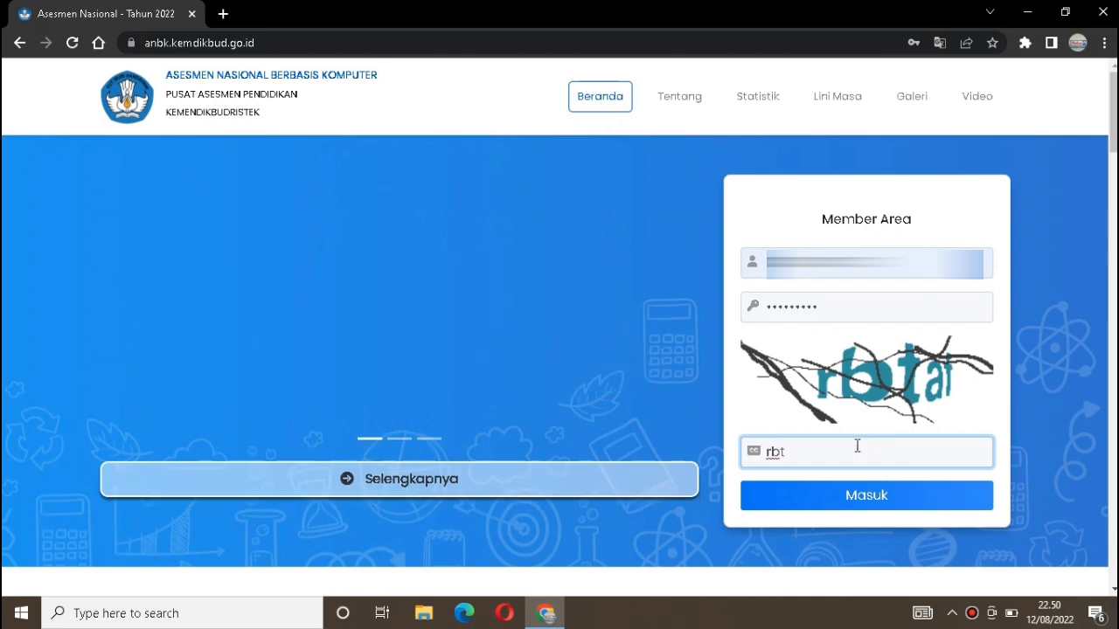
{"action": "type", "text": "af"}
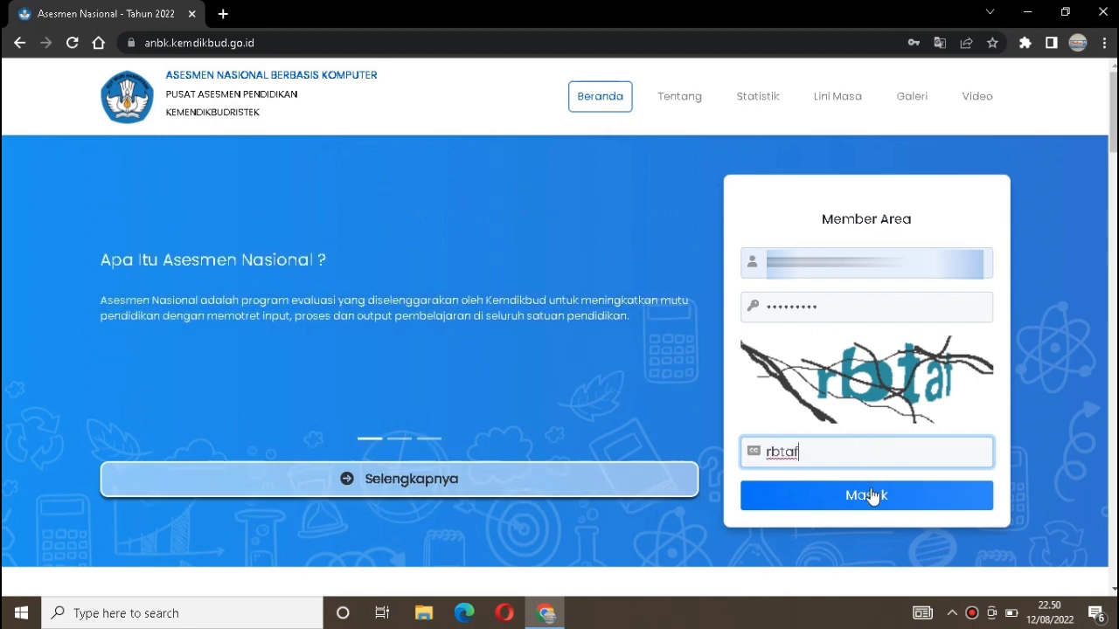
{"action": "left_click", "coordinate": [872, 497]}
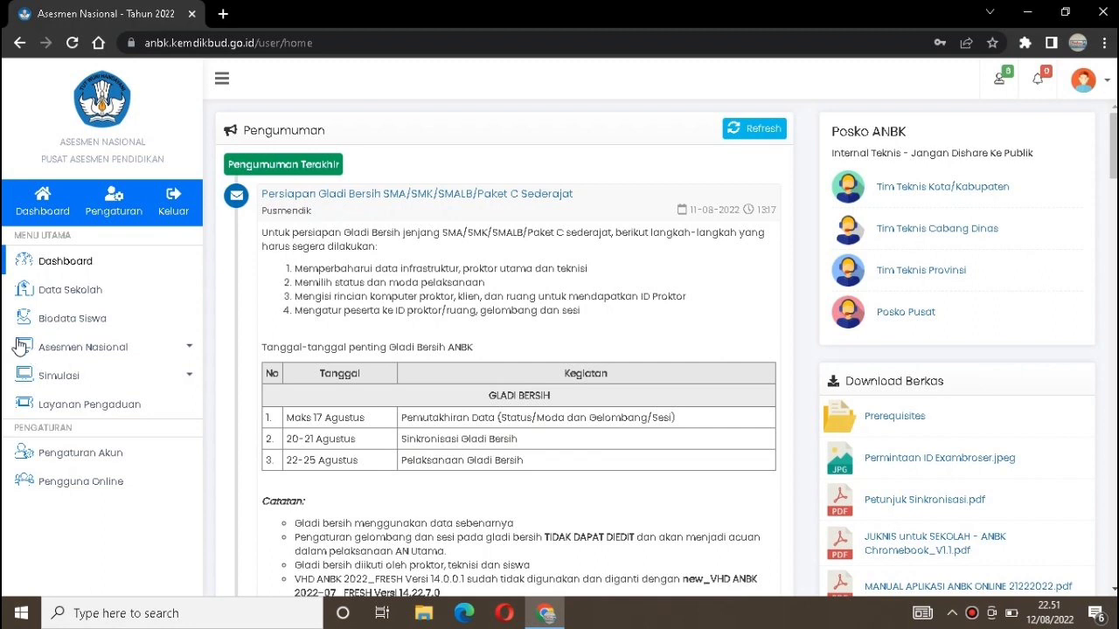
Begin a new Komputer Proktor entry under Asesmen Nasional with 15 clients, used for 1 Ruang.
{"action": "left_click", "coordinate": [94, 348]}
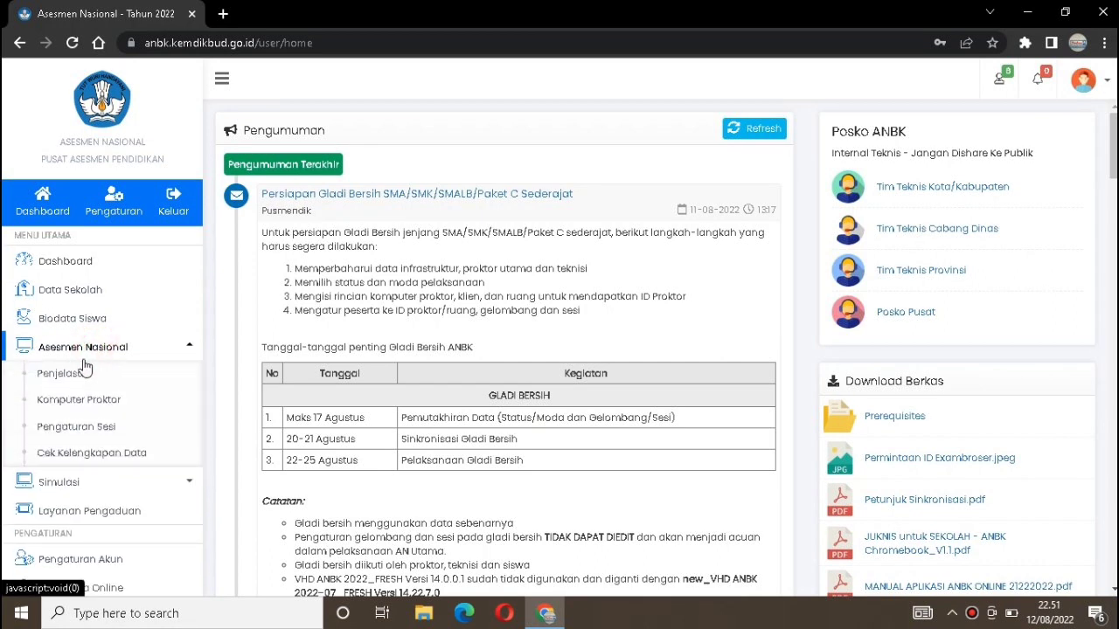
{"action": "left_click", "coordinate": [98, 408]}
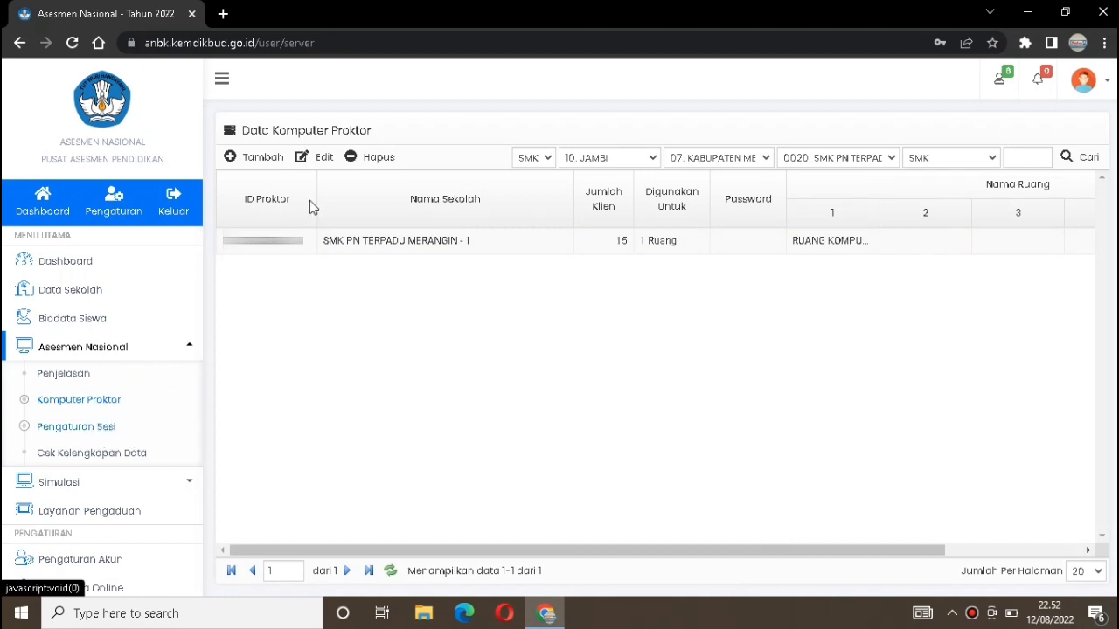
{"action": "left_click", "coordinate": [259, 164]}
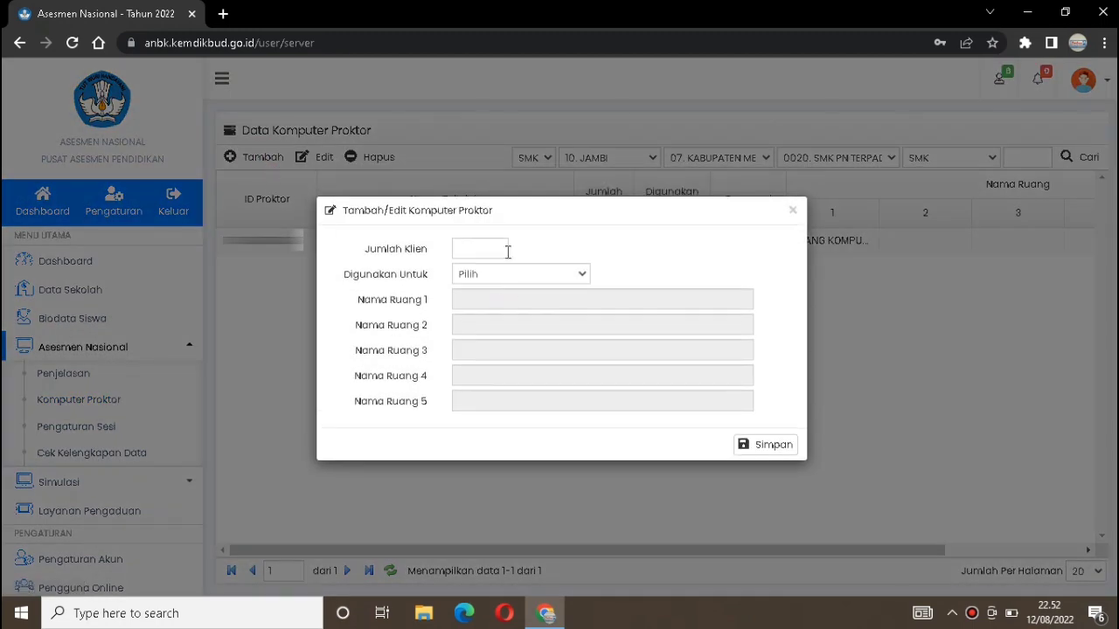
{"action": "left_click", "coordinate": [506, 250]}
{"action": "left_click_drag", "start_coordinate": [527, 214], "coordinate": [610, 287]}
{"action": "left_click", "coordinate": [564, 313]}
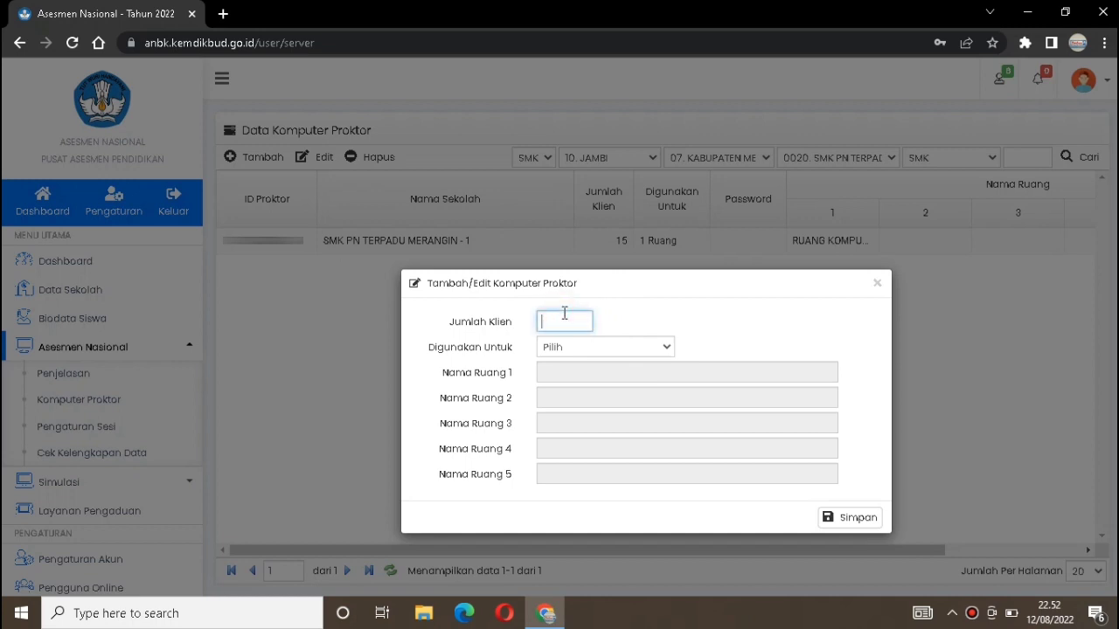
{"action": "left_click", "coordinate": [607, 354]}
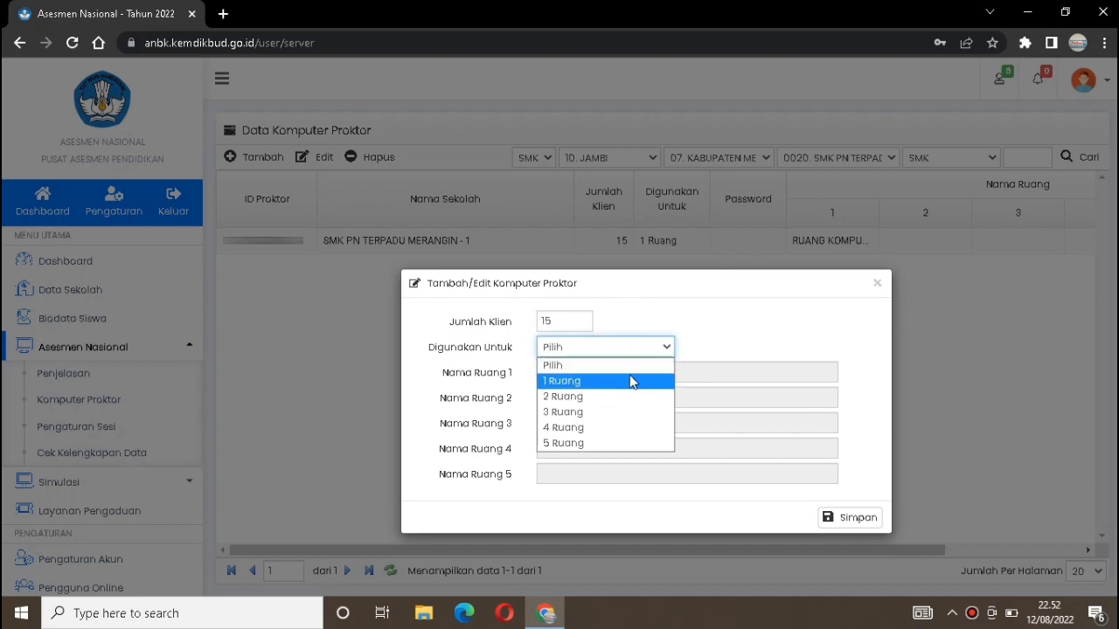
{"action": "left_click", "coordinate": [626, 381]}
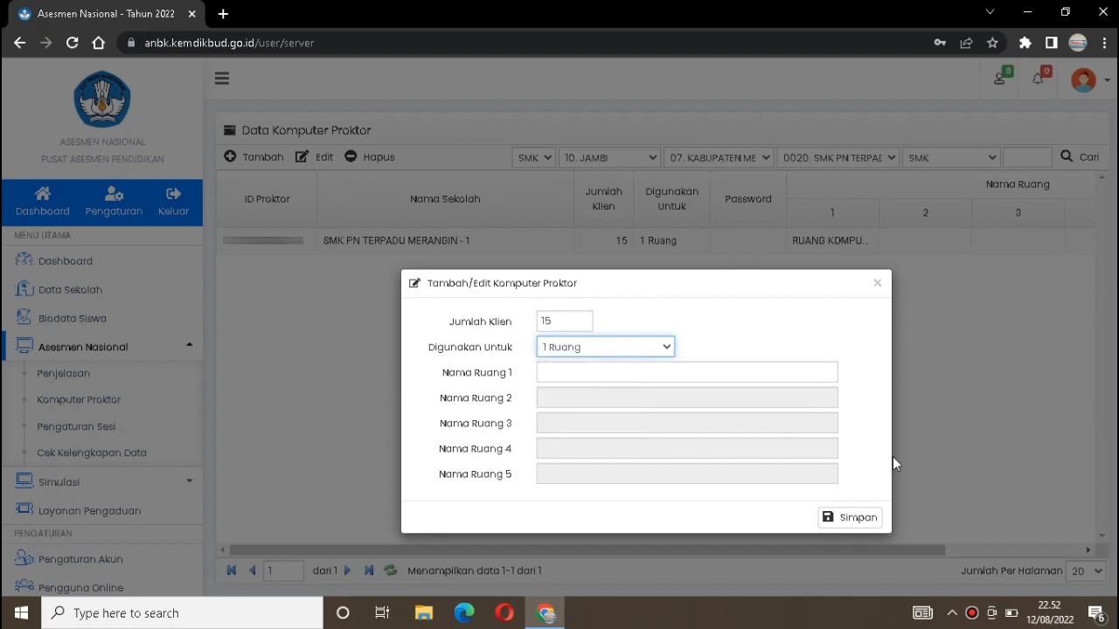
Name the first room "Ruang Komputer - 2", try to save the proctor computer entry, and close the form.
{"action": "left_click", "coordinate": [637, 374]}
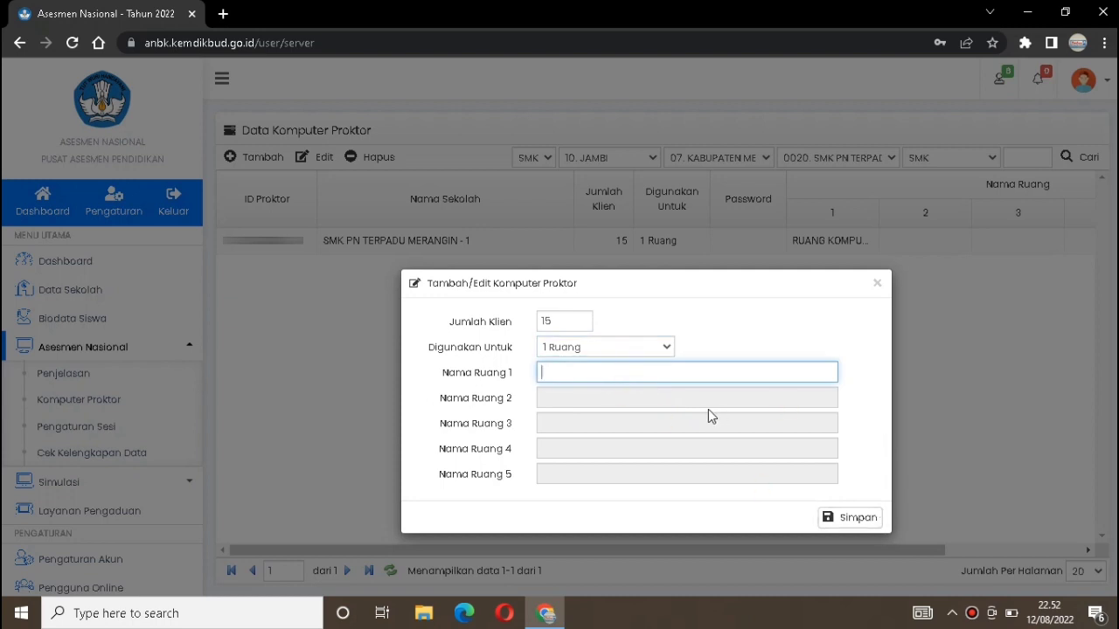
{"action": "type", "text": "Ruang Komputer"}
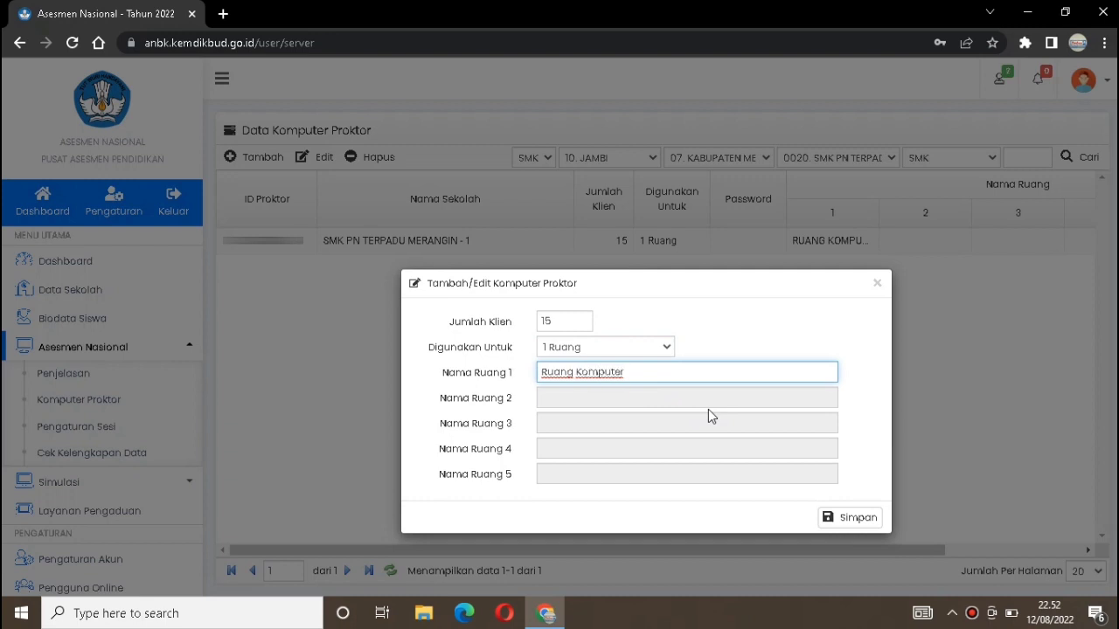
{"action": "type", "text": " - 2"}
{"action": "left_click", "coordinate": [837, 519]}
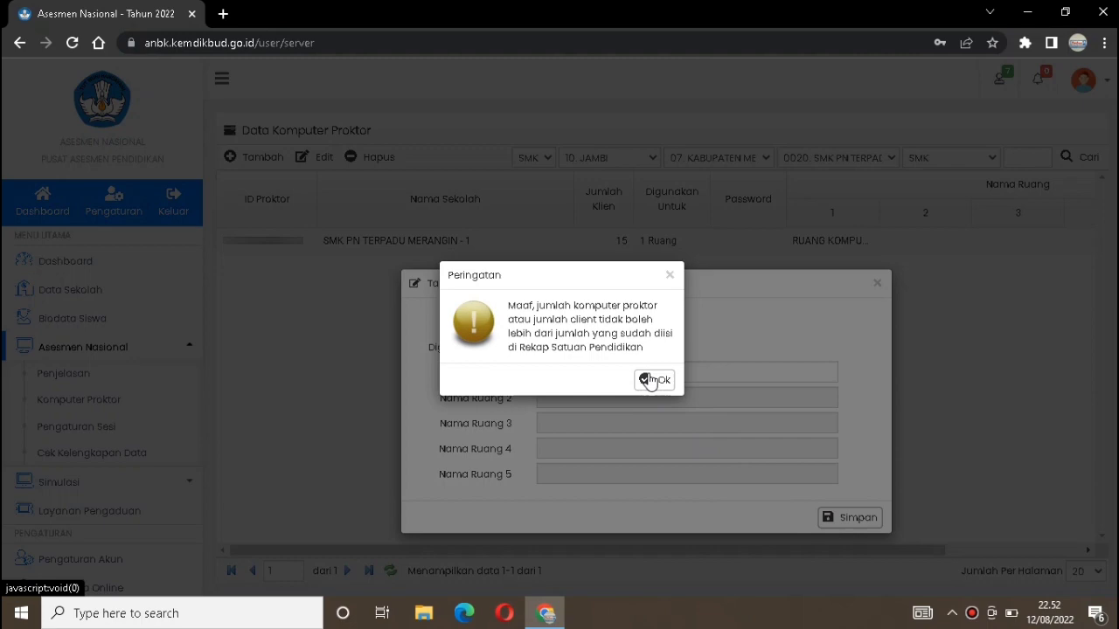
{"action": "left_click", "coordinate": [652, 380]}
{"action": "left_click", "coordinate": [878, 285]}
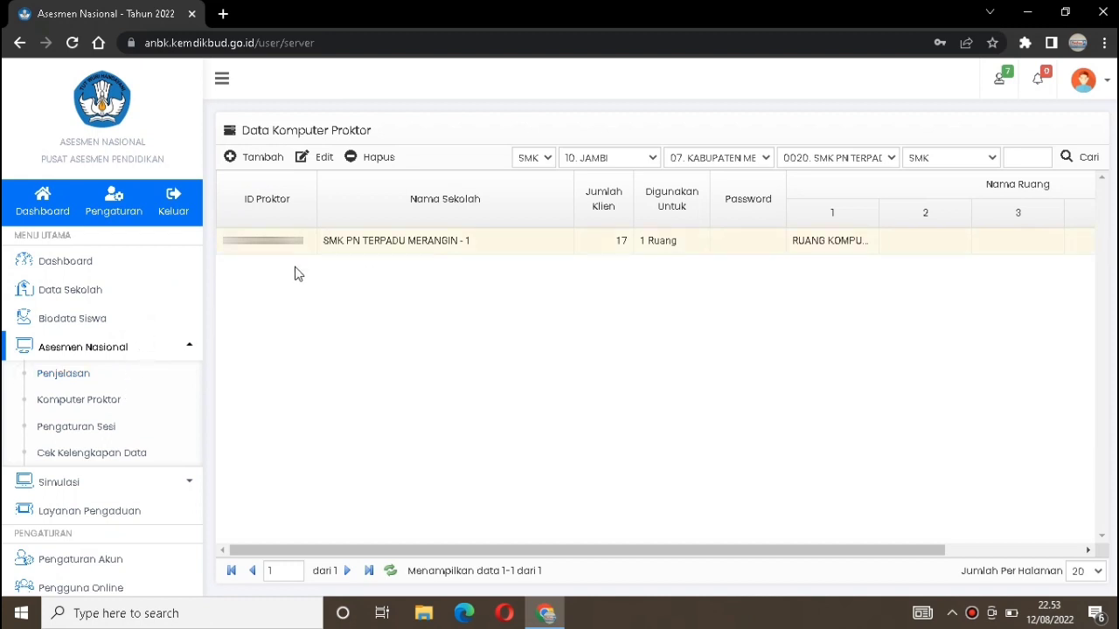
Try to add a proctor computer with 17 clients for 1 Ruang, named "ruang komputer - 2", and close the form.
{"action": "left_click", "coordinate": [273, 160]}
{"action": "left_click", "coordinate": [472, 251]}
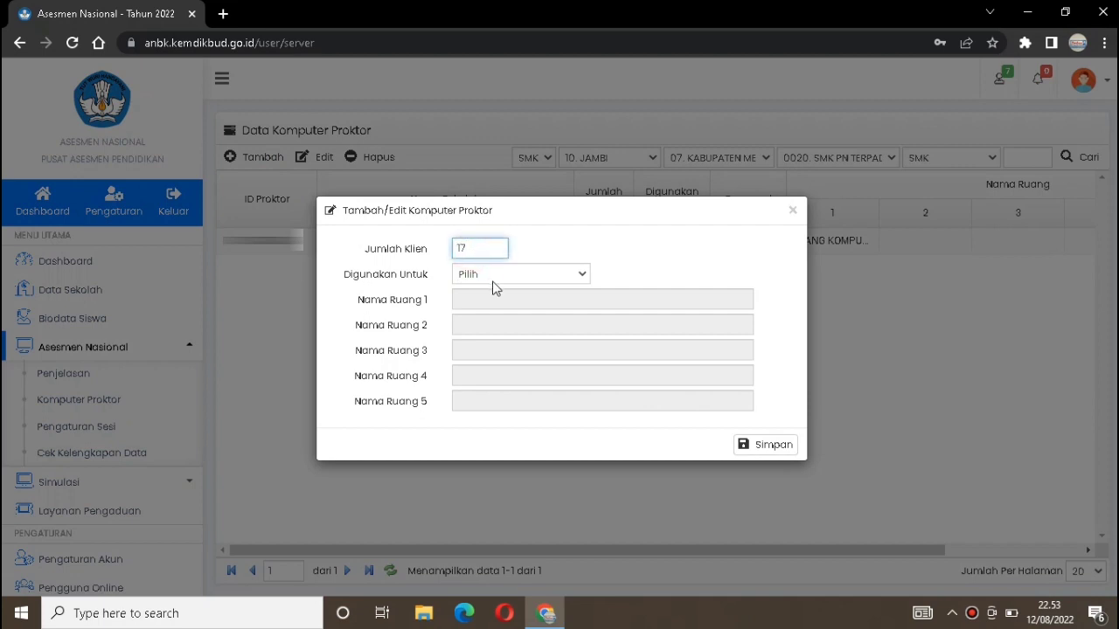
{"action": "left_click", "coordinate": [492, 276]}
{"action": "left_click", "coordinate": [496, 304]}
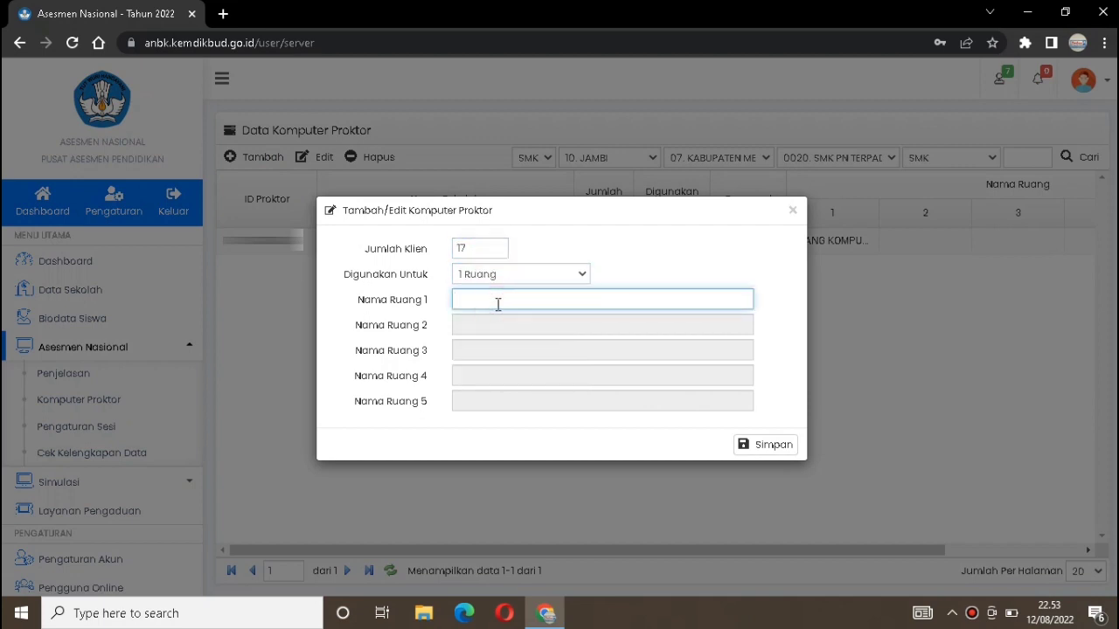
{"action": "type", "text": "ruang komputer - 2"}
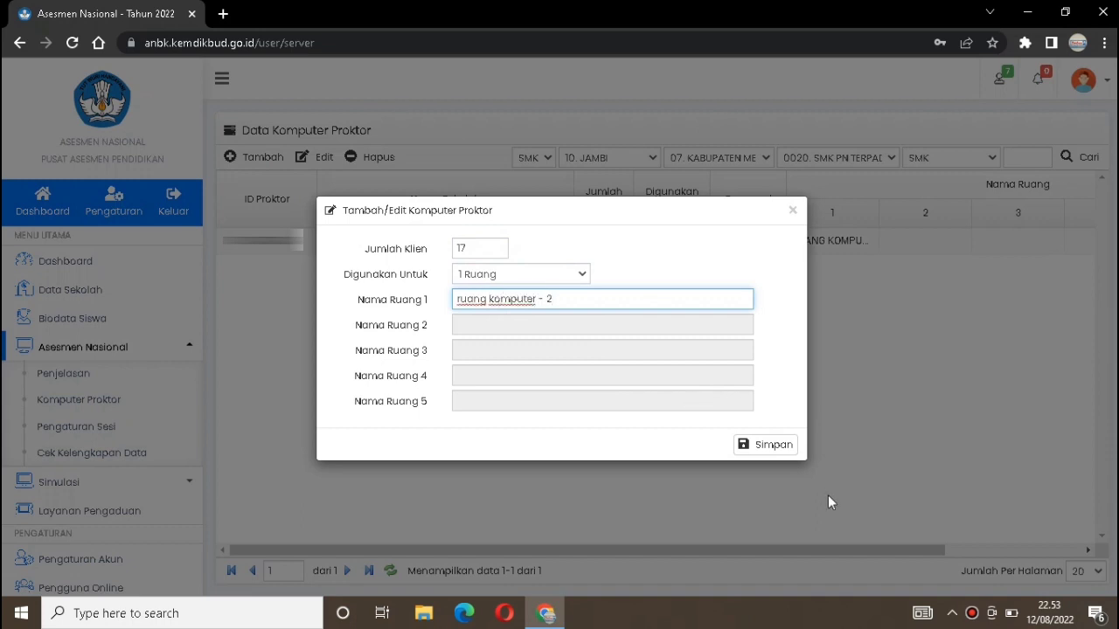
{"action": "left_click", "coordinate": [765, 446]}
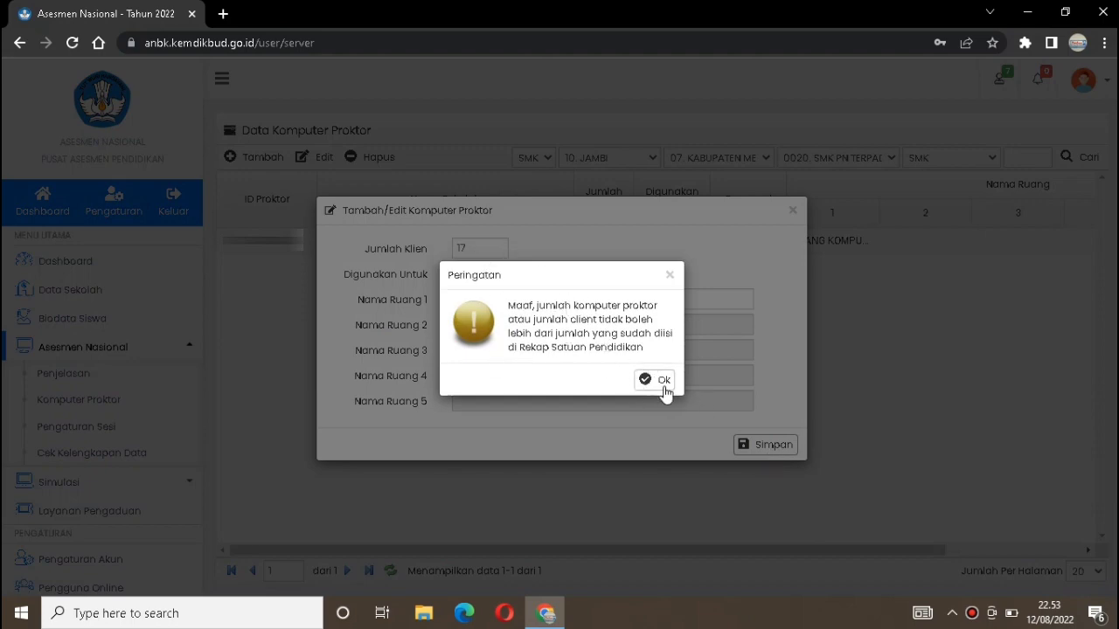
{"action": "left_click", "coordinate": [663, 382]}
{"action": "left_click", "coordinate": [791, 212]}
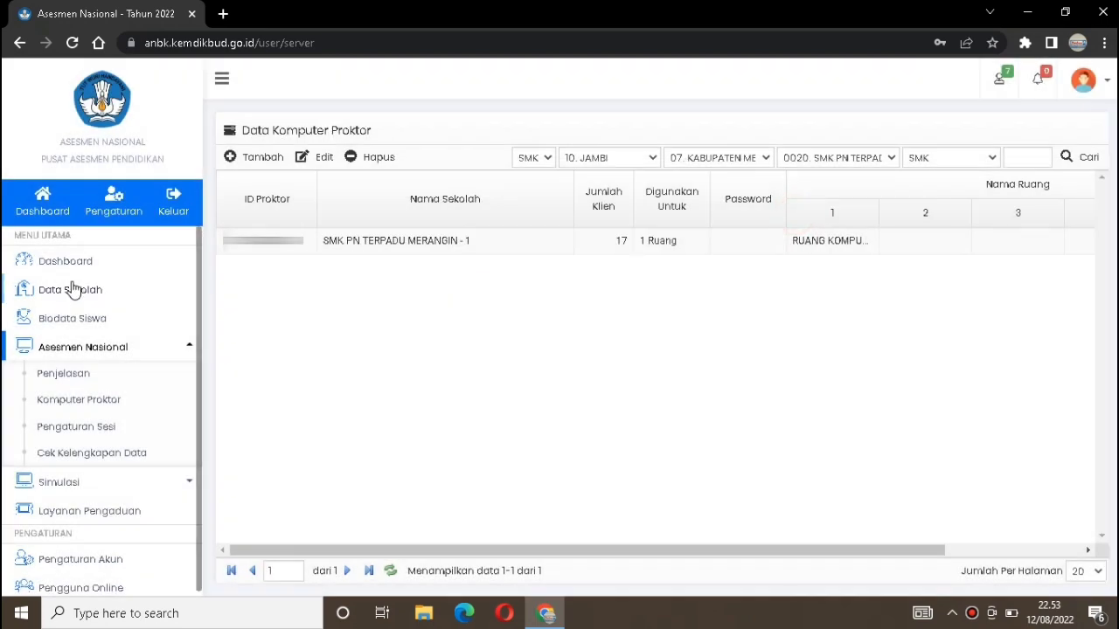
Set Jumlah Client (Bukan Milik) to 35 in the school's infrastructure data and save the change.
{"action": "left_click", "coordinate": [73, 292]}
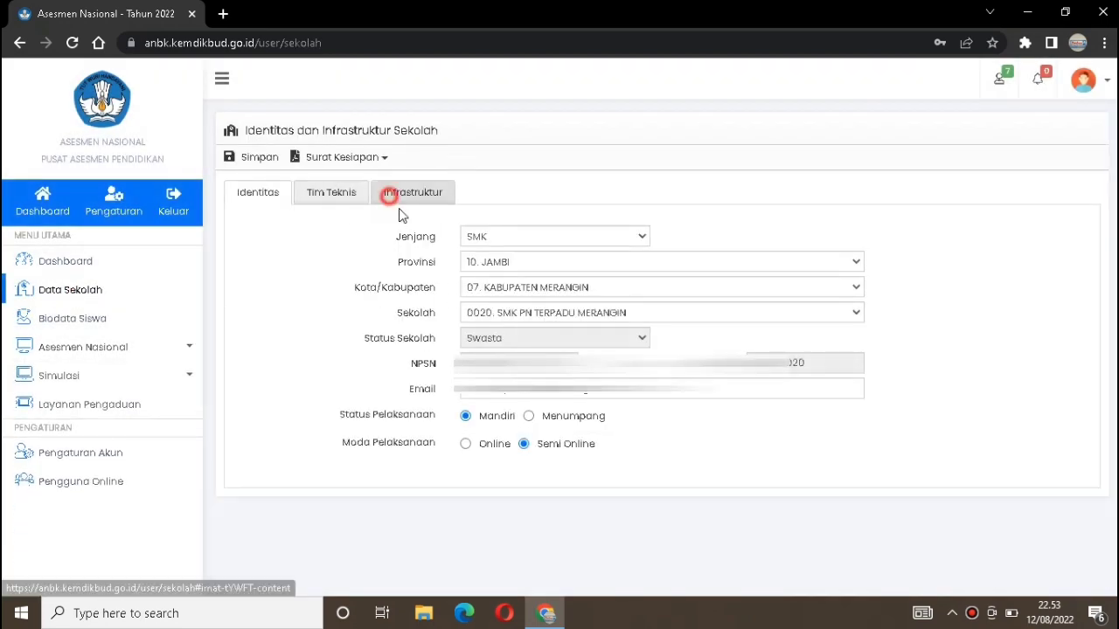
{"action": "left_click", "coordinate": [395, 200]}
{"action": "left_click_drag", "start_coordinate": [486, 315], "coordinate": [463, 314]}
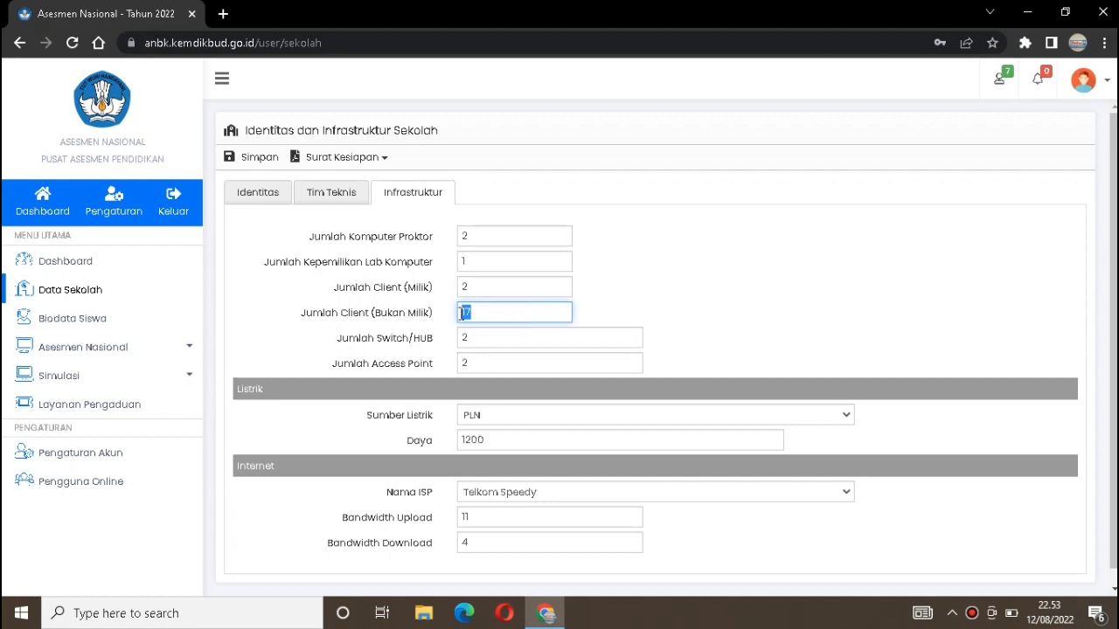
{"action": "type", "text": "8"}
{"action": "left_click", "coordinate": [267, 159]}
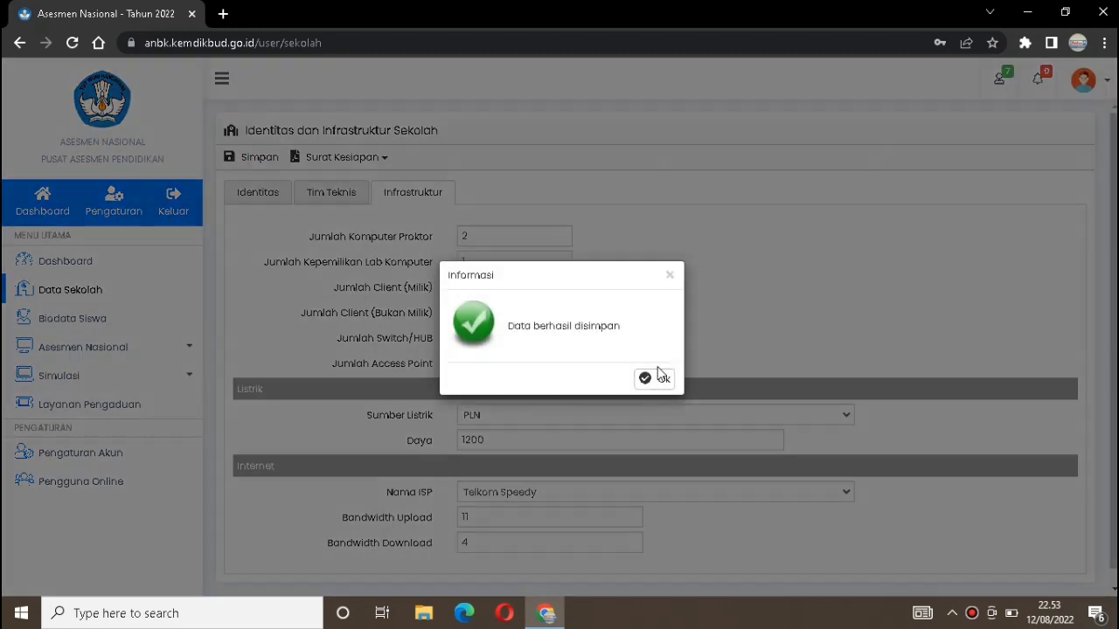
{"action": "left_click", "coordinate": [656, 376]}
Return to the Komputer Proktor data and begin a new entry with 17 clients, used for 1 Ruang.
{"action": "left_click", "coordinate": [113, 349]}
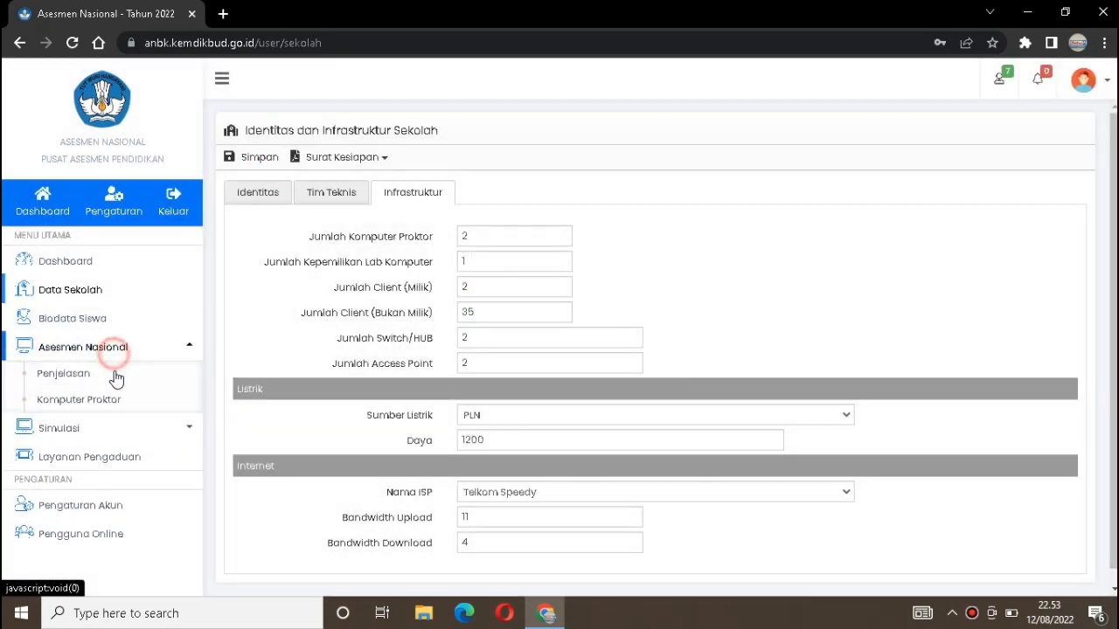
{"action": "left_click", "coordinate": [98, 400]}
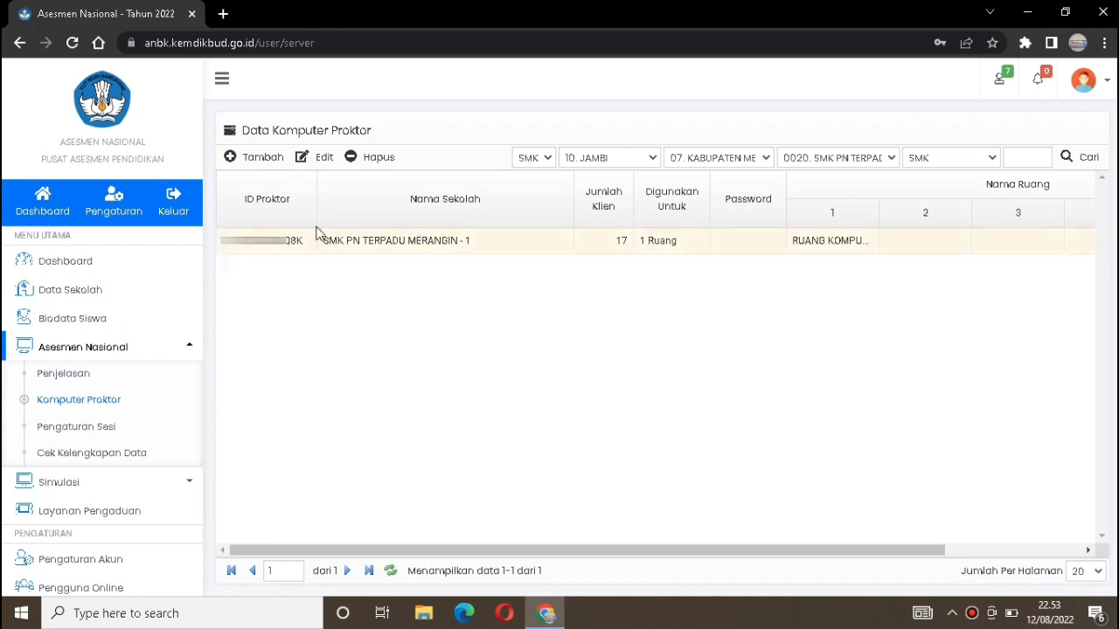
{"action": "left_click", "coordinate": [272, 161]}
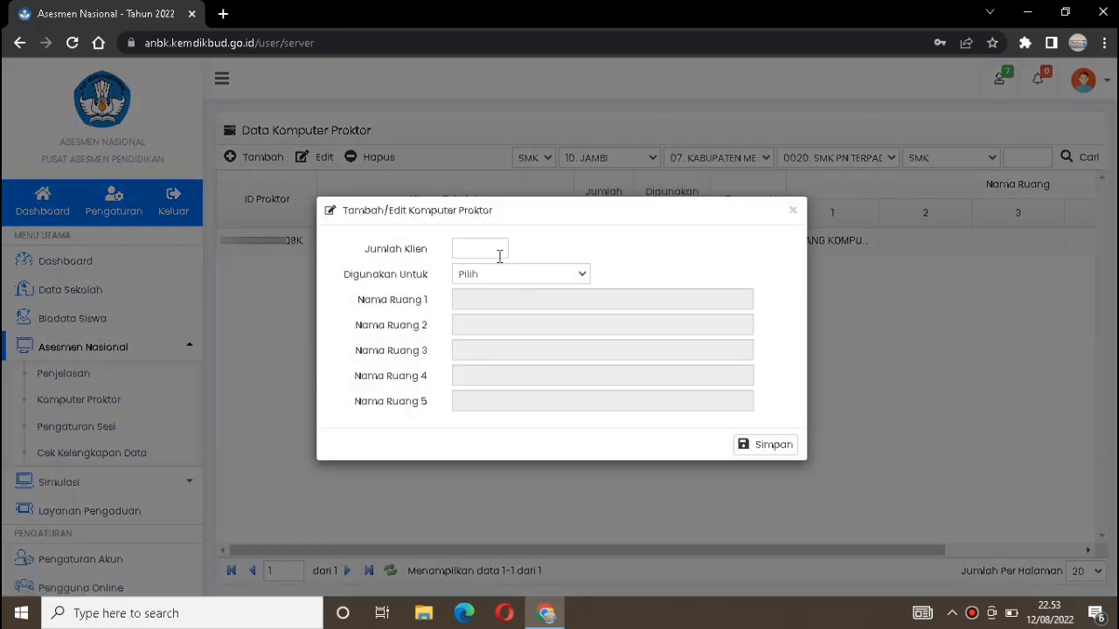
{"action": "left_click", "coordinate": [499, 256]}
{"action": "type", "text": "17"}
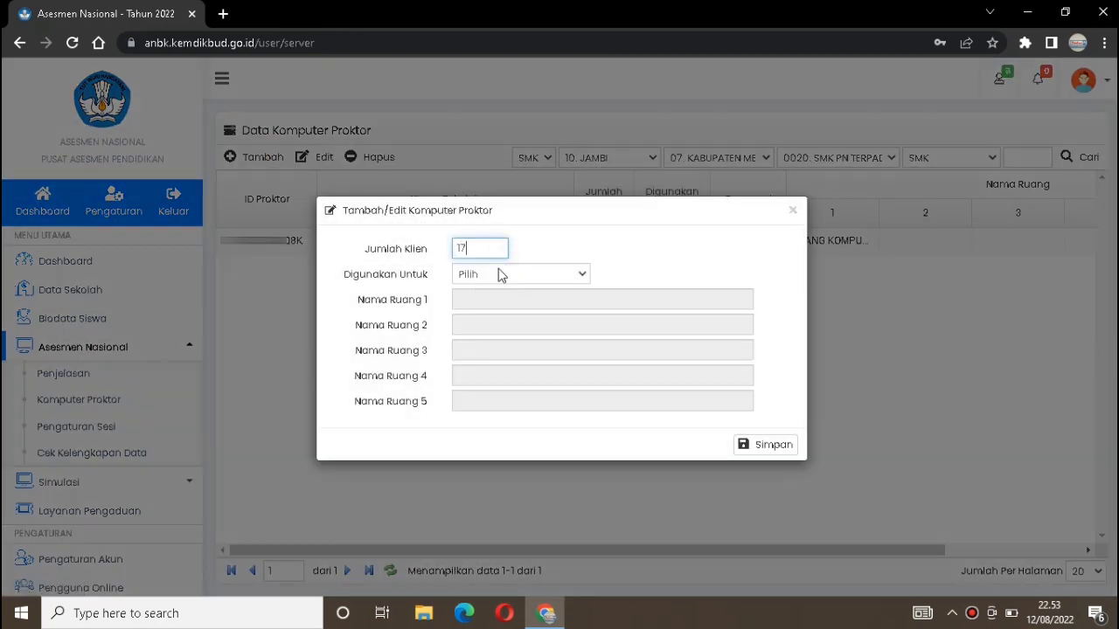
{"action": "left_click", "coordinate": [500, 275]}
{"action": "left_click", "coordinate": [499, 307]}
Name the entry's first room "Ruang Komputer - 2" with both words capitalized, and save the proctor computer.
{"action": "left_click", "coordinate": [501, 305]}
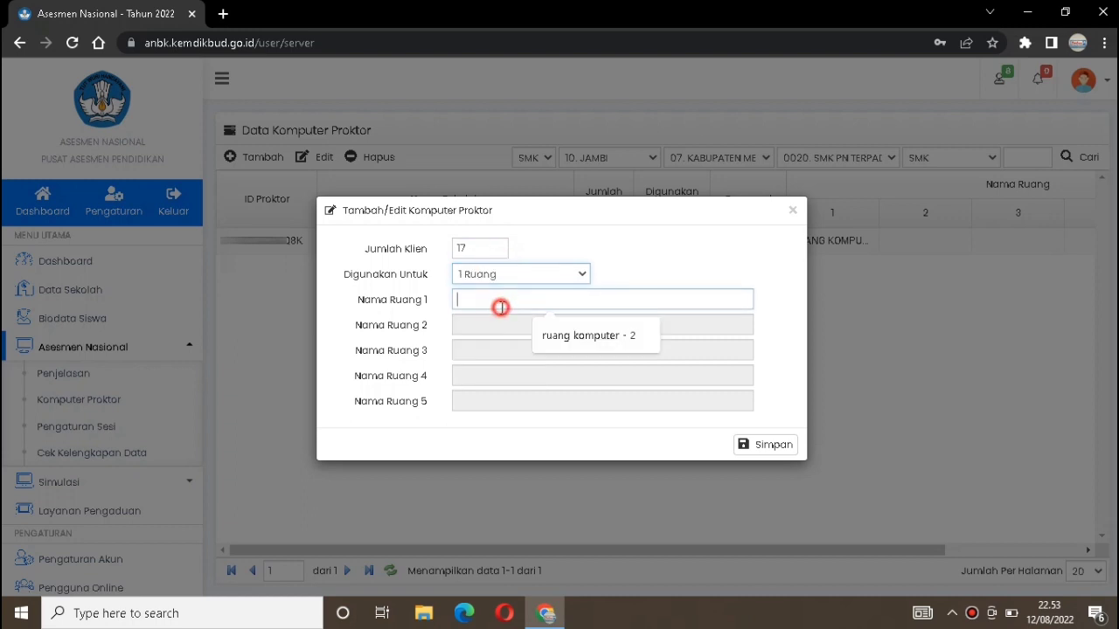
{"action": "left_click", "coordinate": [588, 348]}
{"action": "left_click", "coordinate": [462, 300]}
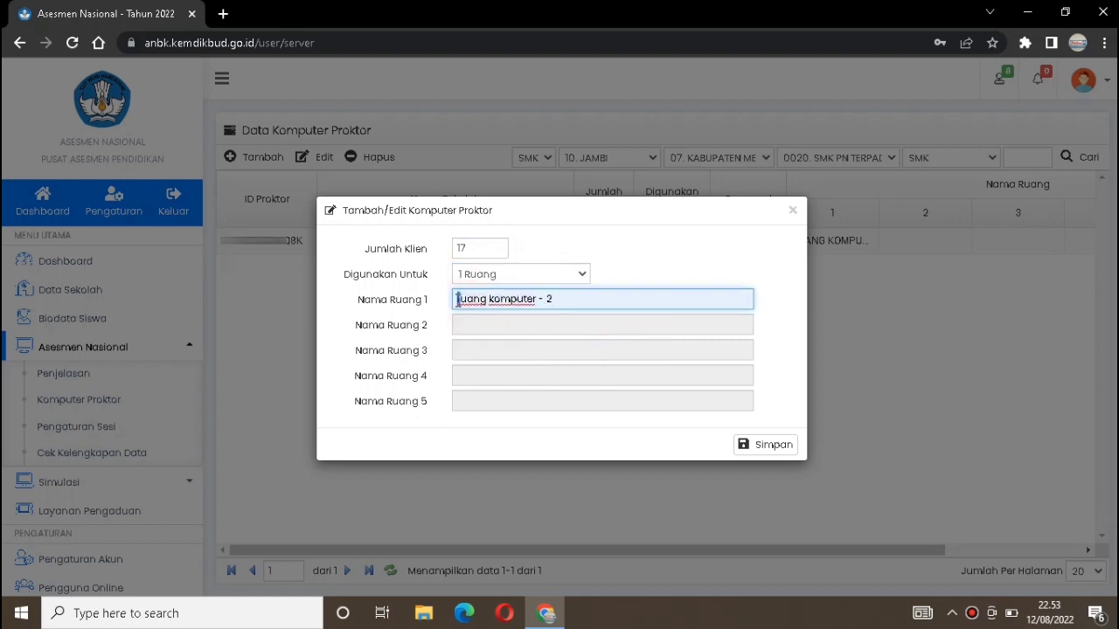
{"action": "type", "text": "R"}
{"action": "left_click_drag", "start_coordinate": [499, 300], "coordinate": [493, 299]}
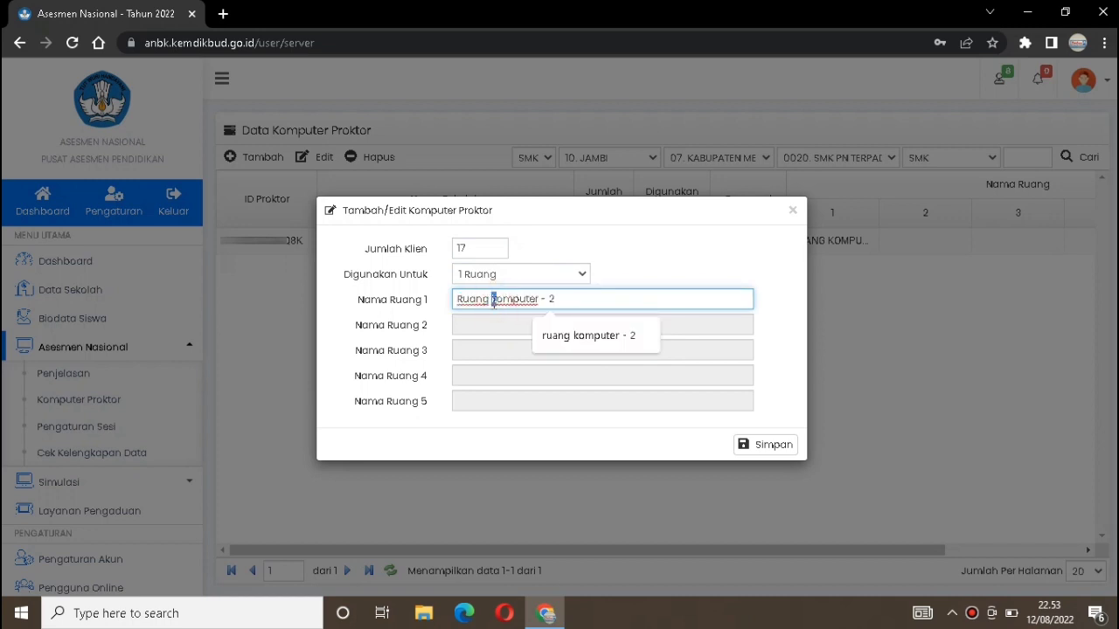
{"action": "type", "text": "K"}
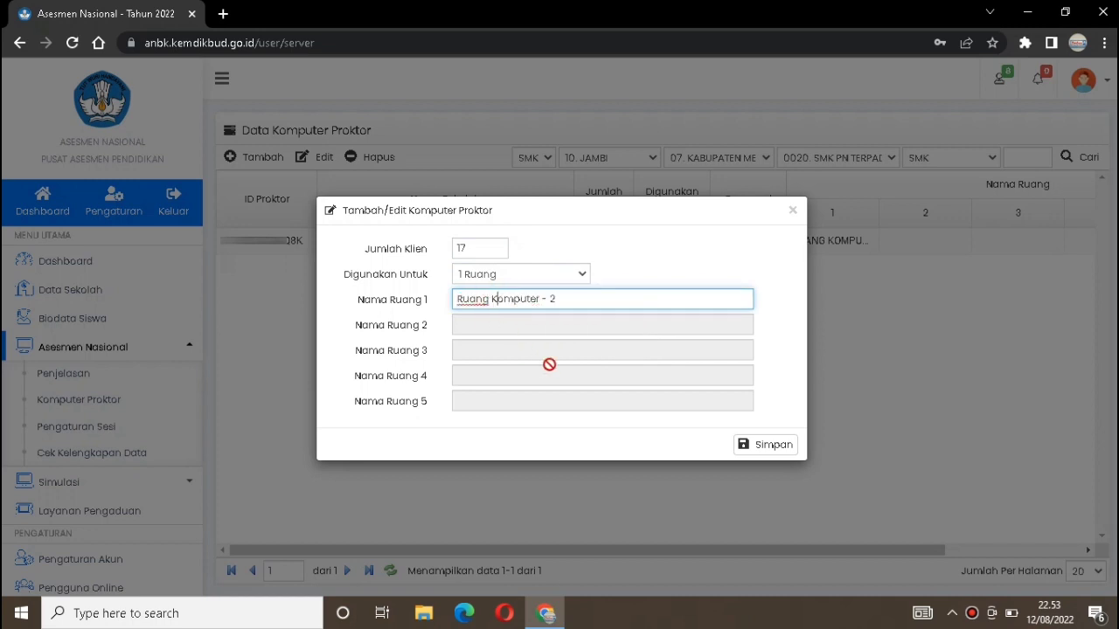
{"action": "left_click", "coordinate": [755, 447]}
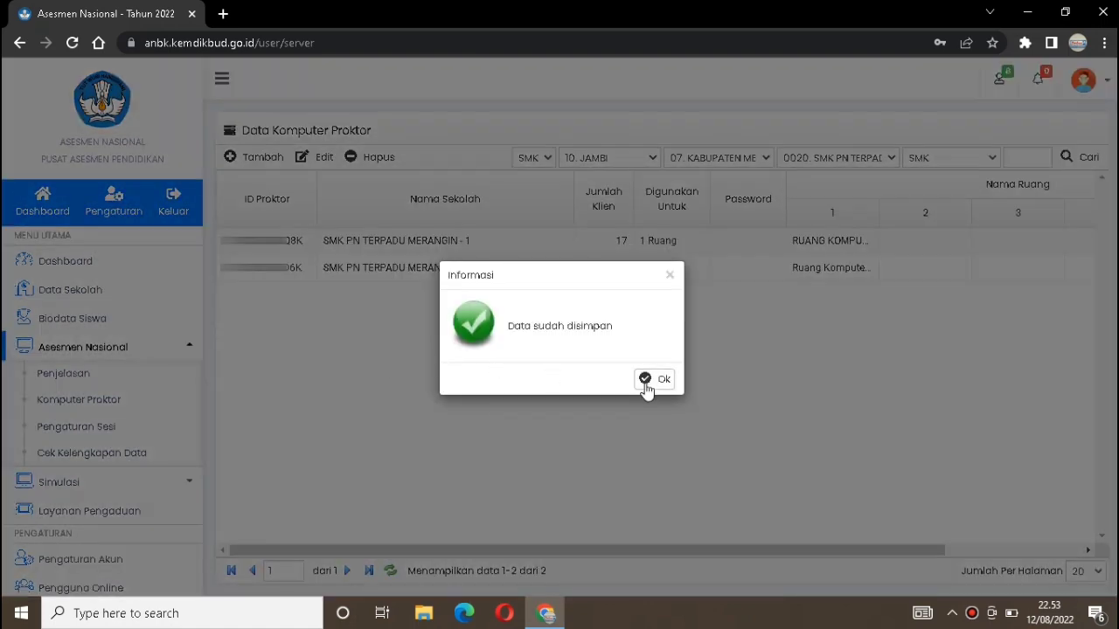
Delete the second proctor computer entry, SMK PN TERPADU MERANGIN - 2, from the Komputer Proktor data.
{"action": "left_click", "coordinate": [647, 378]}
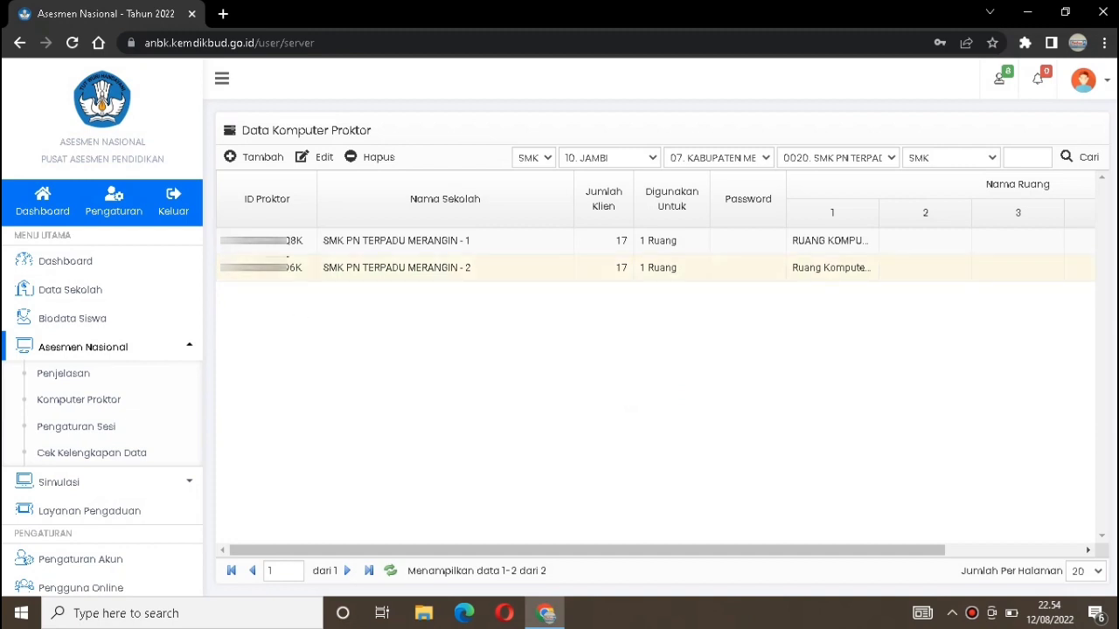
{"action": "left_click", "coordinate": [280, 268]}
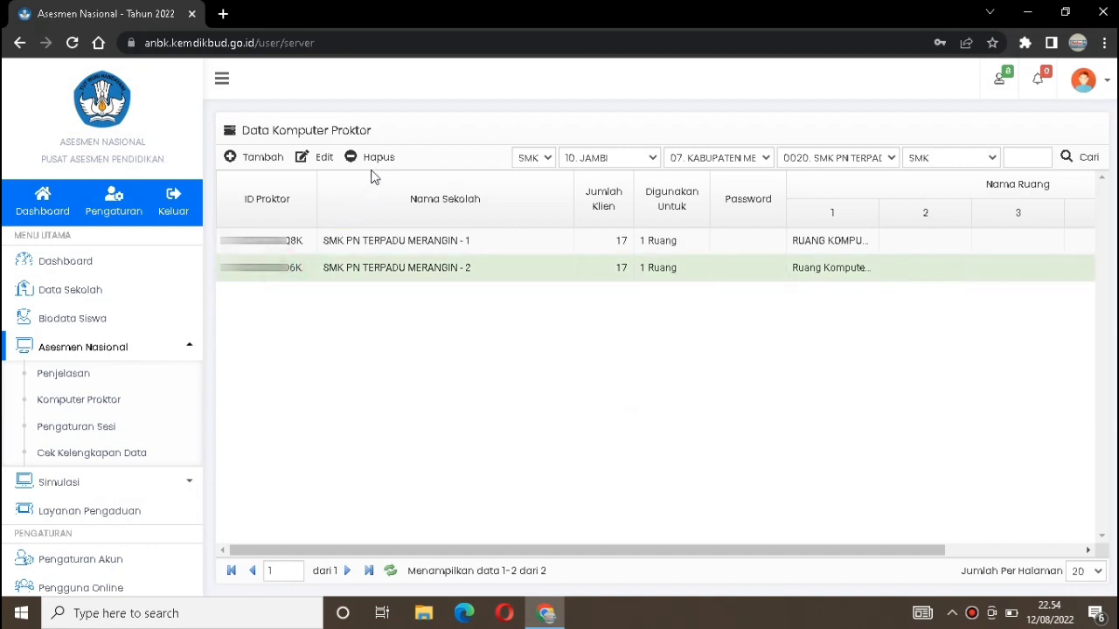
{"action": "left_click", "coordinate": [372, 165]}
{"action": "left_click", "coordinate": [614, 377]}
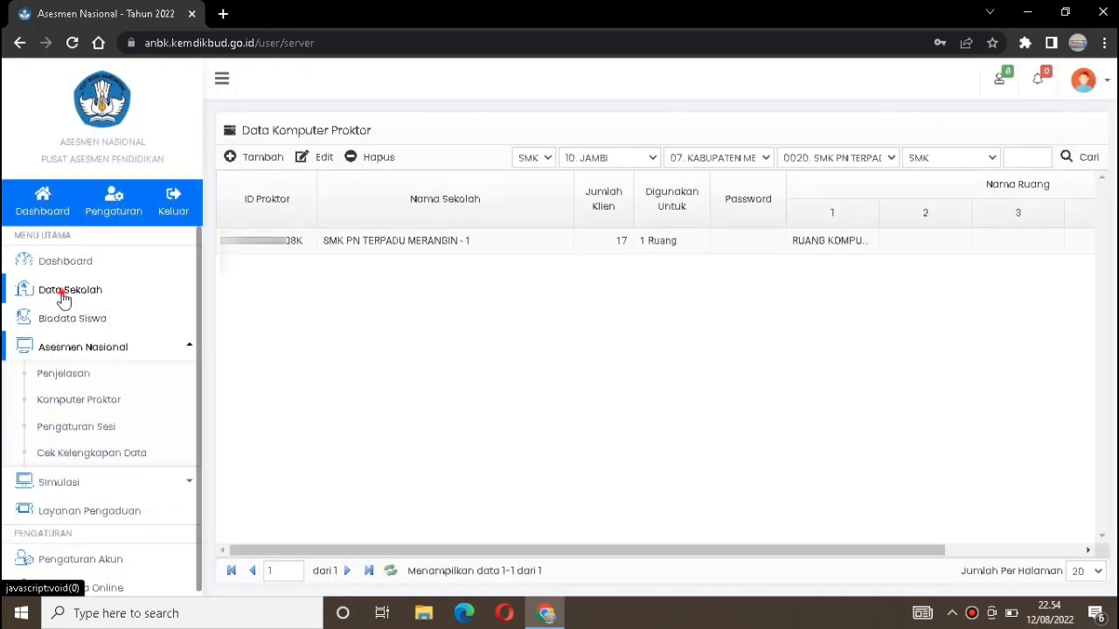
Set Jumlah Client (Bukan Milik) to 17 in the school's infrastructure data and save the change.
{"action": "left_click", "coordinate": [27, 294]}
{"action": "left_click_drag", "start_coordinate": [478, 312], "coordinate": [448, 313]}
{"action": "type", "text": "1"}
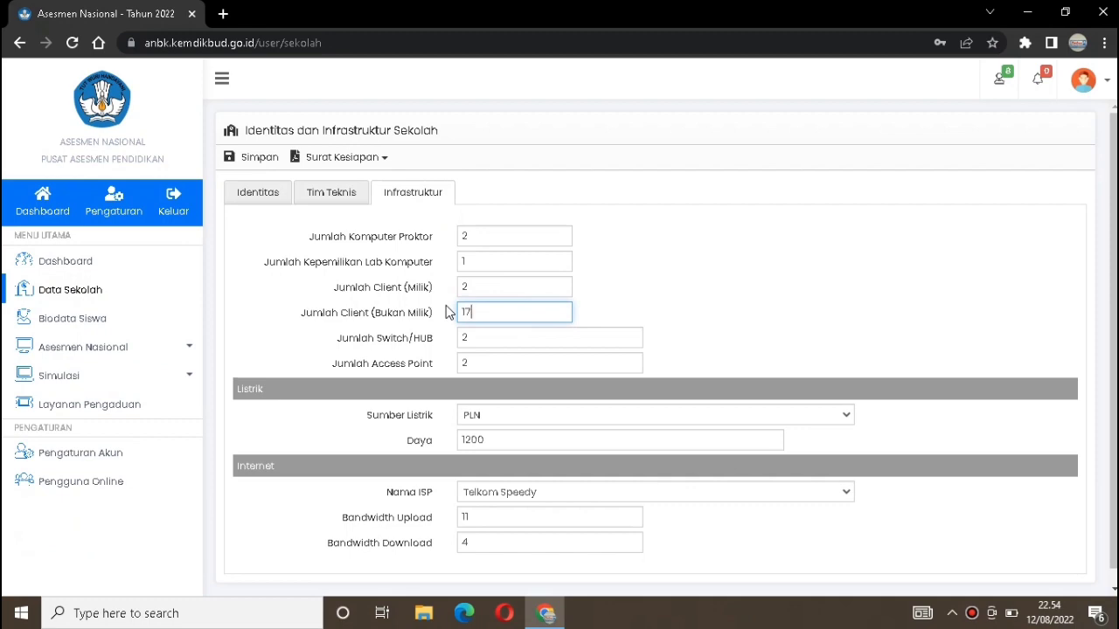
{"action": "type", "text": "7"}
{"action": "left_click", "coordinate": [269, 160]}
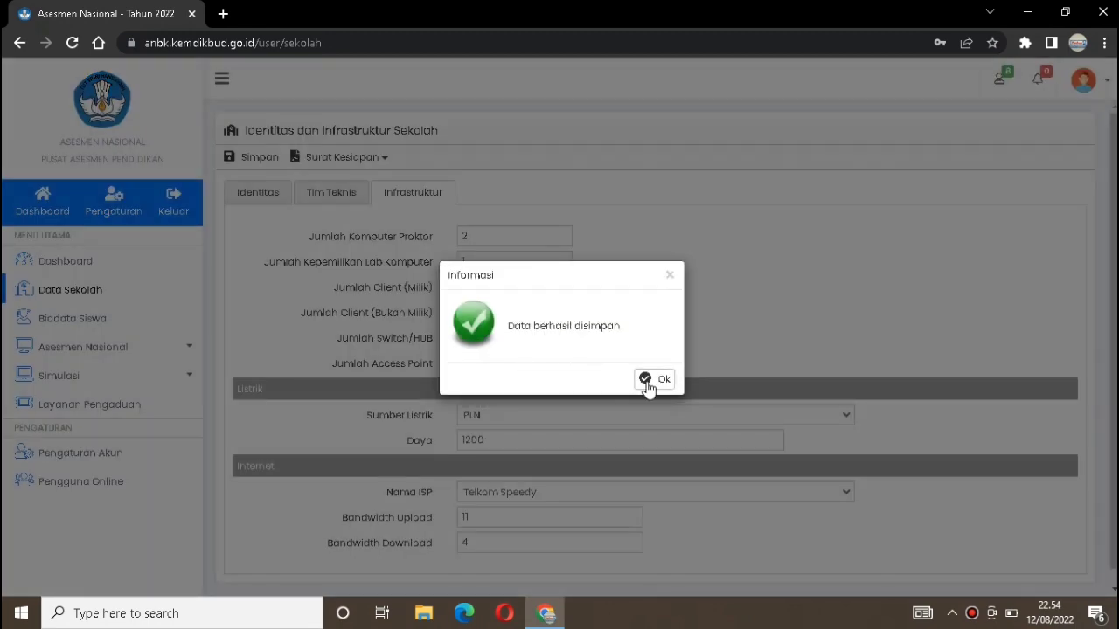
{"action": "left_click", "coordinate": [652, 380]}
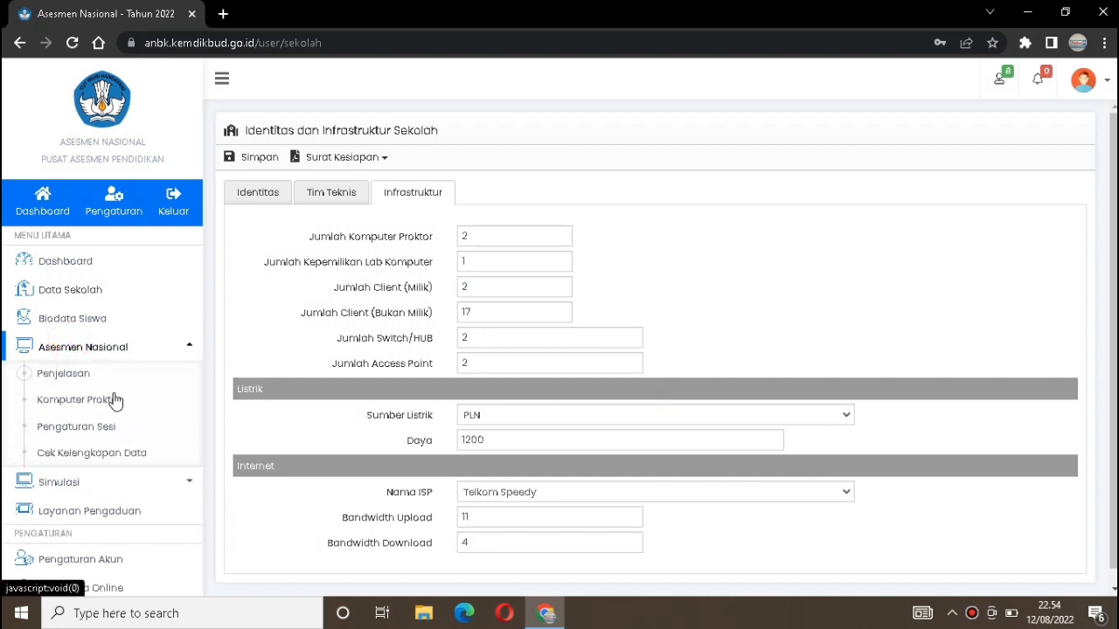
Open the session settings (Pengaturan Sesi) and set the participant list to 15 rows per page.
{"action": "left_click", "coordinate": [103, 408]}
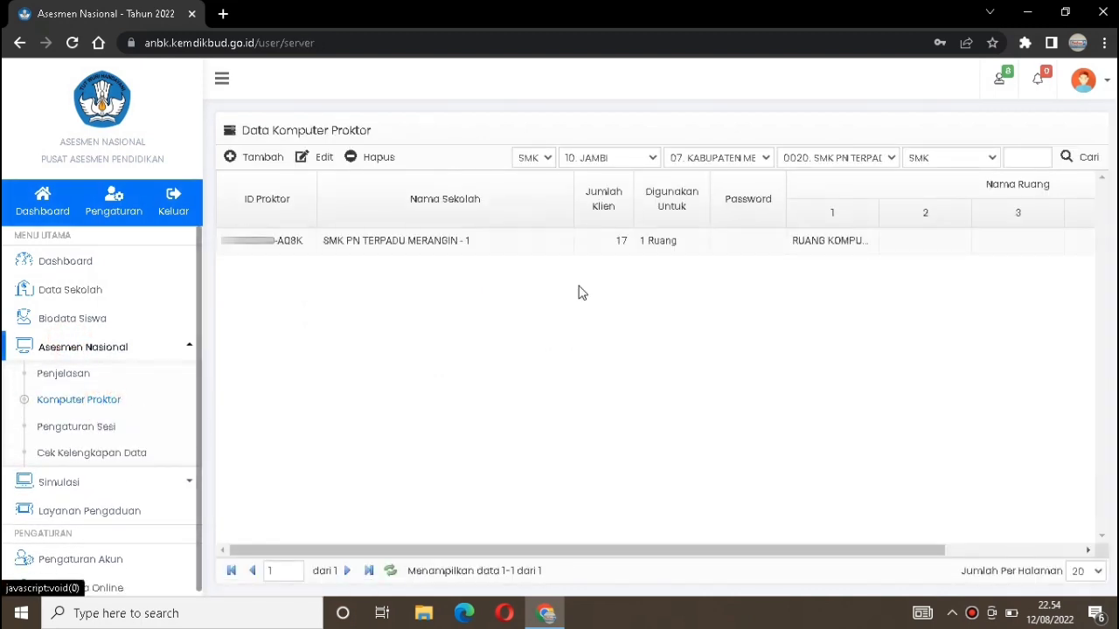
{"action": "left_click", "coordinate": [78, 428]}
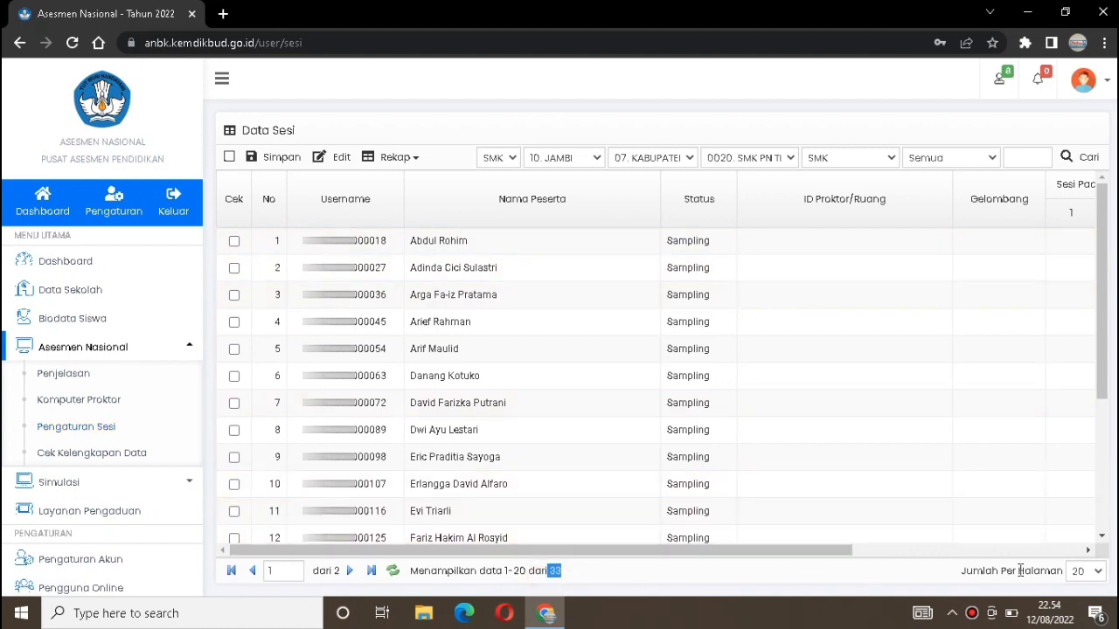
{"action": "left_click", "coordinate": [1098, 571]}
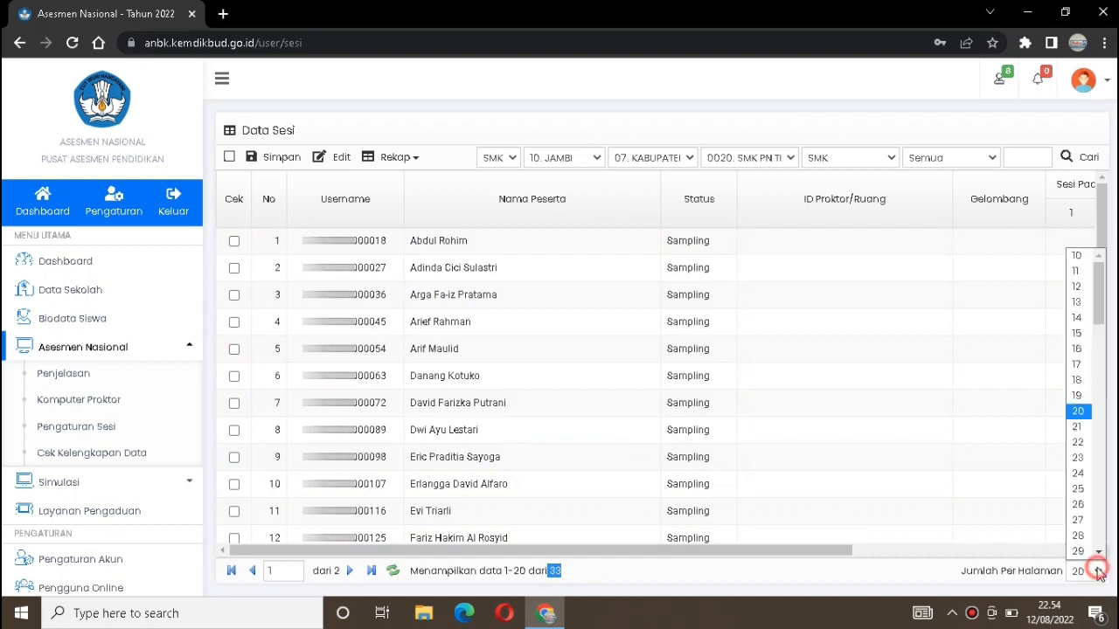
{"action": "left_click", "coordinate": [1084, 339]}
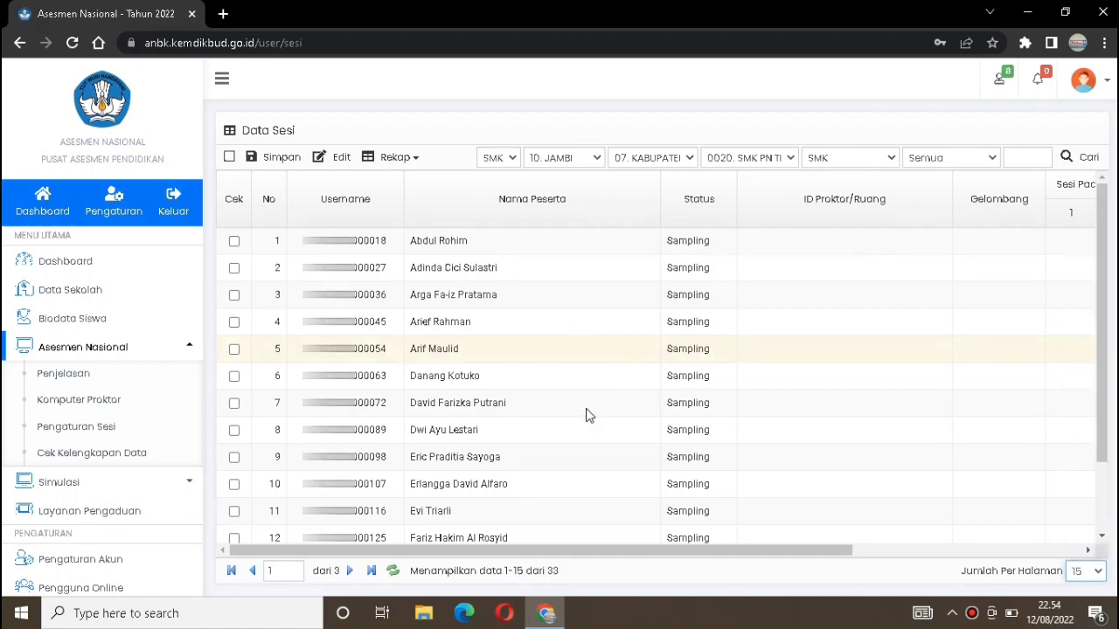
{"action": "left_click_drag", "start_coordinate": [1101, 320], "coordinate": [1102, 426]}
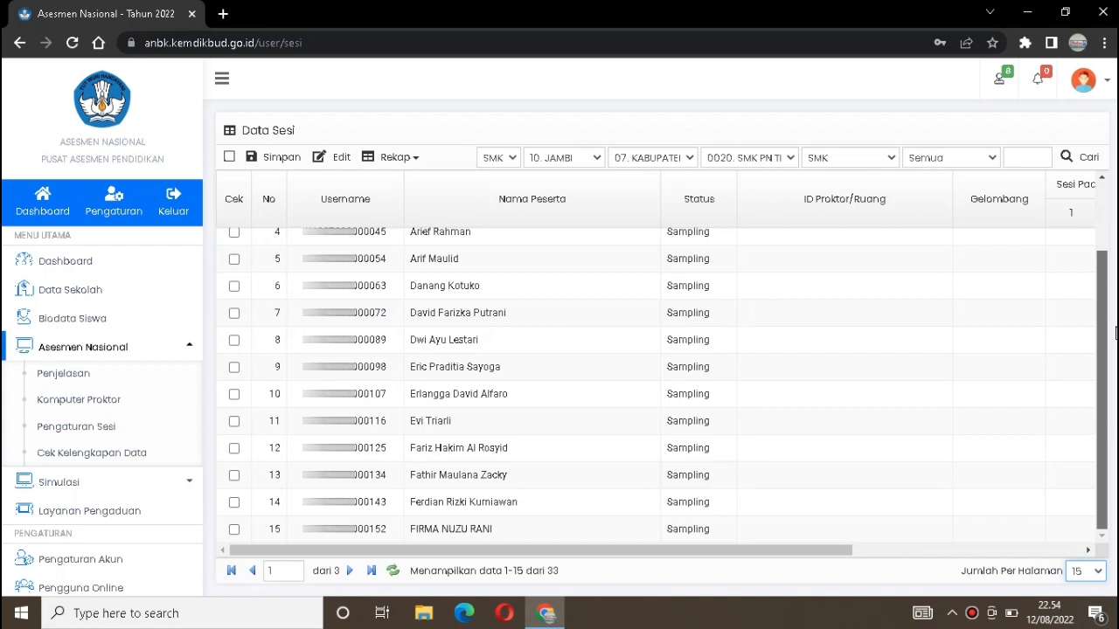
{"action": "scroll", "coordinate": [1115, 331], "scroll_direction": "up", "scroll_amount": 2}
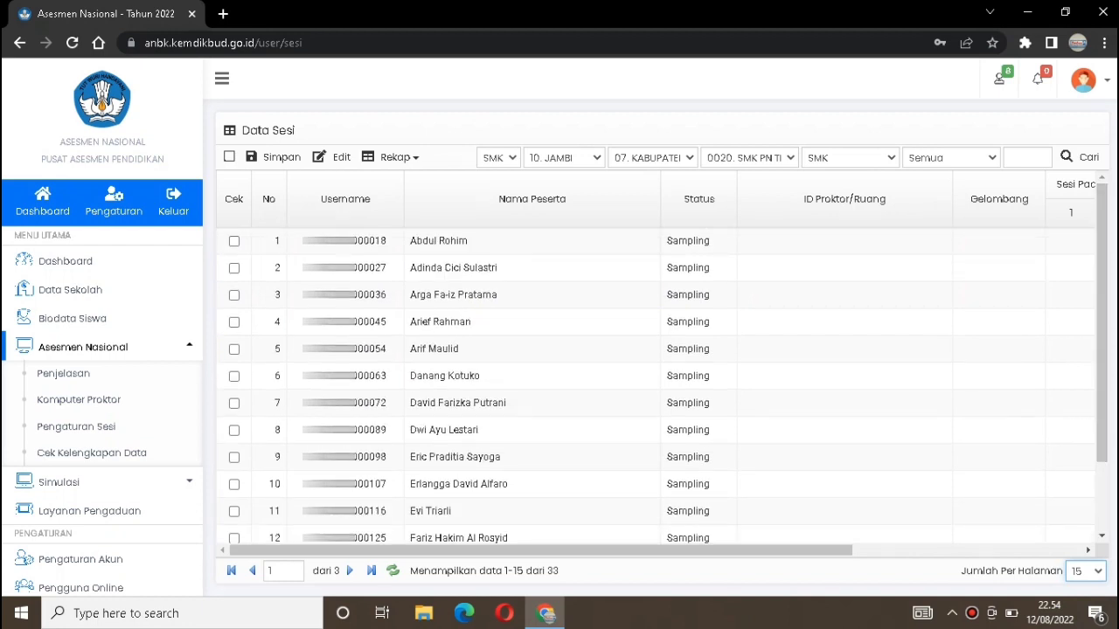
Set the session data list to show 17 participants per page and review its rows.
{"action": "left_click", "coordinate": [1100, 573]}
{"action": "left_click", "coordinate": [1084, 365]}
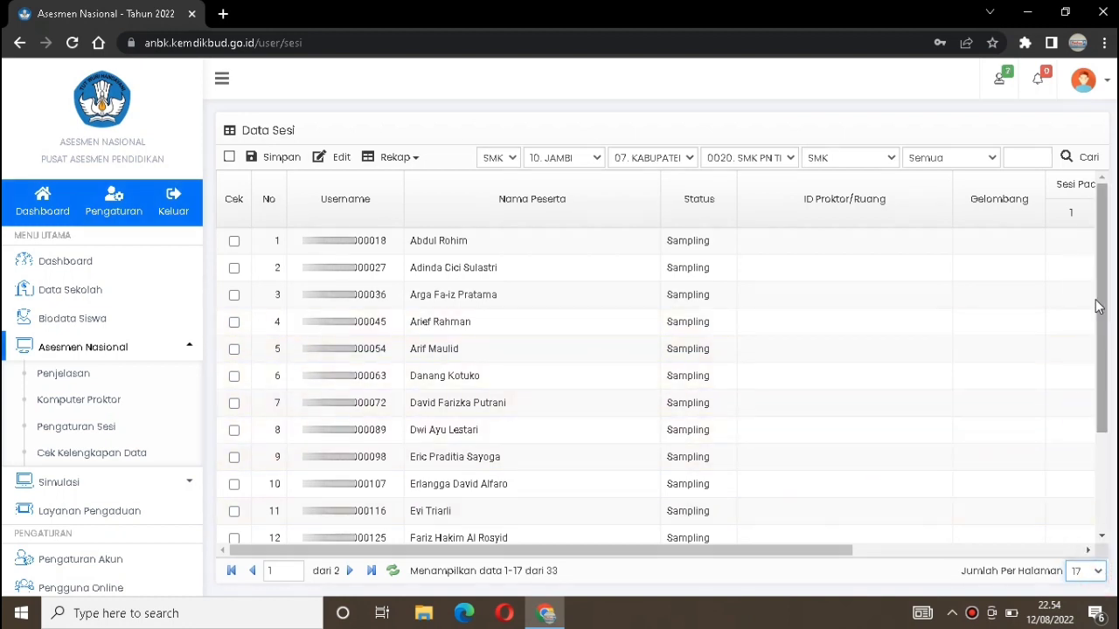
{"action": "left_click_drag", "start_coordinate": [1098, 306], "coordinate": [1102, 444]}
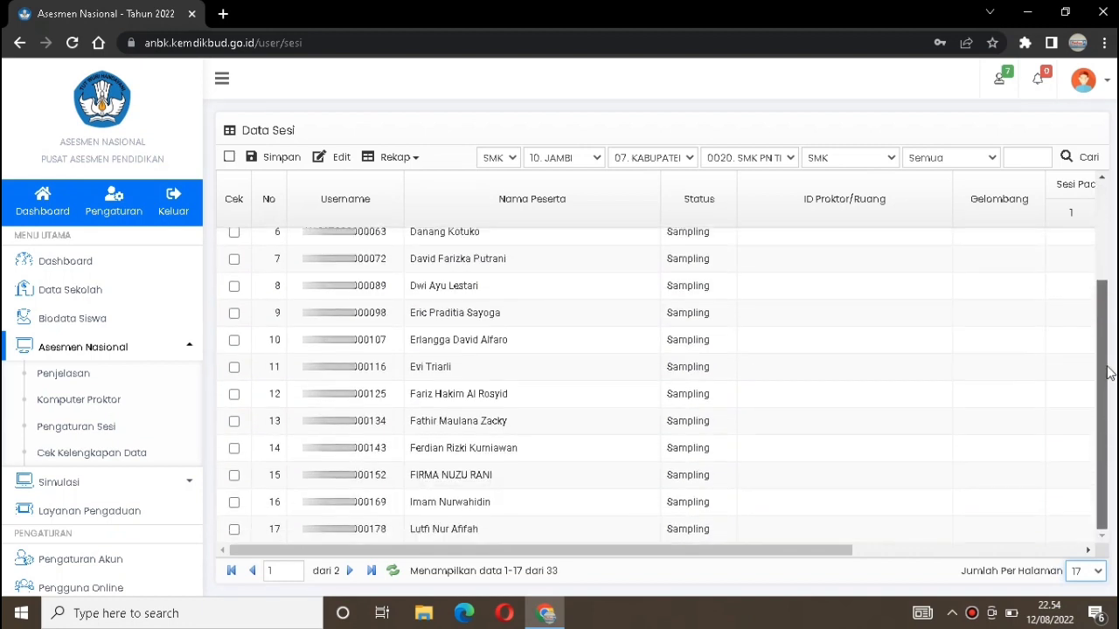
{"action": "left_click_drag", "start_coordinate": [1107, 374], "coordinate": [1107, 273]}
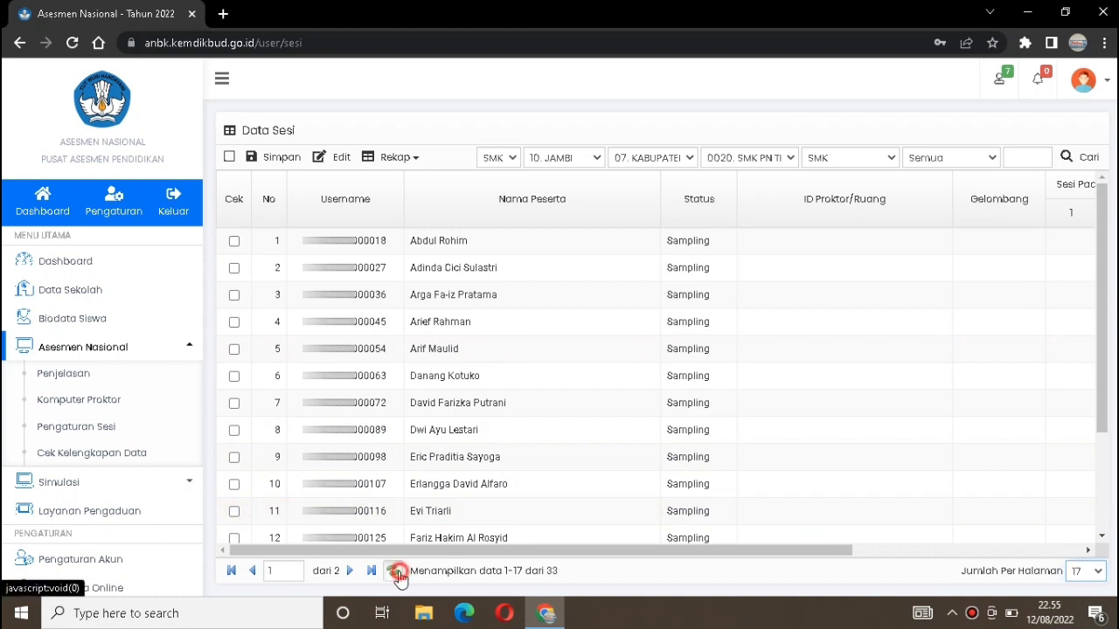
{"action": "left_click", "coordinate": [1097, 572]}
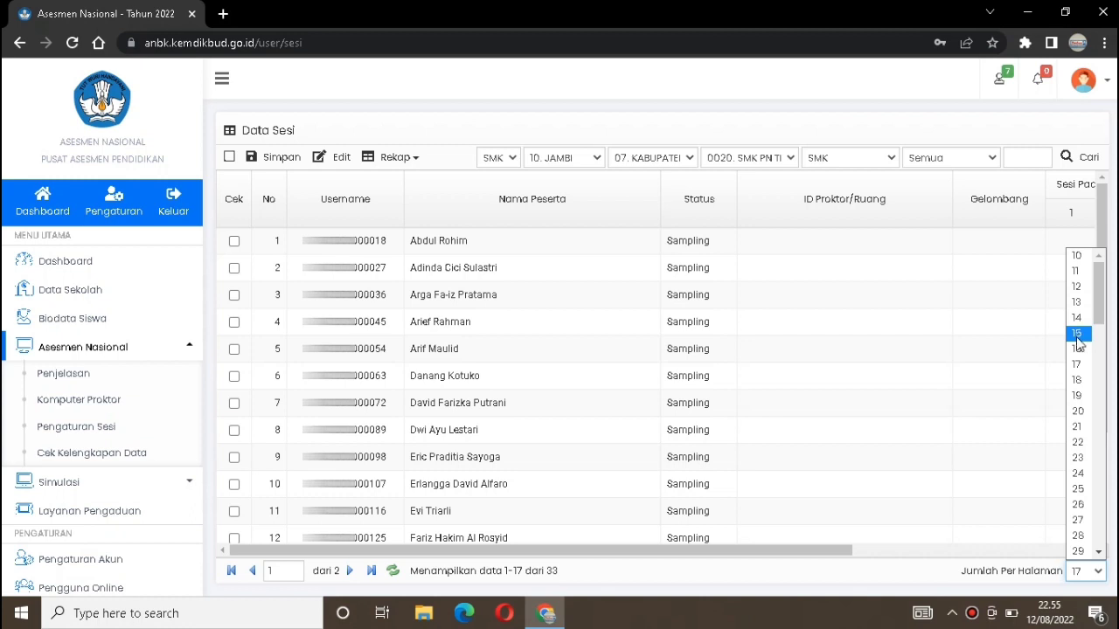
{"action": "left_click", "coordinate": [736, 331]}
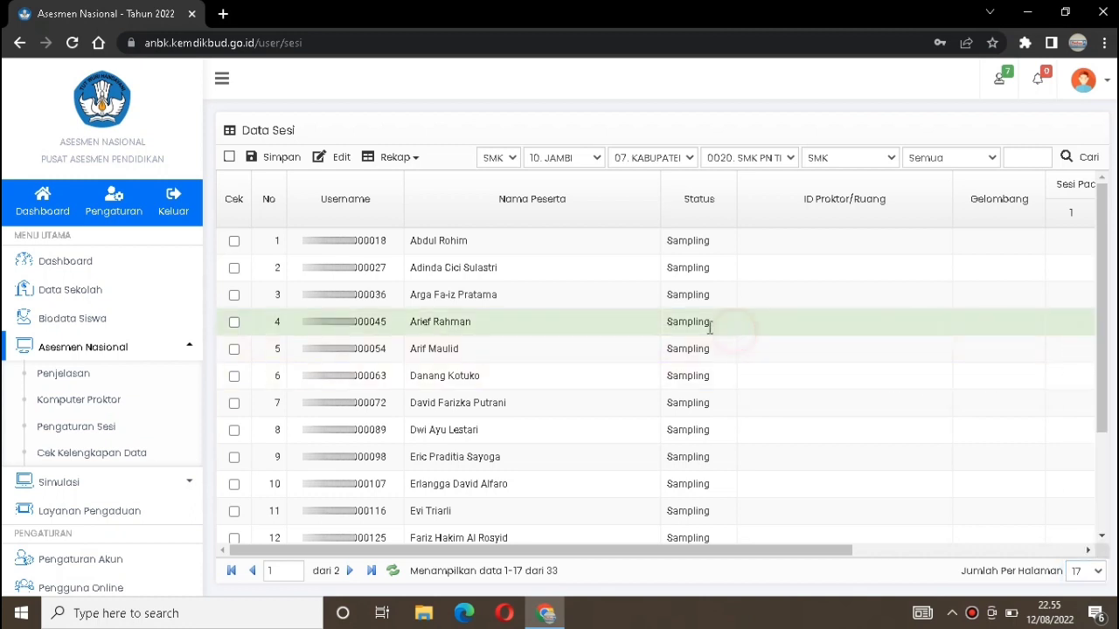
Assign the RUANG KOMPUTER proctor ID and room to participants 1 through 11 in the session data.
{"action": "left_click", "coordinate": [853, 248]}
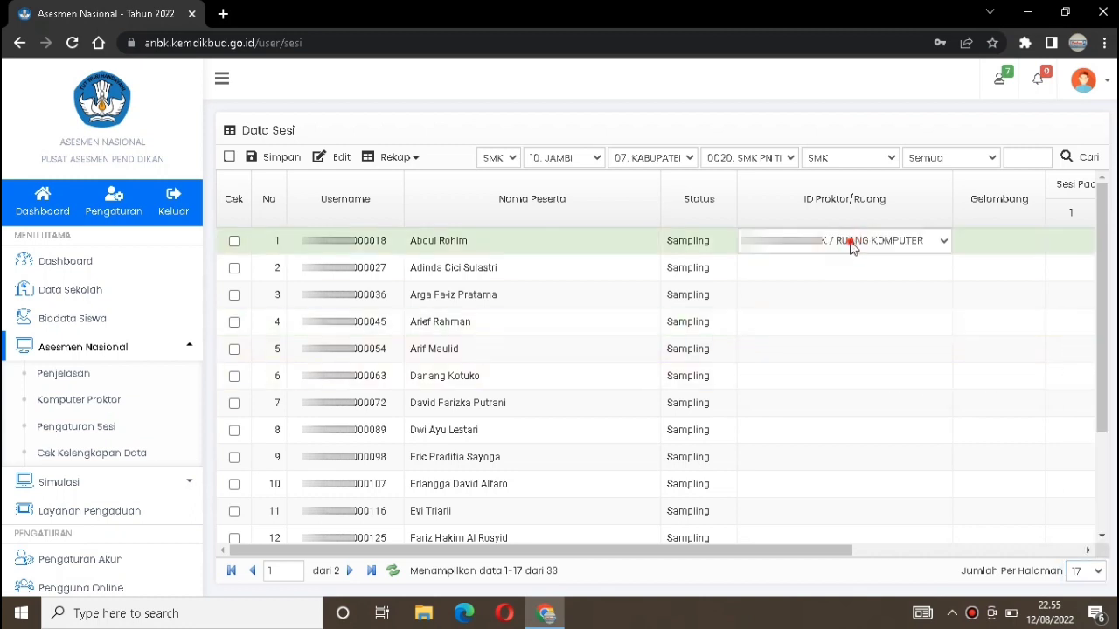
{"action": "left_click", "coordinate": [851, 242]}
{"action": "left_click", "coordinate": [879, 266]}
{"action": "left_click", "coordinate": [884, 306]}
{"action": "left_click", "coordinate": [883, 299]}
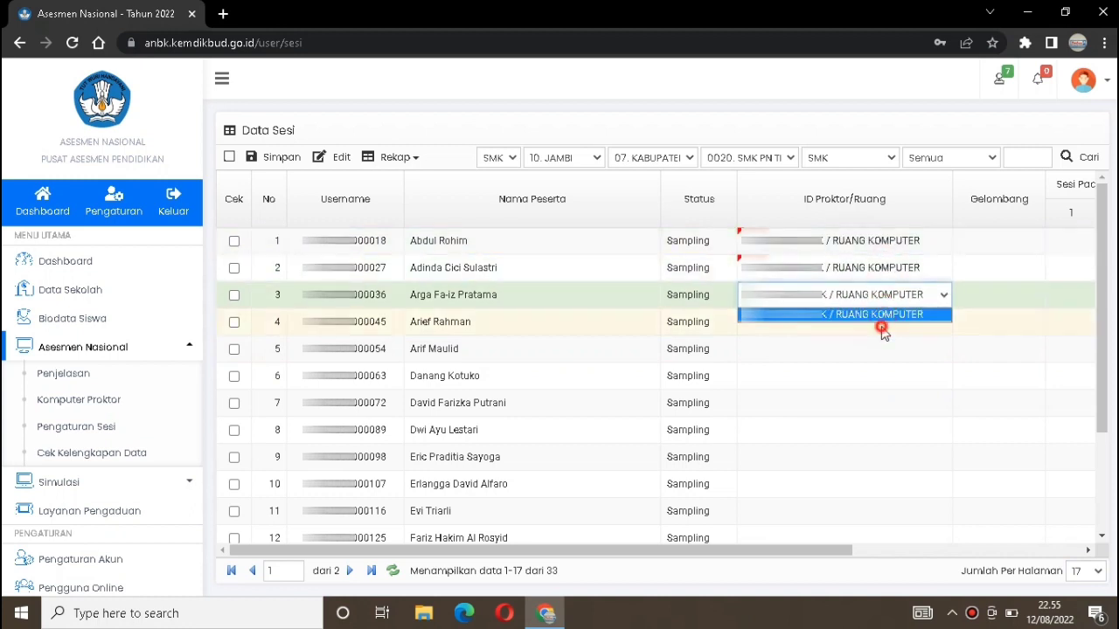
{"action": "left_click", "coordinate": [879, 317]}
{"action": "left_click", "coordinate": [879, 354]}
{"action": "left_click", "coordinate": [877, 380]}
{"action": "left_click", "coordinate": [874, 401]}
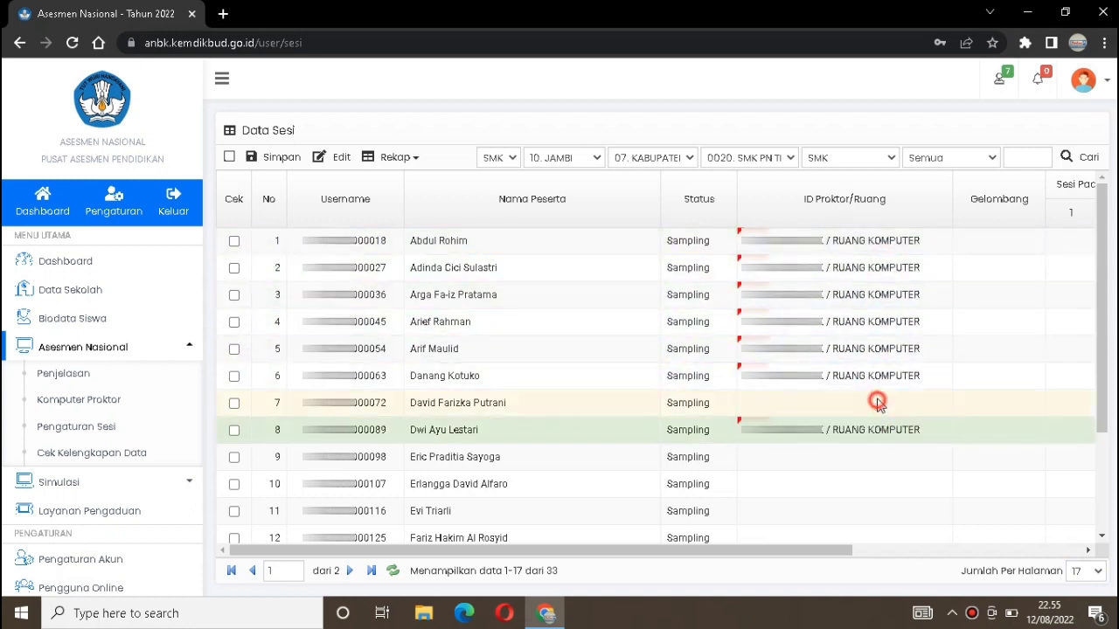
{"action": "left_click", "coordinate": [876, 429]}
{"action": "left_click", "coordinate": [874, 453]}
{"action": "left_click", "coordinate": [869, 486]}
{"action": "left_click", "coordinate": [861, 514]}
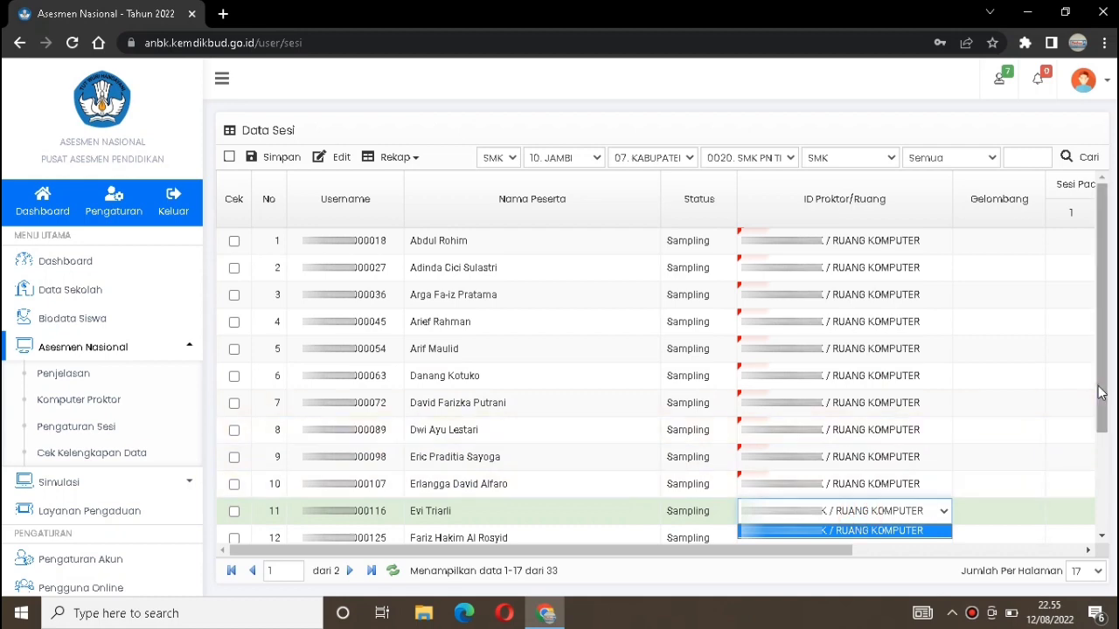
{"action": "left_click", "coordinate": [861, 531]}
Assign the RUANG KOMPUTER proctor ID and room to participants 12 through 17.
{"action": "scroll", "coordinate": [861, 524], "scroll_direction": "down", "scroll_amount": 2}
{"action": "left_click", "coordinate": [861, 395]}
{"action": "left_click", "coordinate": [859, 421]}
{"action": "left_click", "coordinate": [856, 448]}
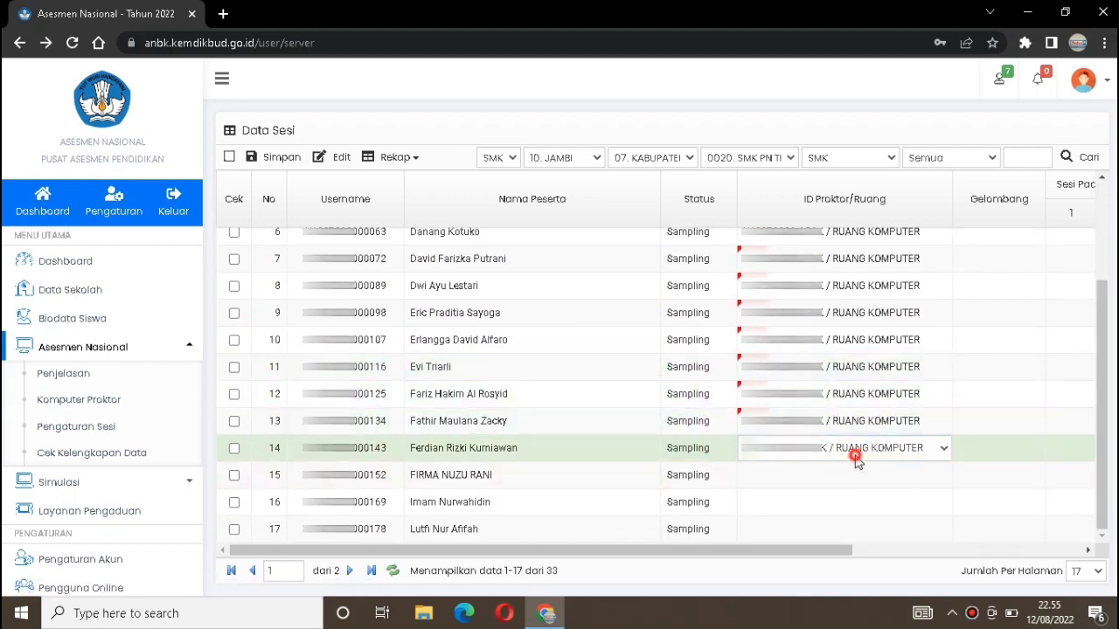
{"action": "left_click", "coordinate": [857, 475]}
{"action": "left_click", "coordinate": [857, 503]}
{"action": "left_click", "coordinate": [855, 524]}
{"action": "left_click", "coordinate": [861, 529]}
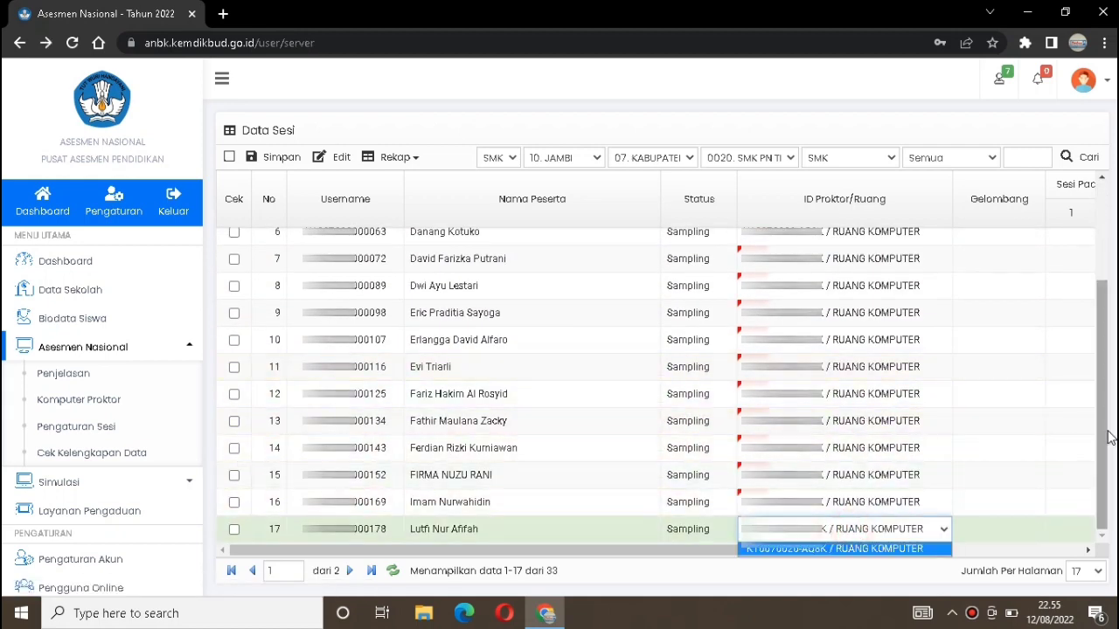
{"action": "left_click", "coordinate": [844, 548]}
Set Gelombang to Gelombang 1 for participants 1 through 5 in the session data.
{"action": "scroll", "coordinate": [843, 525], "scroll_direction": "up", "scroll_amount": 2}
{"action": "left_click", "coordinate": [995, 246]}
{"action": "left_click", "coordinate": [995, 248]}
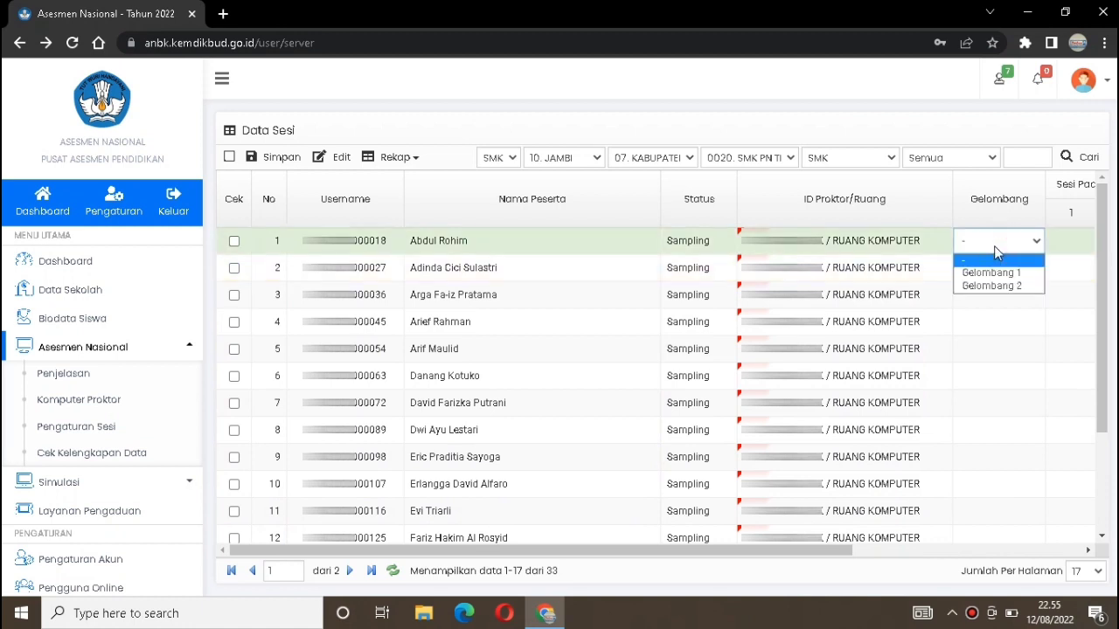
{"action": "left_click", "coordinate": [1011, 273]}
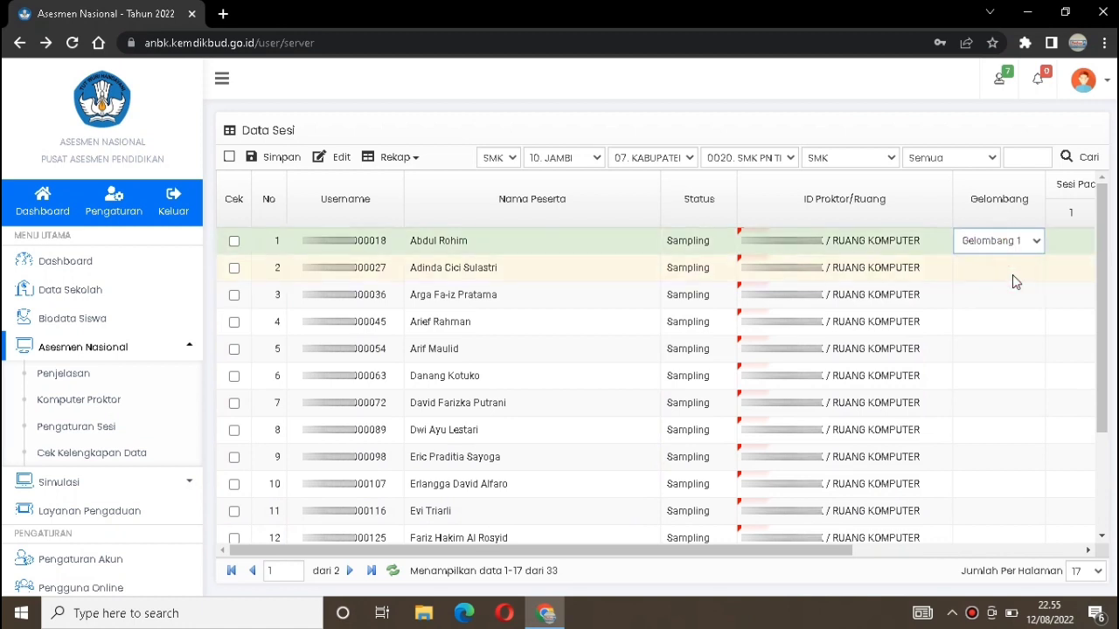
{"action": "left_click", "coordinate": [1012, 273]}
{"action": "left_click", "coordinate": [1013, 275]}
{"action": "left_click", "coordinate": [1017, 300]}
{"action": "left_click", "coordinate": [1011, 298]}
{"action": "left_click", "coordinate": [1014, 297]}
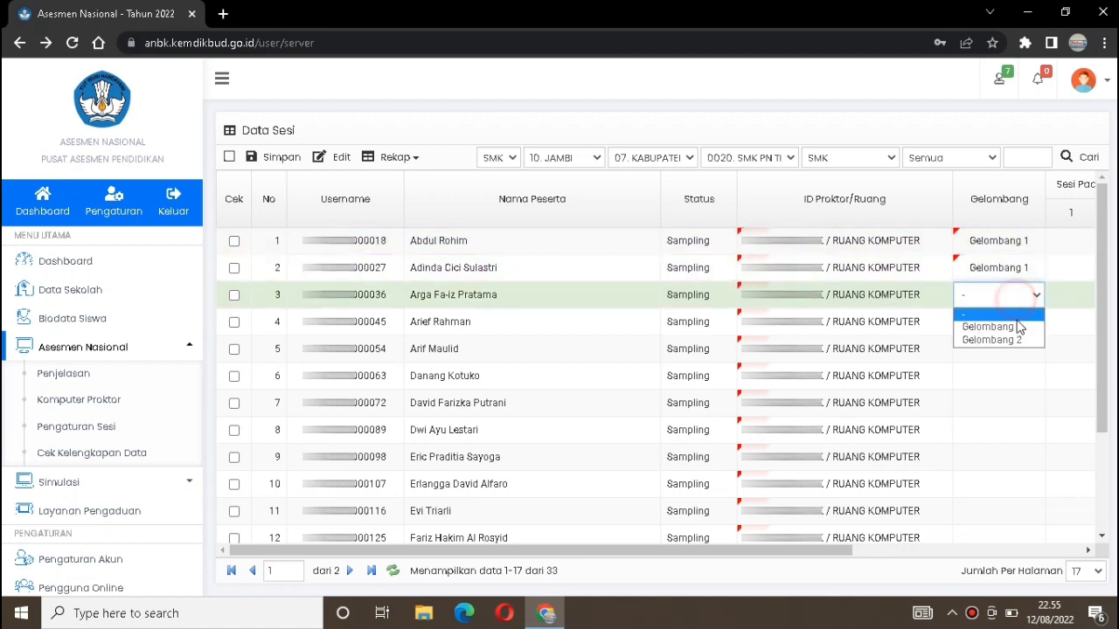
{"action": "left_click", "coordinate": [1018, 326]}
{"action": "left_click", "coordinate": [1017, 322]}
{"action": "left_click", "coordinate": [1016, 325]}
{"action": "left_click", "coordinate": [1014, 353]}
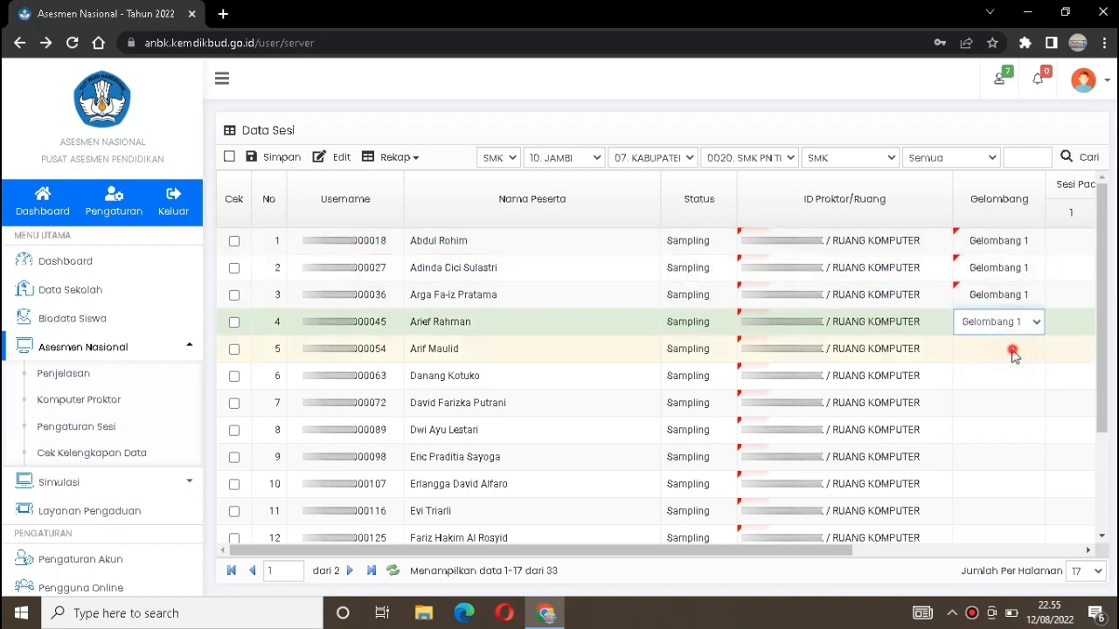
{"action": "left_click", "coordinate": [1012, 349]}
{"action": "left_click", "coordinate": [1011, 352]}
{"action": "left_click", "coordinate": [1009, 380]}
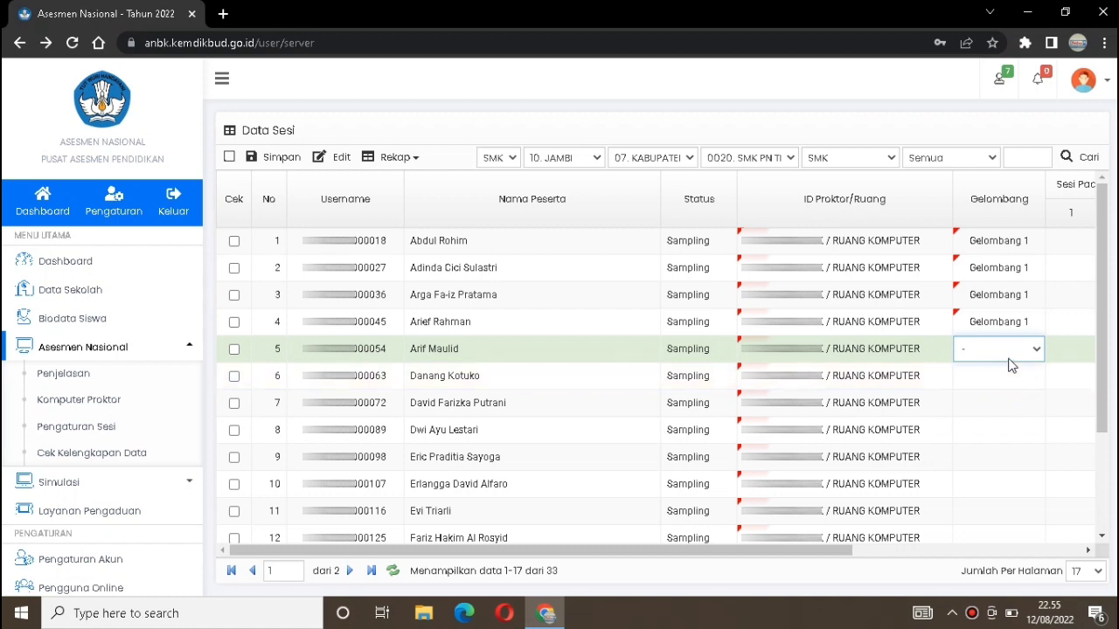
{"action": "left_click", "coordinate": [1011, 349]}
{"action": "left_click", "coordinate": [1010, 381]}
Set Gelombang to Gelombang 1 for participants 6 through 11.
{"action": "left_click", "coordinate": [1007, 378]}
{"action": "left_click", "coordinate": [1005, 376]}
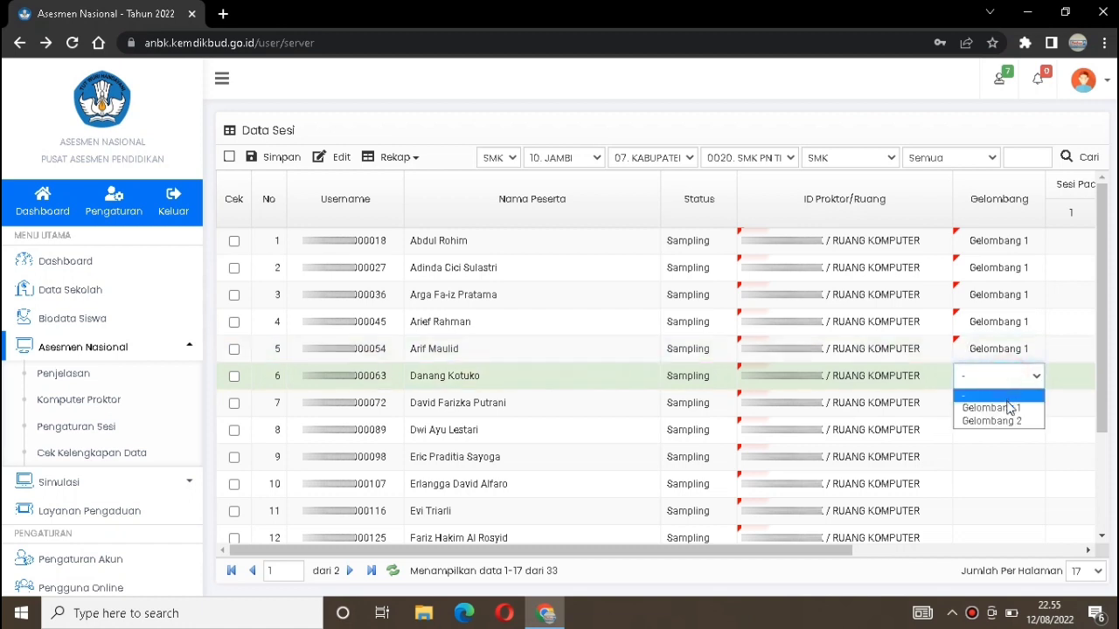
{"action": "left_click", "coordinate": [1006, 405]}
{"action": "left_click", "coordinate": [1008, 411]}
{"action": "left_click", "coordinate": [1006, 404]}
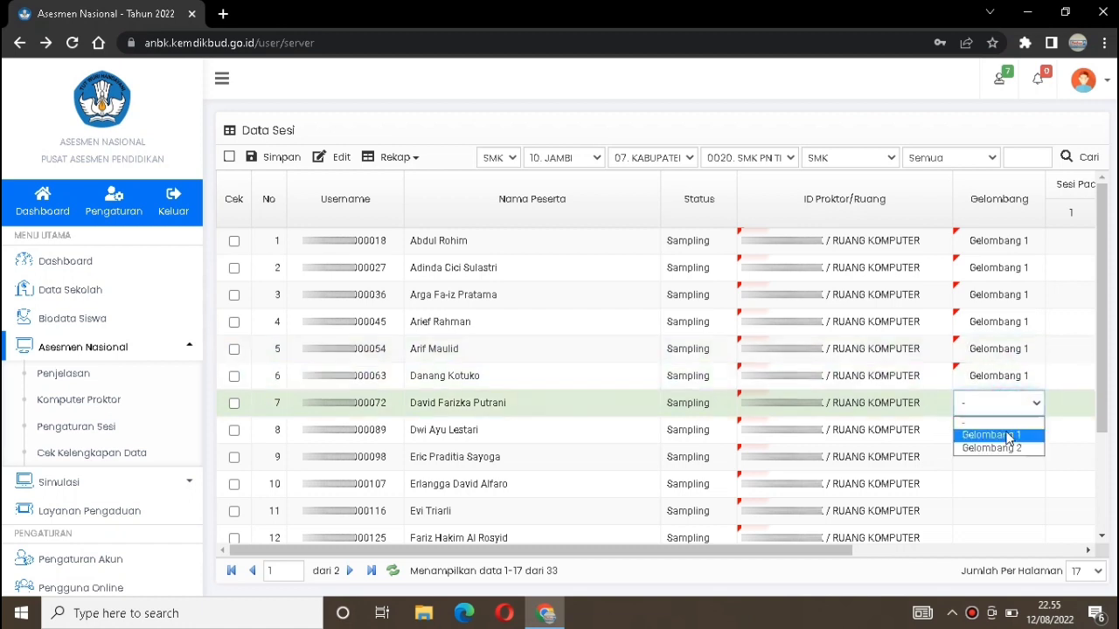
{"action": "left_click", "coordinate": [1006, 435]}
{"action": "left_click", "coordinate": [1007, 433]}
{"action": "left_click", "coordinate": [1007, 434]}
{"action": "left_click", "coordinate": [1005, 462]}
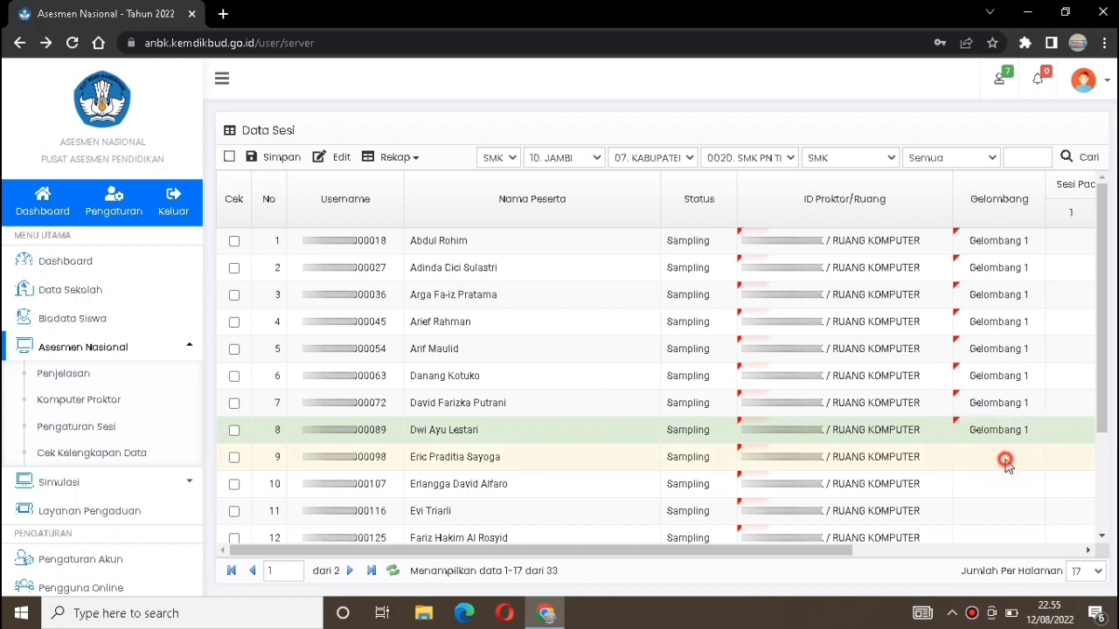
{"action": "left_click", "coordinate": [1005, 457]}
{"action": "left_click", "coordinate": [1006, 457]}
{"action": "left_click", "coordinate": [1005, 489]}
{"action": "left_click", "coordinate": [1007, 484]}
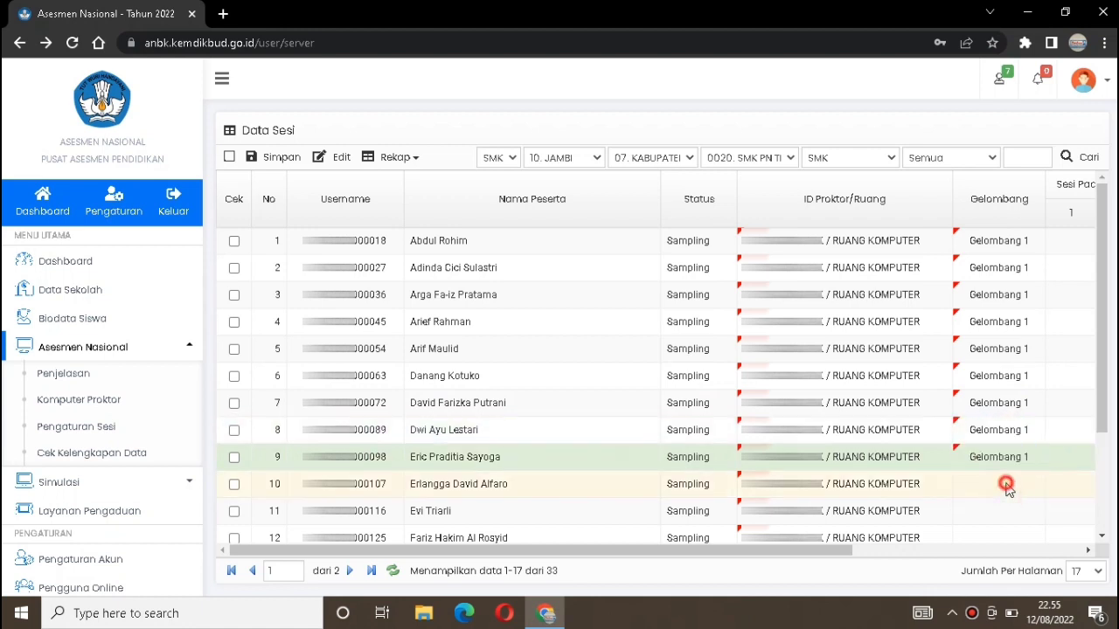
{"action": "left_click", "coordinate": [1007, 484]}
{"action": "left_click", "coordinate": [1003, 516]}
{"action": "left_click", "coordinate": [1000, 514]}
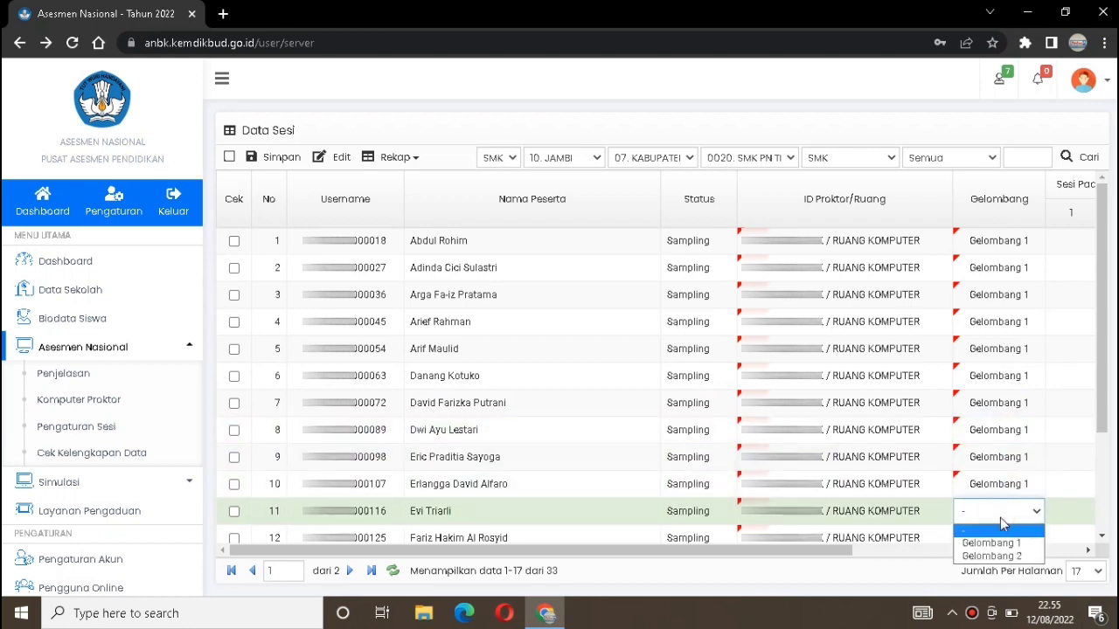
{"action": "left_click", "coordinate": [997, 537]}
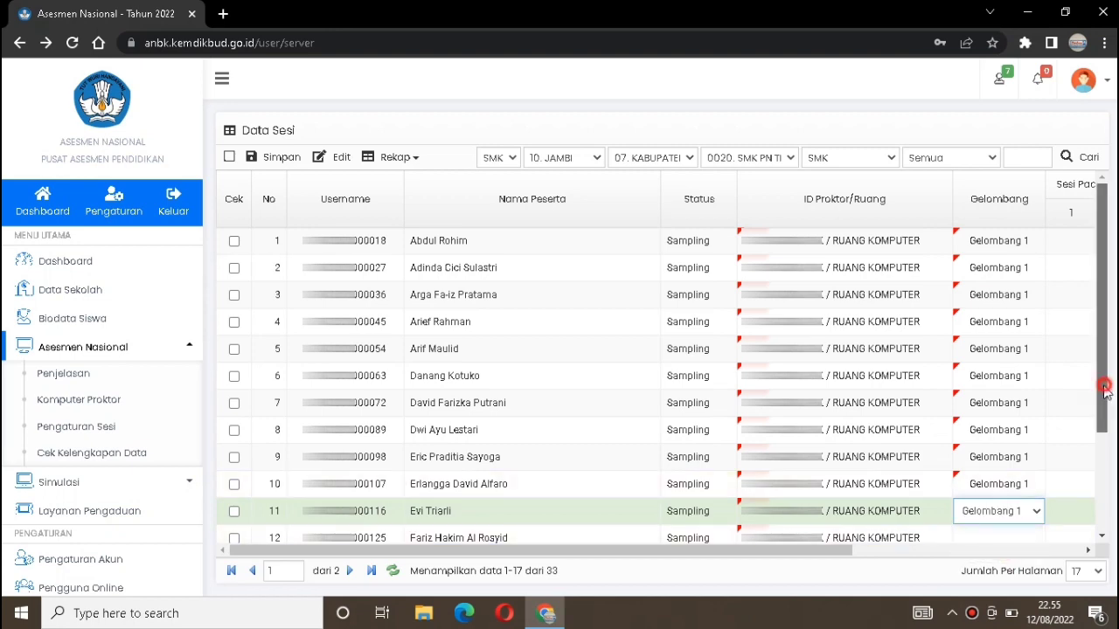
Set Gelombang to Gelombang 1 for participants 12 through 14 in the session data.
{"action": "scroll", "coordinate": [1109, 389], "scroll_direction": "down", "scroll_amount": 2}
{"action": "left_click", "coordinate": [1027, 398]}
{"action": "left_click", "coordinate": [1028, 398]}
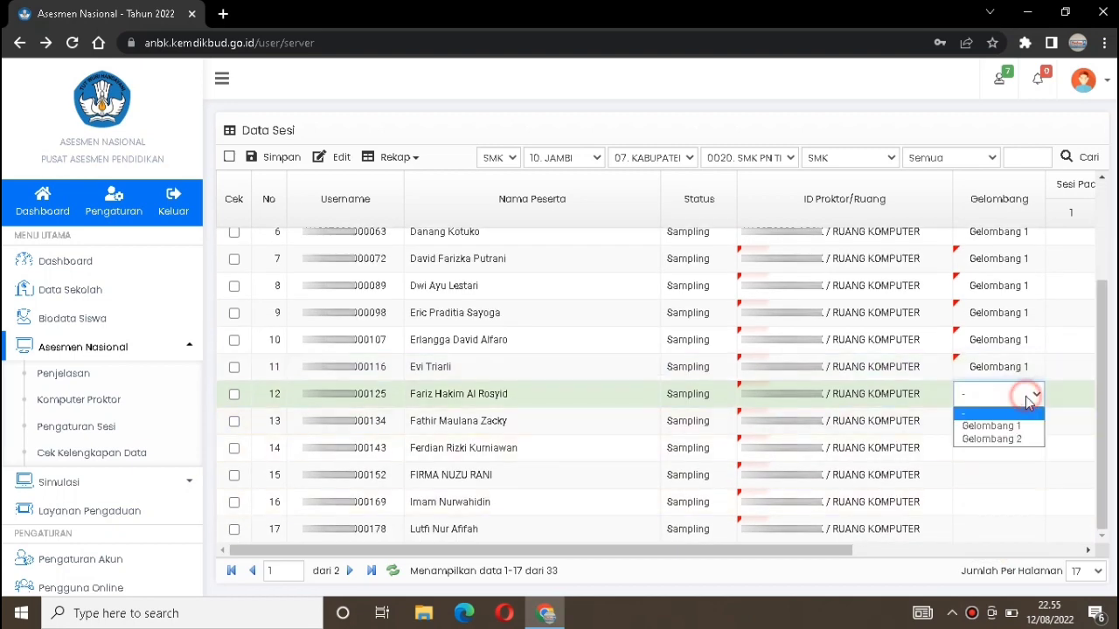
{"action": "left_click", "coordinate": [1011, 426]}
{"action": "left_click", "coordinate": [1007, 421]}
{"action": "left_click", "coordinate": [1010, 423]}
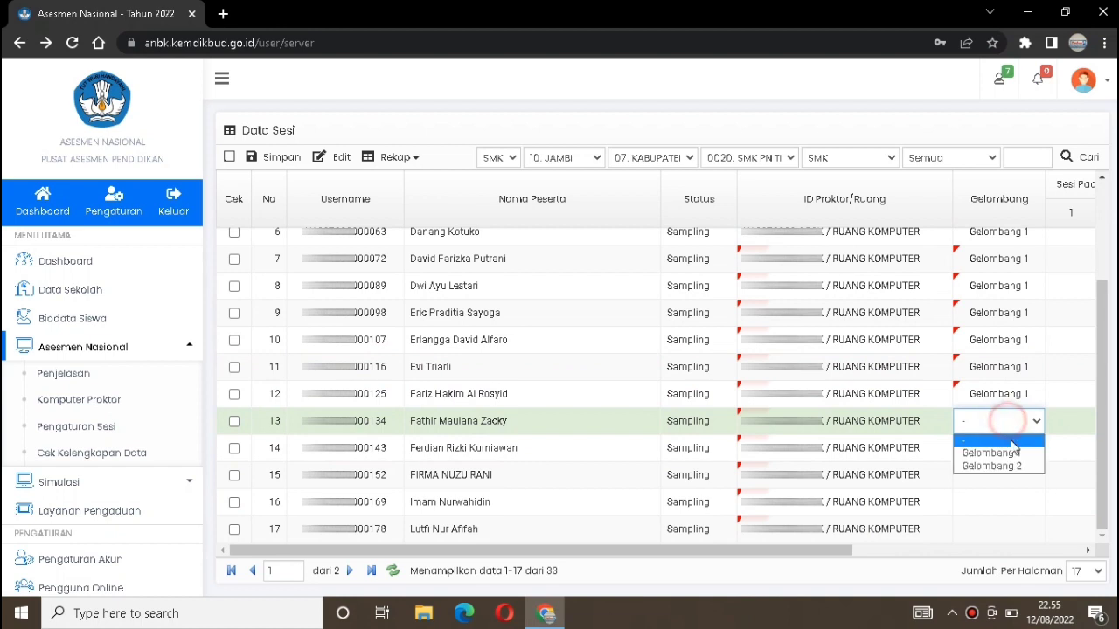
{"action": "left_click", "coordinate": [1015, 454]}
{"action": "left_click", "coordinate": [1005, 448]}
{"action": "left_click", "coordinate": [1009, 480]}
Set Gelombang to Gelombang 1 for participants 15 through 17.
{"action": "left_click", "coordinate": [1012, 477]}
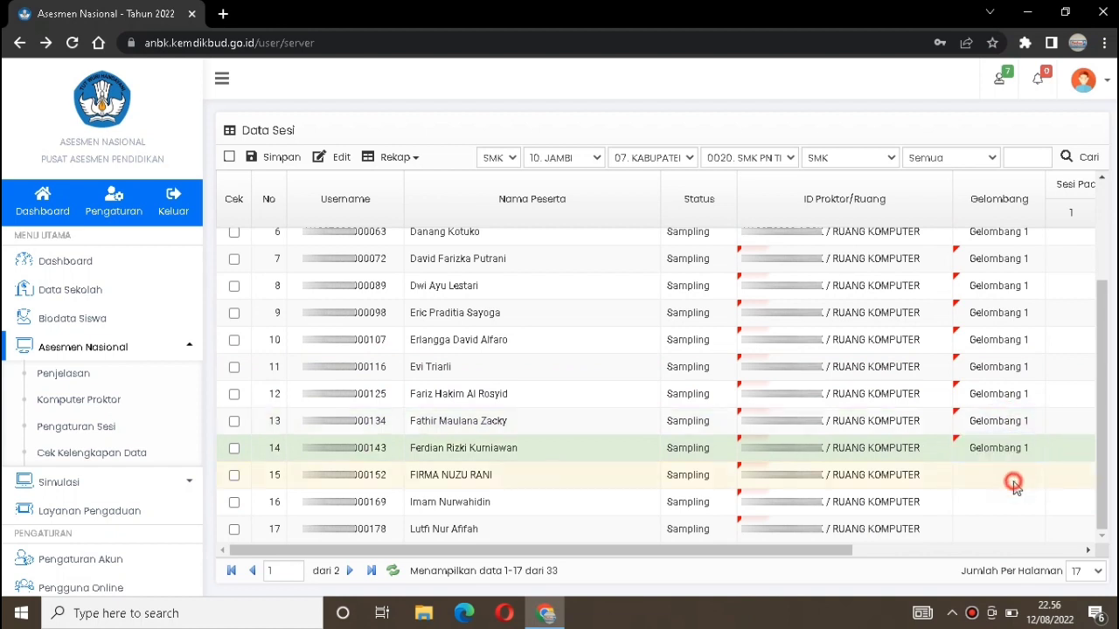
{"action": "left_click", "coordinate": [1012, 477]}
{"action": "left_click", "coordinate": [1011, 508]}
{"action": "left_click", "coordinate": [1010, 505]}
{"action": "left_click", "coordinate": [1010, 509]}
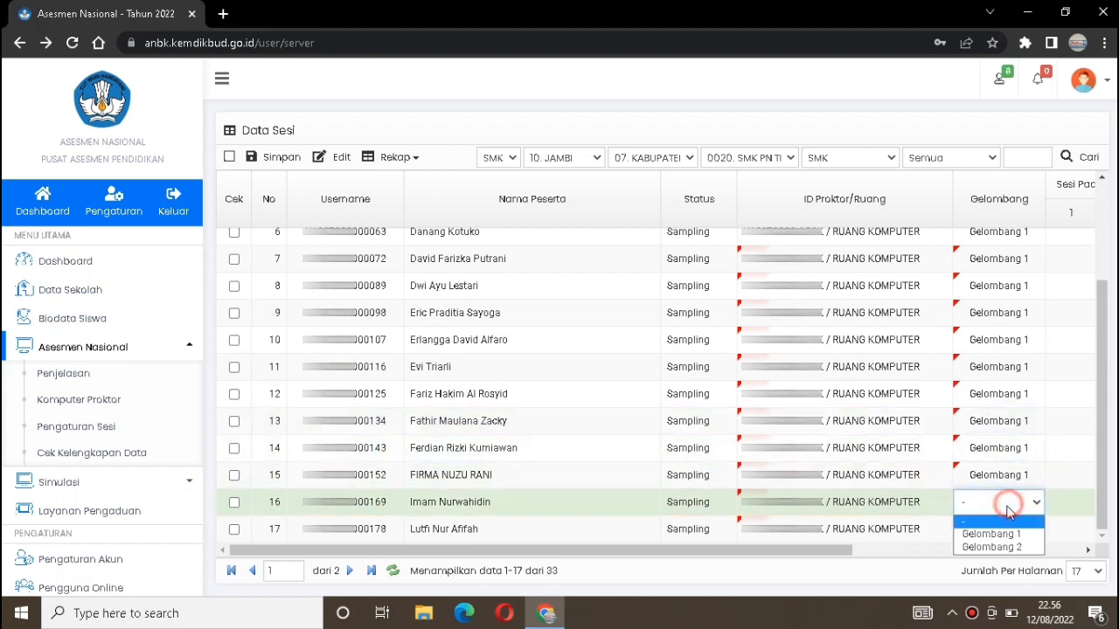
{"action": "left_click", "coordinate": [1005, 533]}
{"action": "left_click", "coordinate": [1006, 530]}
{"action": "left_click", "coordinate": [1006, 530]}
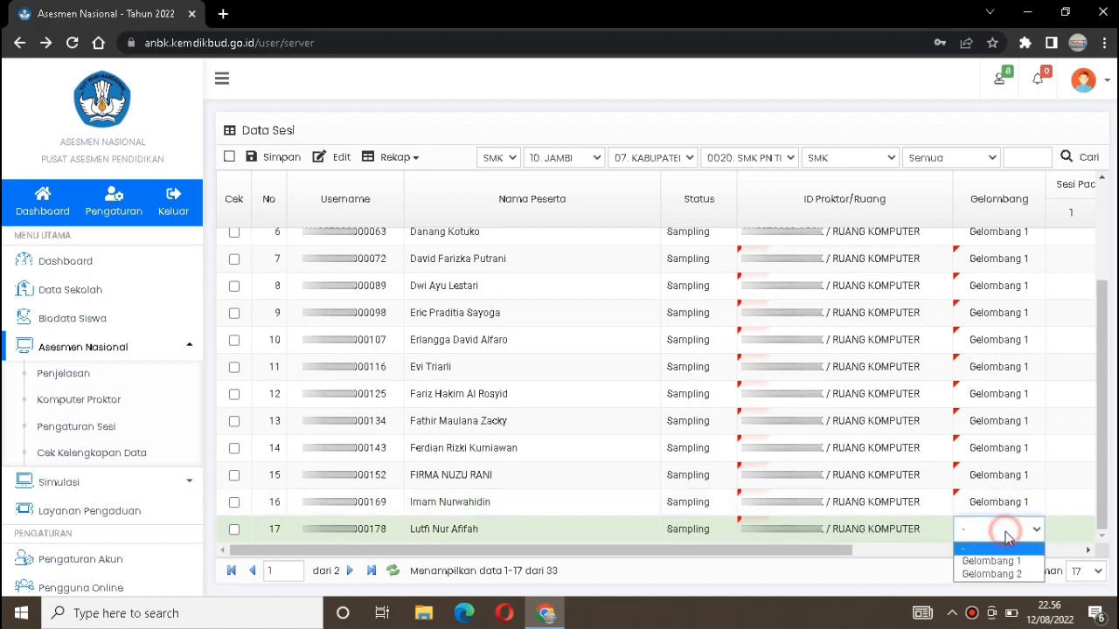
{"action": "left_click", "coordinate": [1007, 562]}
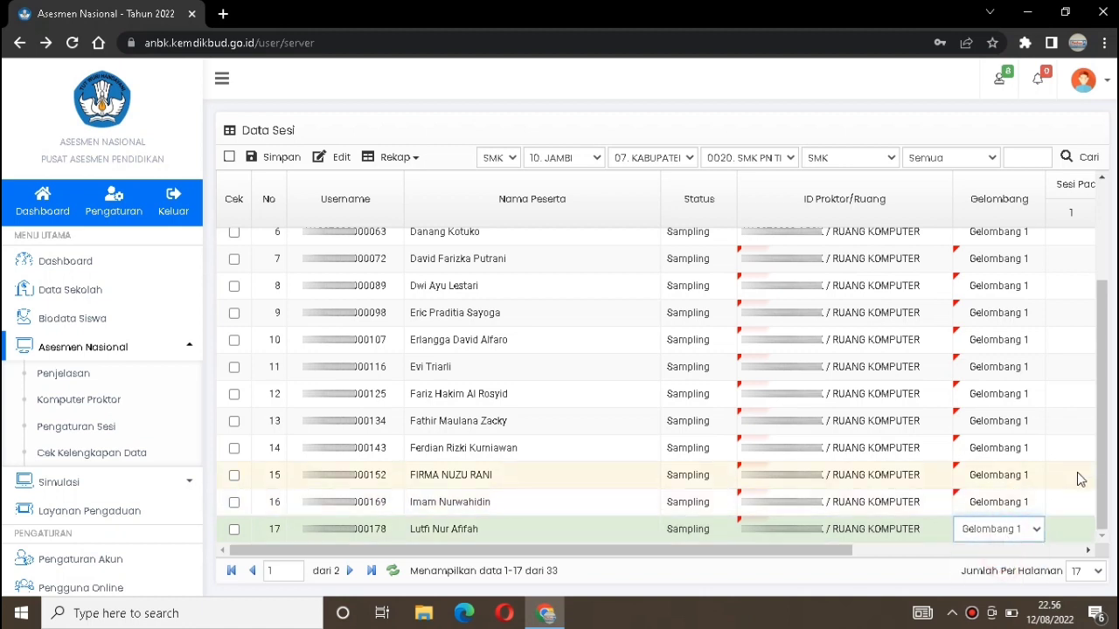
Set the session to 1 for participant 1 on days 1 and 2, and for participant 5 on day 1.
{"action": "left_click_drag", "start_coordinate": [1112, 450], "coordinate": [1106, 349]}
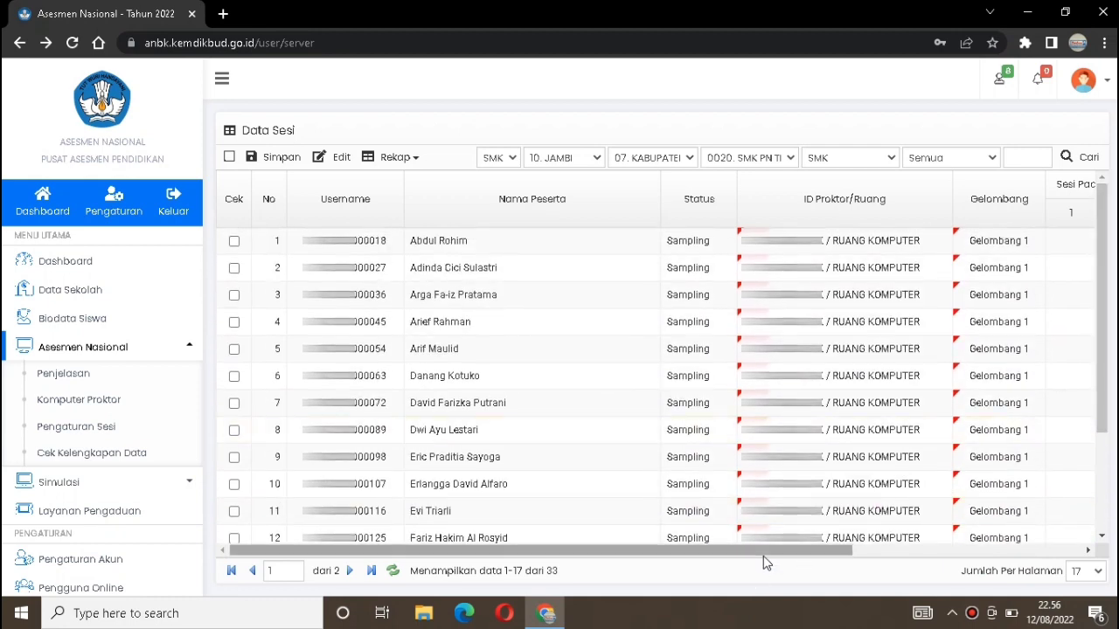
{"action": "left_click_drag", "start_coordinate": [763, 553], "coordinate": [968, 552]}
{"action": "left_click", "coordinate": [786, 245]}
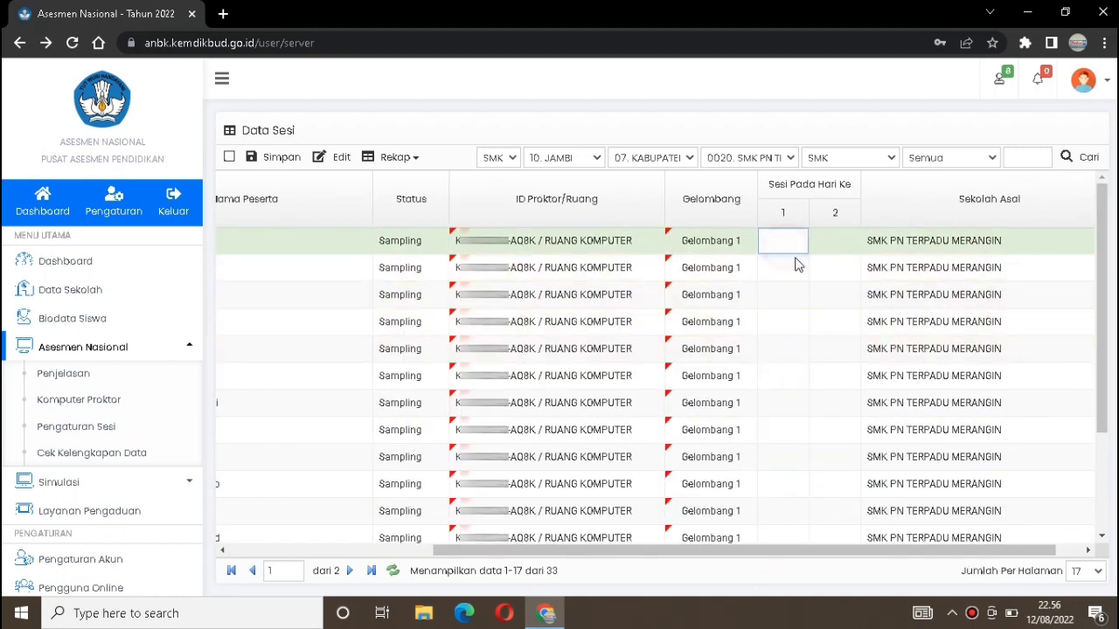
{"action": "left_click", "coordinate": [829, 237]}
{"action": "type", "text": "1"}
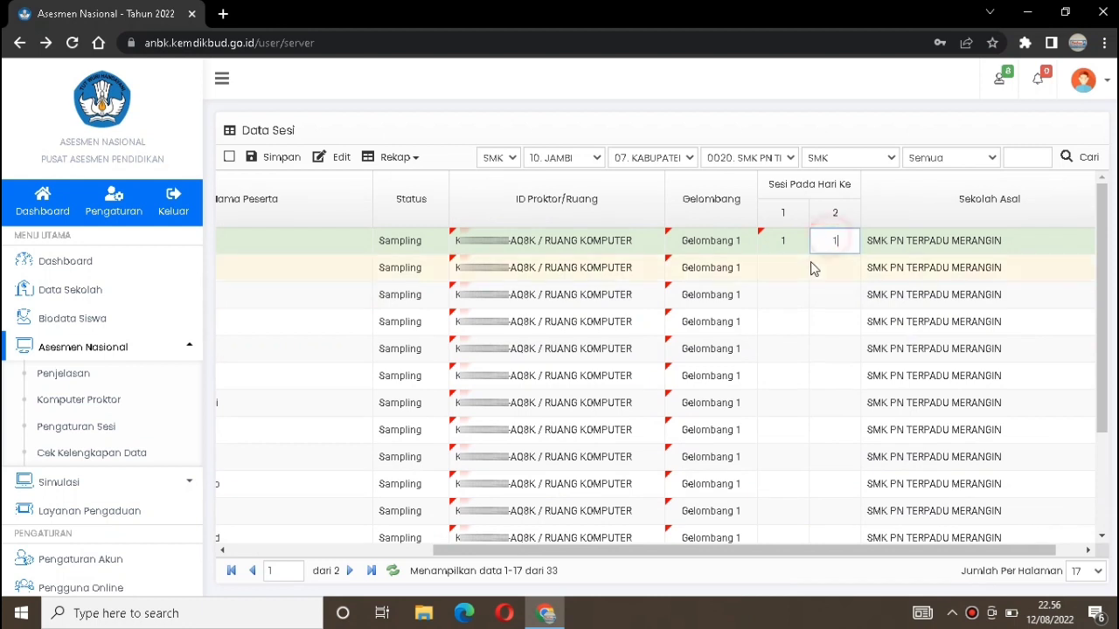
{"action": "scroll", "coordinate": [795, 272], "scroll_direction": "down", "scroll_amount": 1}
{"action": "left_click", "coordinate": [794, 268]}
{"action": "type", "text": "1"}
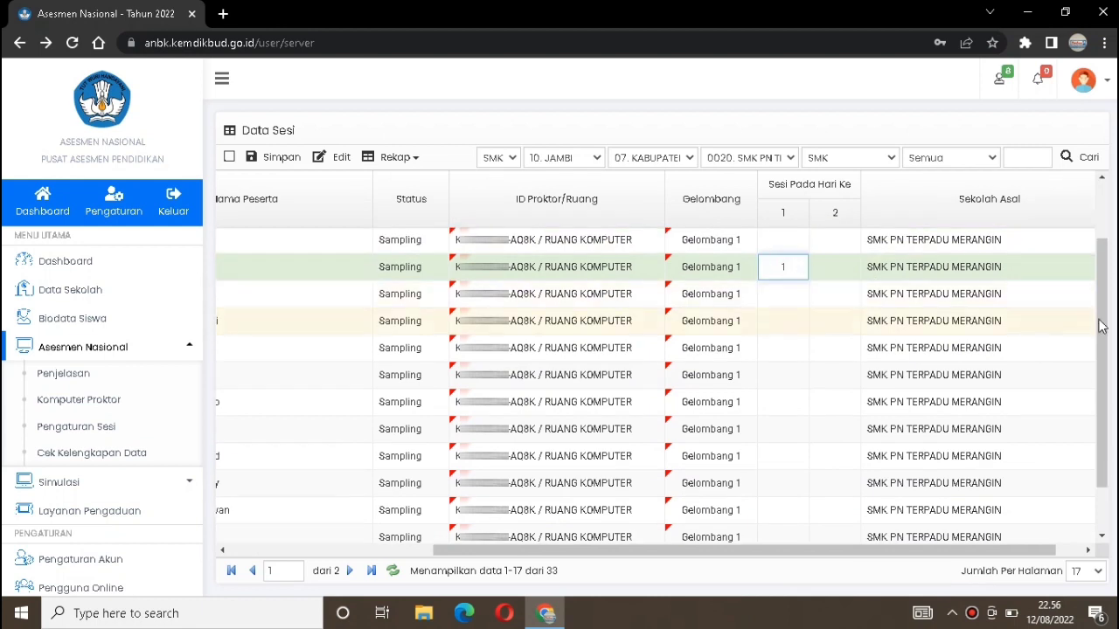
Set the session to 1 on days 1 and 2 for participants 2 through 4.
{"action": "left_click_drag", "start_coordinate": [1102, 324], "coordinate": [1102, 250]}
{"action": "left_click", "coordinate": [790, 264]}
{"action": "type", "text": "1"}
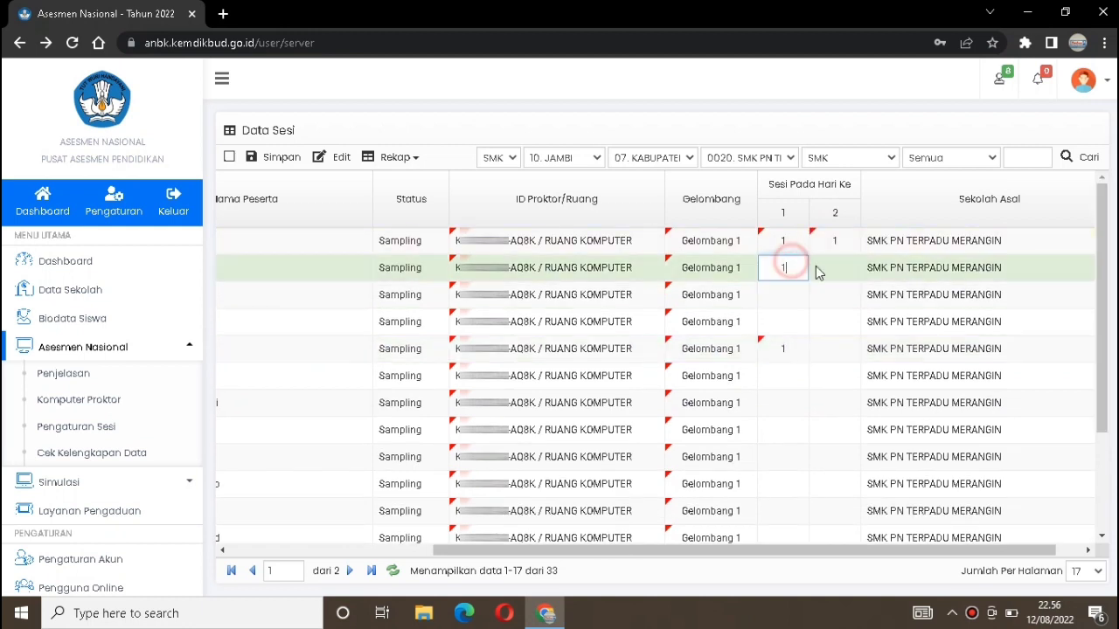
{"action": "left_click", "coordinate": [828, 269]}
{"action": "type", "text": "1"}
{"action": "left_click", "coordinate": [792, 294]}
{"action": "type", "text": "1"}
{"action": "left_click", "coordinate": [818, 296]}
{"action": "type", "text": "1"}
{"action": "left_click", "coordinate": [795, 322]}
{"action": "type", "text": "1"}
{"action": "left_click", "coordinate": [826, 323]}
{"action": "type", "text": "1"}
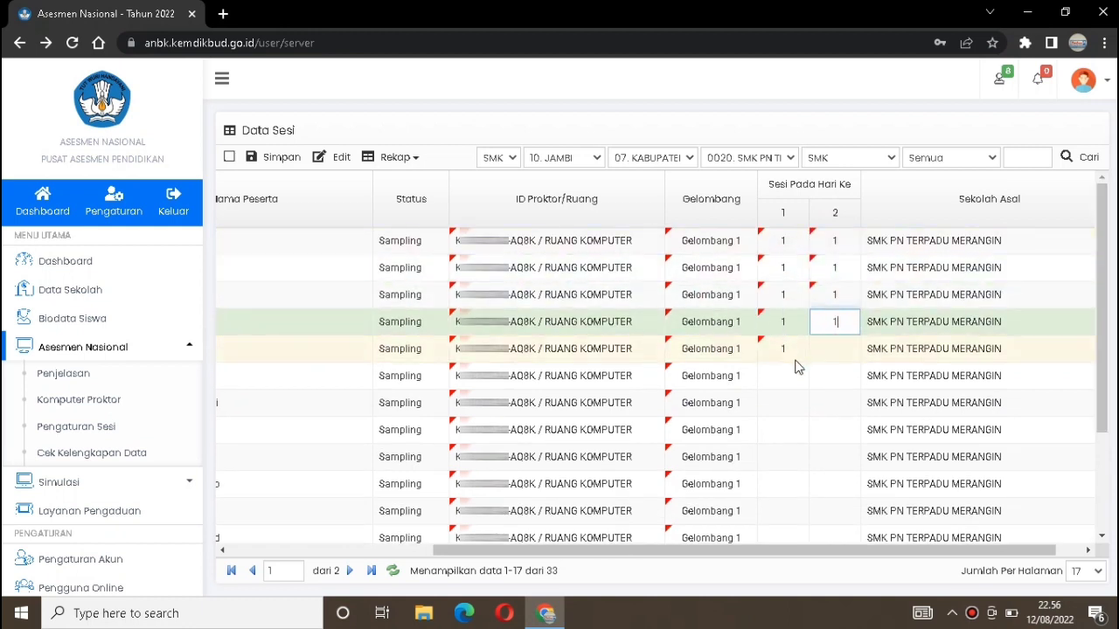
Set the session to 1 for participant 5 on day 2 and for participants 6 and 7 on both days.
{"action": "left_click", "coordinate": [791, 376]}
{"action": "type", "text": "1"}
{"action": "left_click", "coordinate": [816, 376]}
{"action": "type", "text": "1"}
{"action": "left_click", "coordinate": [783, 401]}
{"action": "type", "text": "1"}
{"action": "left_click", "coordinate": [831, 403]}
{"action": "type", "text": "1"}
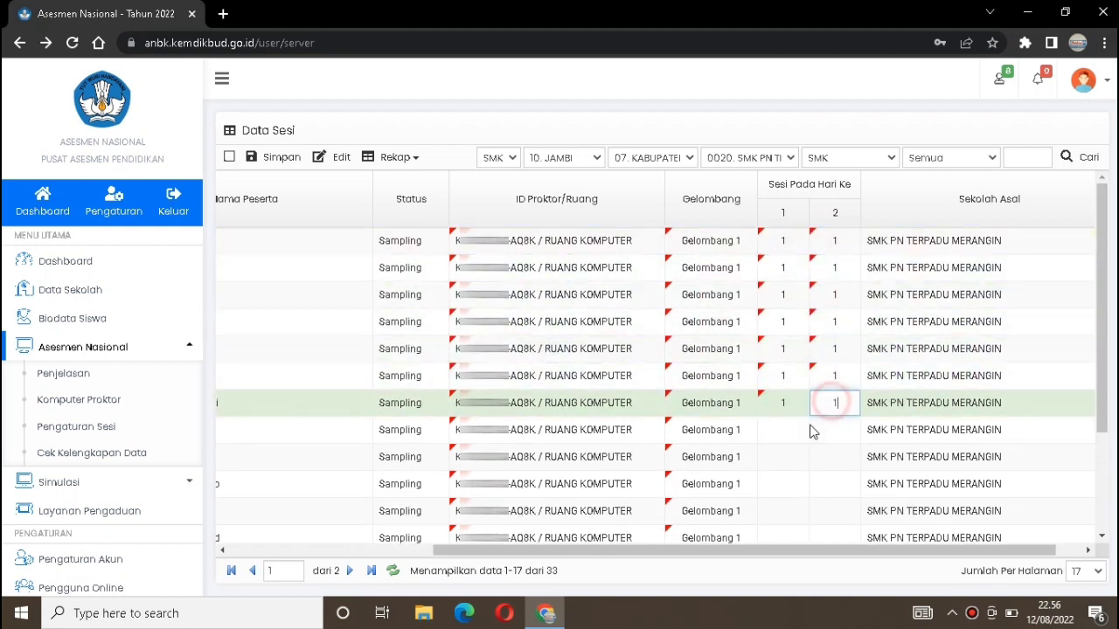
Set the session to 1 on days 1 and 2 for participants 8 through 11.
{"action": "type", "text": "1"}
{"action": "left_click", "coordinate": [837, 457]}
{"action": "type", "text": "1"}
{"action": "left_click", "coordinate": [790, 484]}
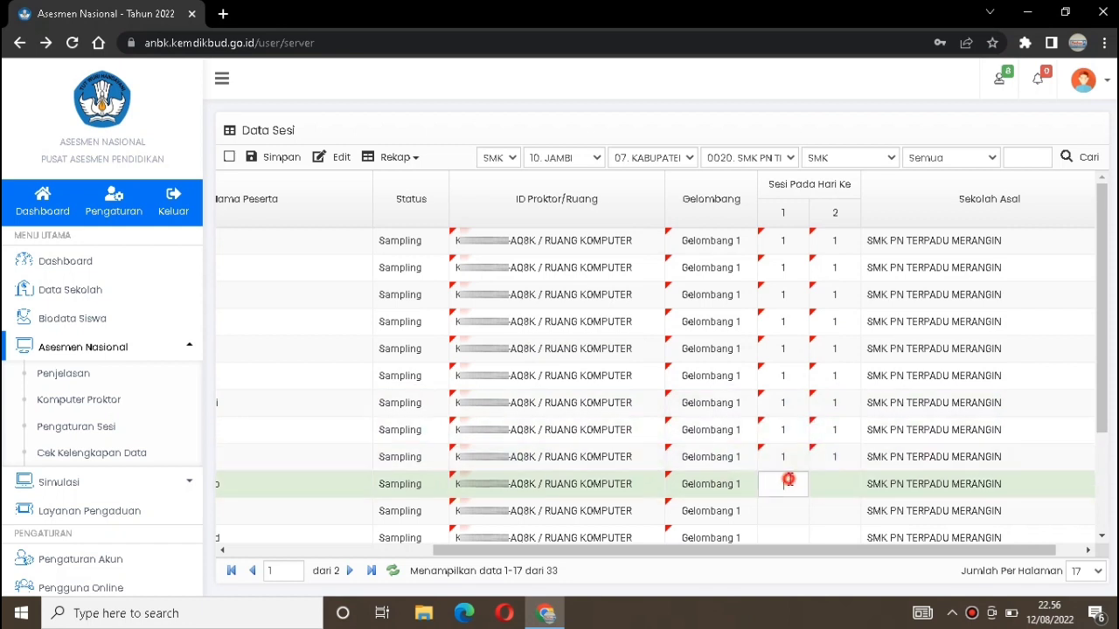
{"action": "type", "text": "1"}
{"action": "left_click", "coordinate": [831, 483]}
{"action": "type", "text": "1"}
{"action": "left_click", "coordinate": [791, 511]}
{"action": "type", "text": "1"}
{"action": "left_click", "coordinate": [830, 516]}
{"action": "type", "text": "1"}
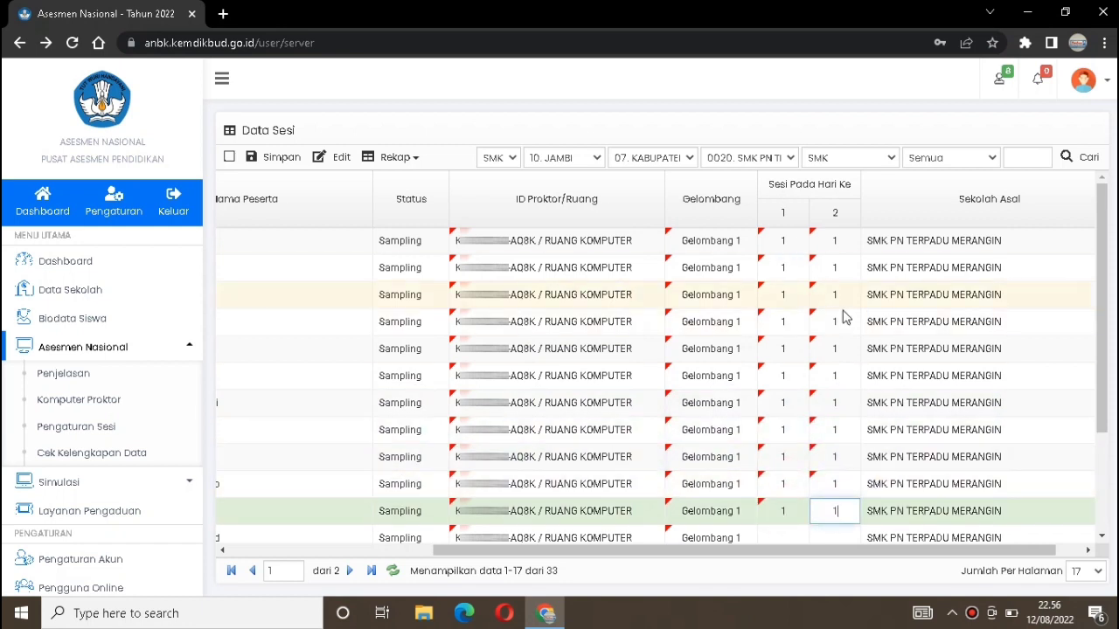
Set the session to 1 on days 1 and 2 for participants 12 and 13.
{"action": "left_click_drag", "start_coordinate": [1102, 249], "coordinate": [1102, 344]}
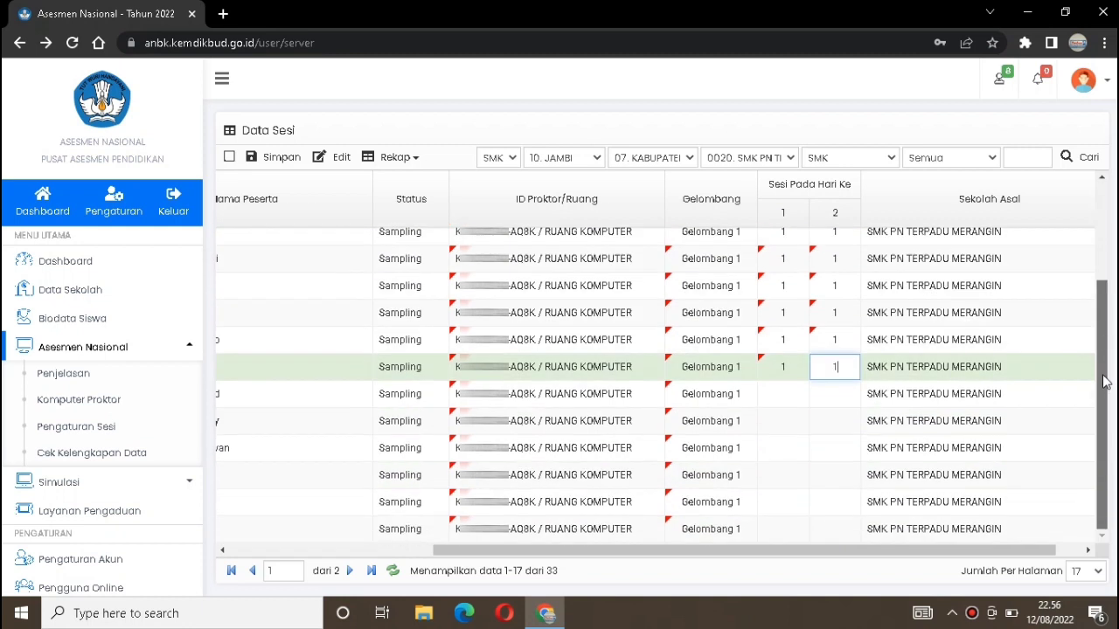
{"action": "left_click", "coordinate": [802, 394]}
{"action": "type", "text": "1"}
{"action": "left_click", "coordinate": [815, 395]}
{"action": "type", "text": "1"}
{"action": "left_click", "coordinate": [787, 421]}
{"action": "type", "text": "1"}
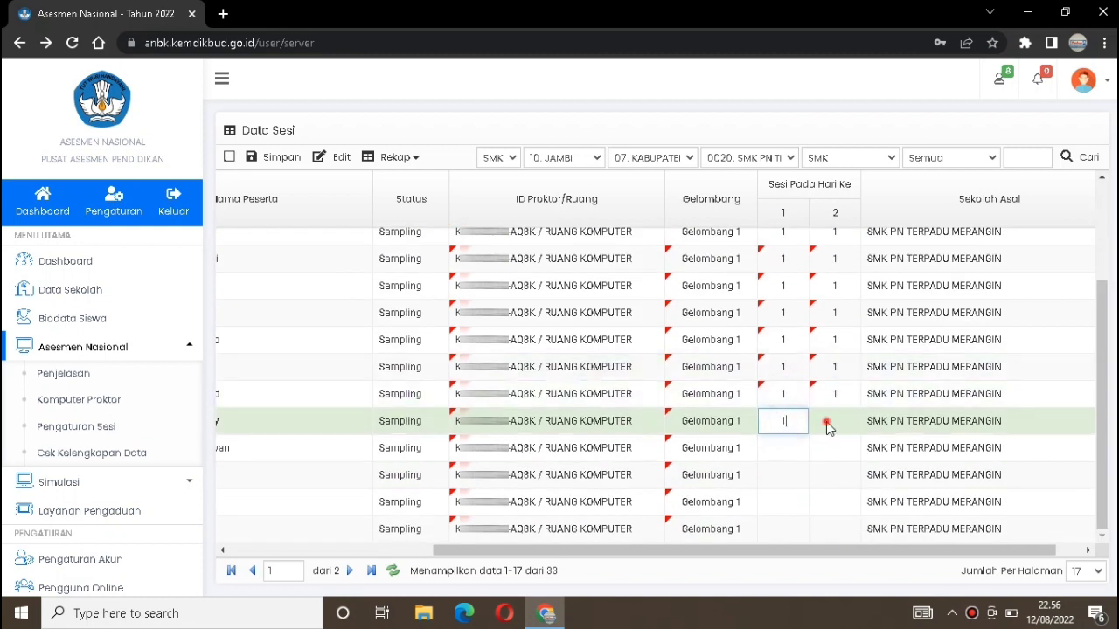
{"action": "left_click", "coordinate": [831, 421]}
{"action": "type", "text": "1"}
Set the session to 1 on days 1 and 2 for participants 14 through 17.
{"action": "left_click", "coordinate": [789, 447]}
{"action": "left_click", "coordinate": [844, 450]}
{"action": "type", "text": "1"}
{"action": "left_click", "coordinate": [786, 475]}
{"action": "type", "text": "1"}
{"action": "left_click", "coordinate": [831, 474]}
{"action": "left_click", "coordinate": [789, 502]}
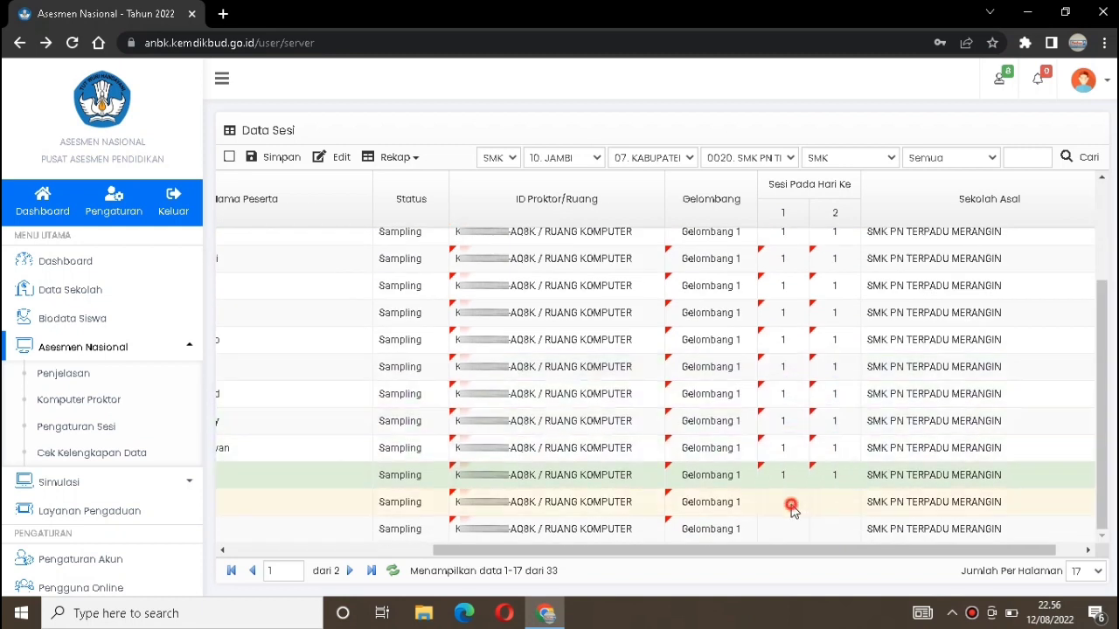
{"action": "left_click", "coordinate": [832, 502]}
{"action": "left_click", "coordinate": [790, 529]}
{"action": "type", "text": "1"}
{"action": "left_click", "coordinate": [832, 529]}
{"action": "type", "text": "1"}
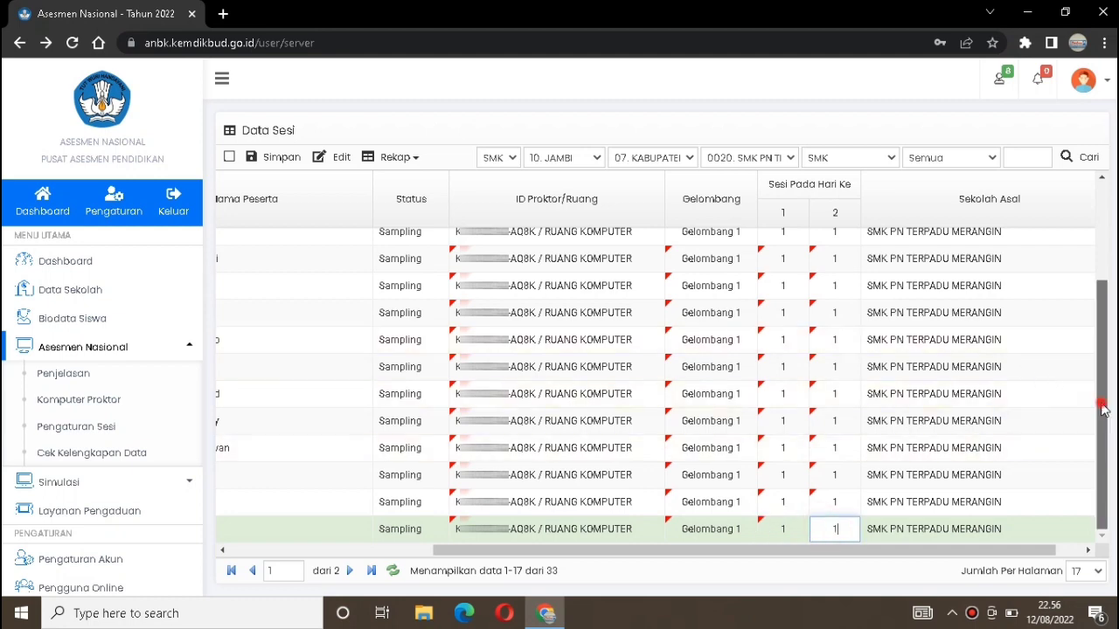
Save the session data entered for participants 1 through 17.
{"action": "left_click_drag", "start_coordinate": [1101, 405], "coordinate": [1101, 308]}
{"action": "left_click", "coordinate": [271, 158]}
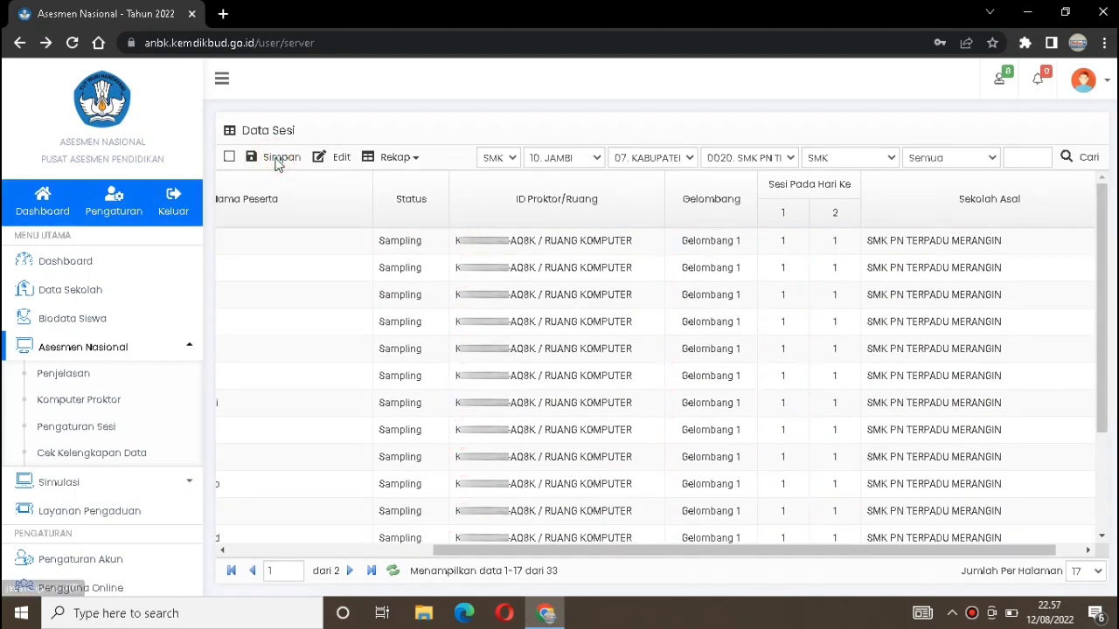
{"action": "left_click", "coordinate": [664, 379]}
{"action": "left_click_drag", "start_coordinate": [662, 552], "coordinate": [421, 554]}
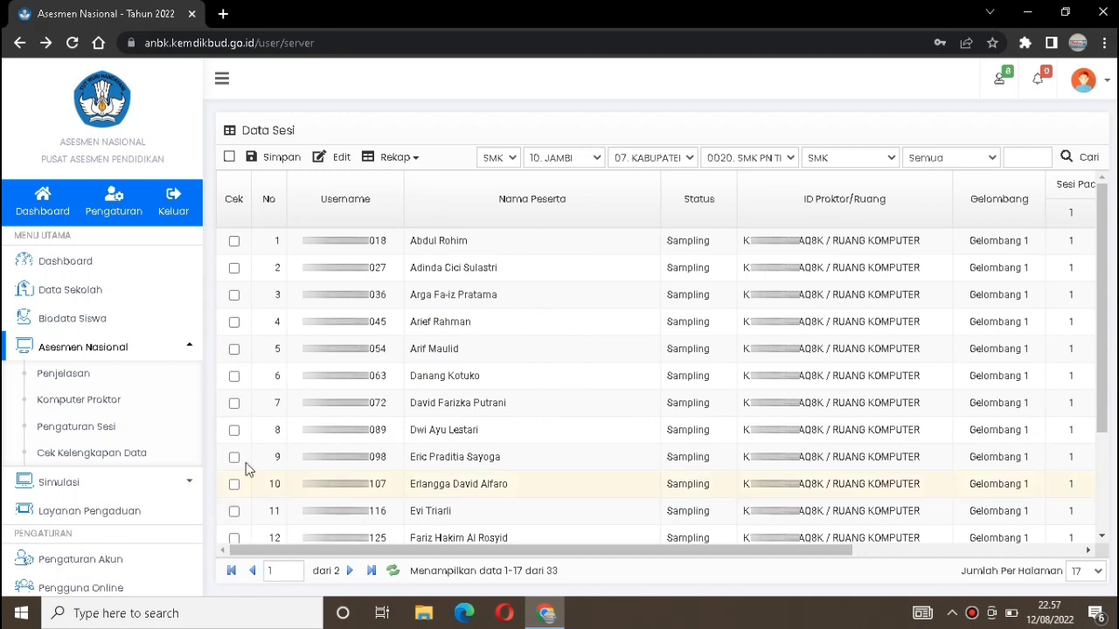
Examine each participant's status in the data completeness check, listing 35 participants per page.
{"action": "left_click", "coordinate": [121, 455]}
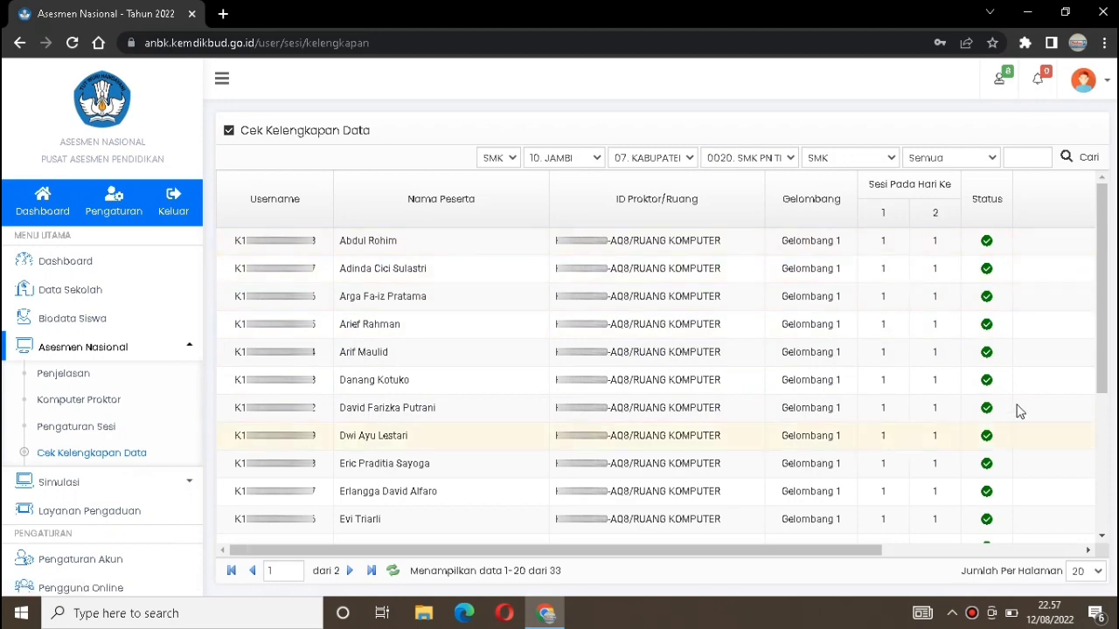
{"action": "left_click", "coordinate": [1102, 337]}
{"action": "left_click_drag", "start_coordinate": [1103, 362], "coordinate": [1103, 505]}
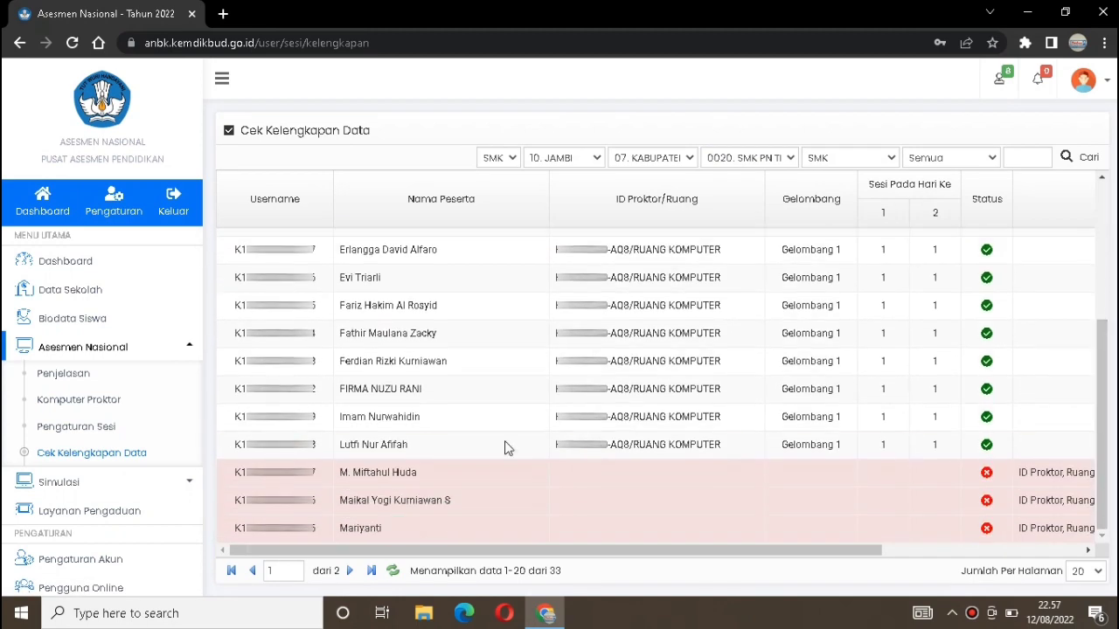
{"action": "left_click", "coordinate": [1100, 573]}
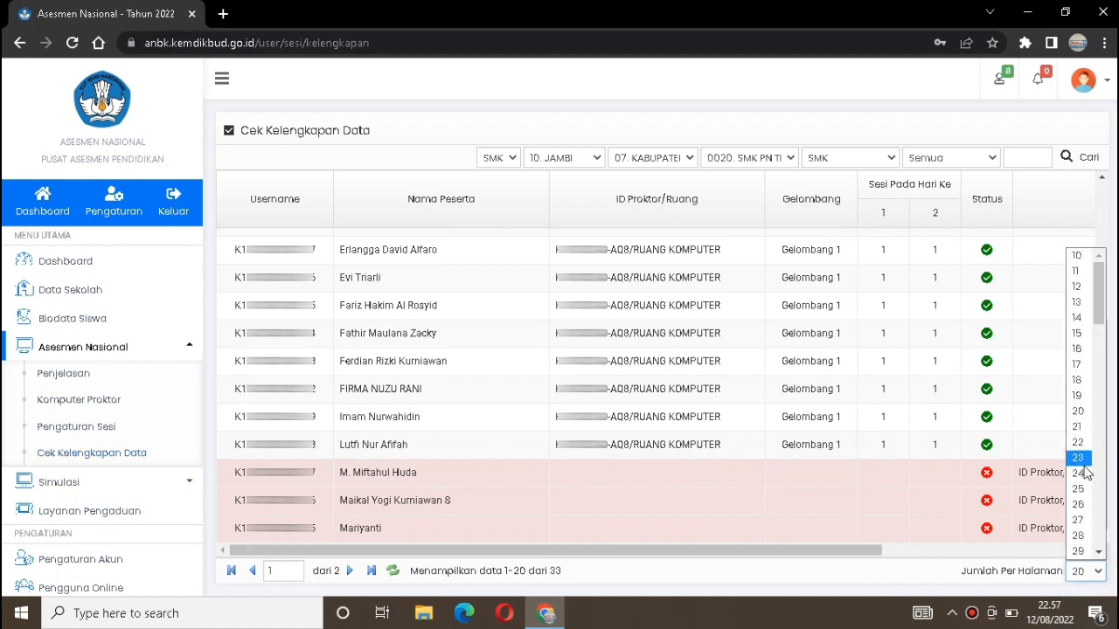
{"action": "left_click_drag", "start_coordinate": [1104, 326], "coordinate": [1104, 344]}
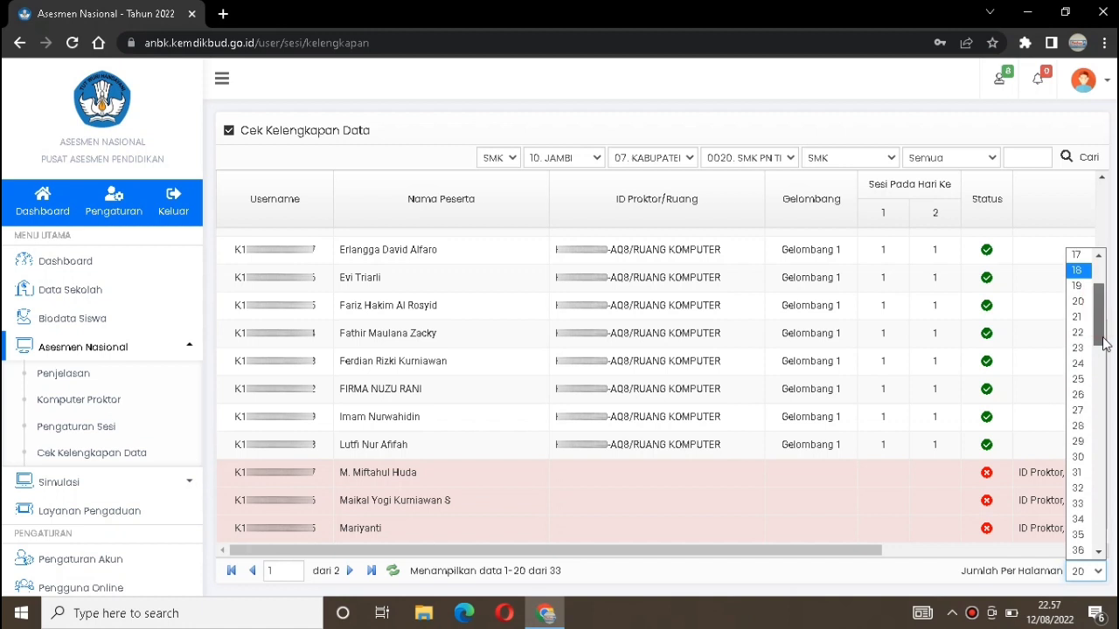
{"action": "left_click", "coordinate": [1081, 535]}
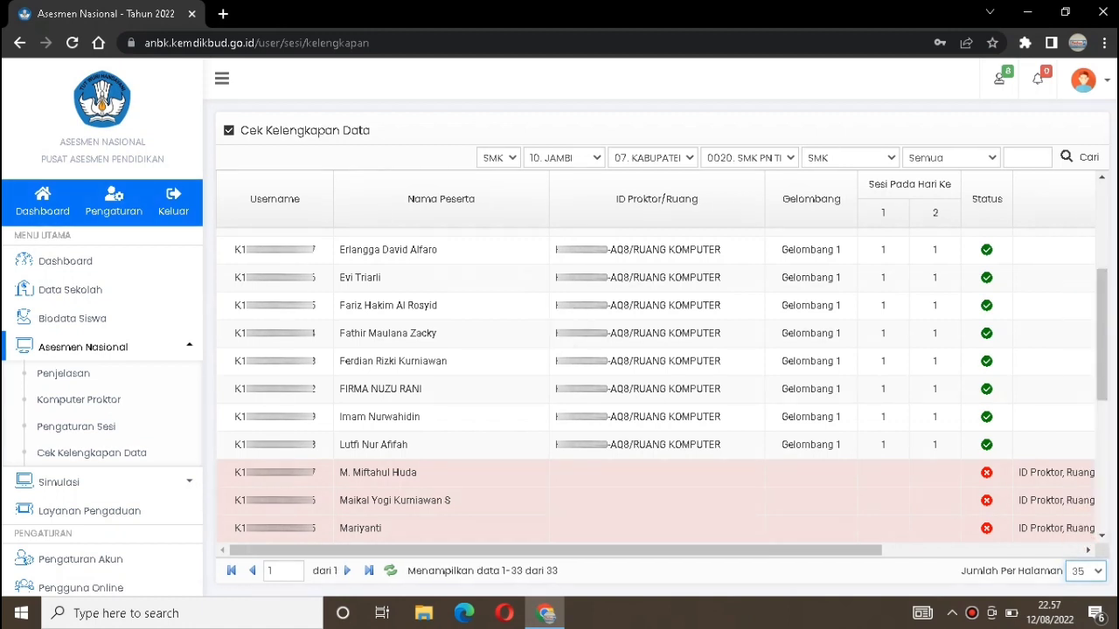
{"action": "left_click_drag", "start_coordinate": [1109, 350], "coordinate": [1105, 247]}
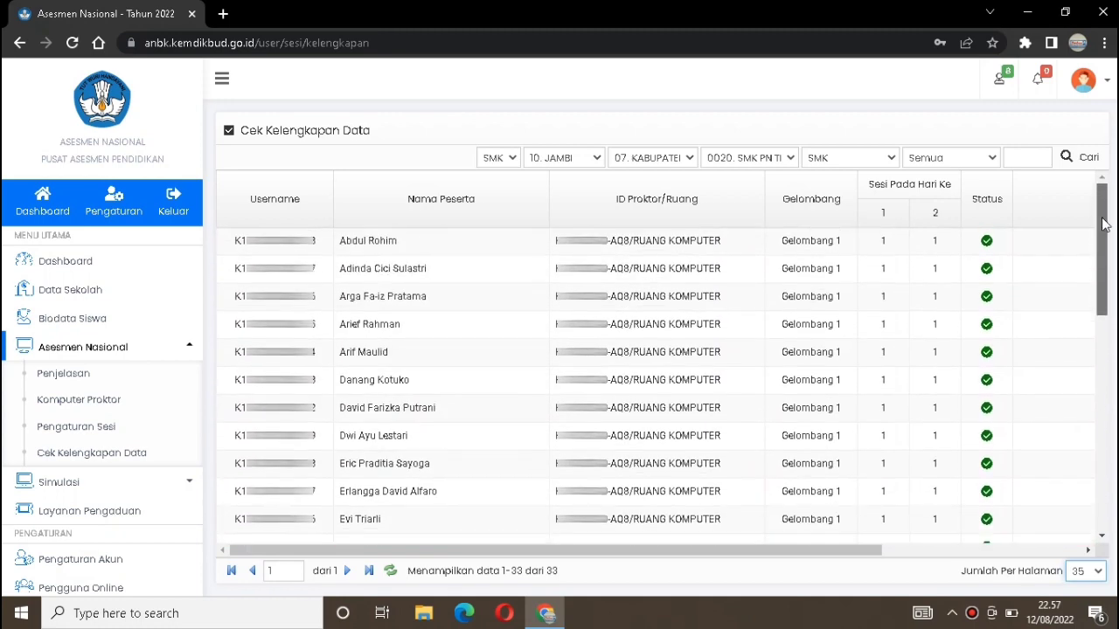
Return to the session settings and list 17 participants per page.
{"action": "left_click", "coordinate": [69, 429]}
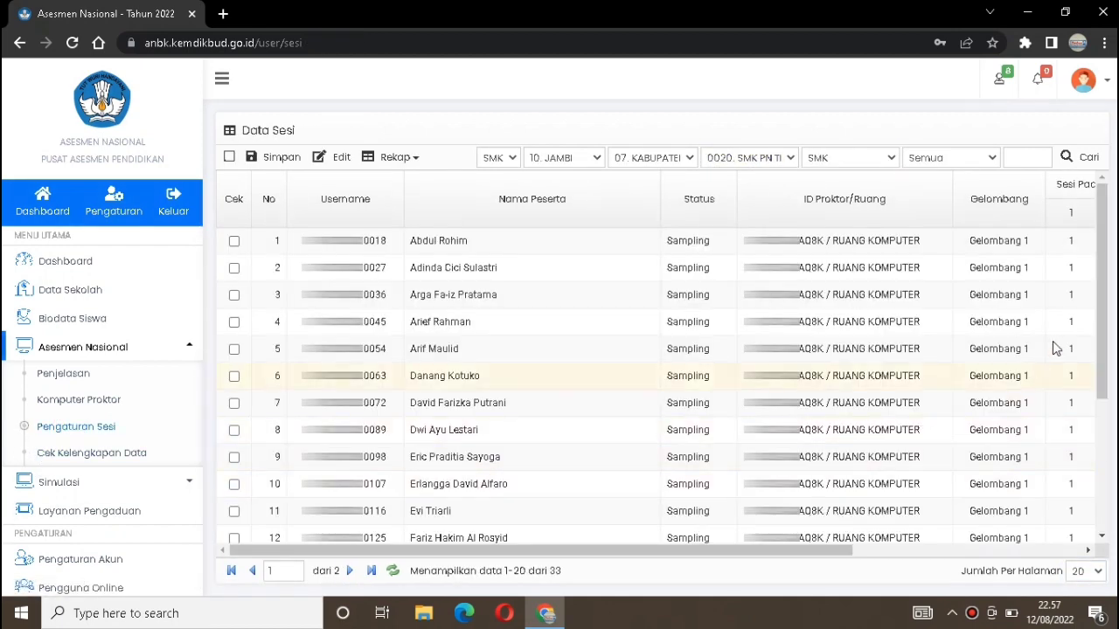
{"action": "left_click_drag", "start_coordinate": [1103, 330], "coordinate": [1109, 444]}
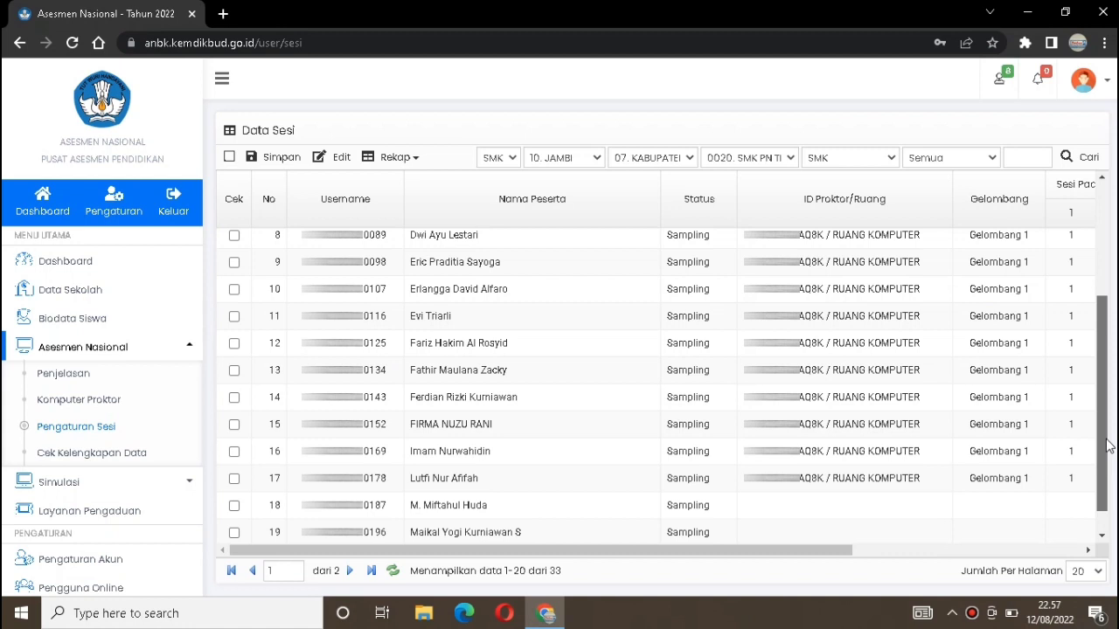
{"action": "left_click", "coordinate": [1086, 571]}
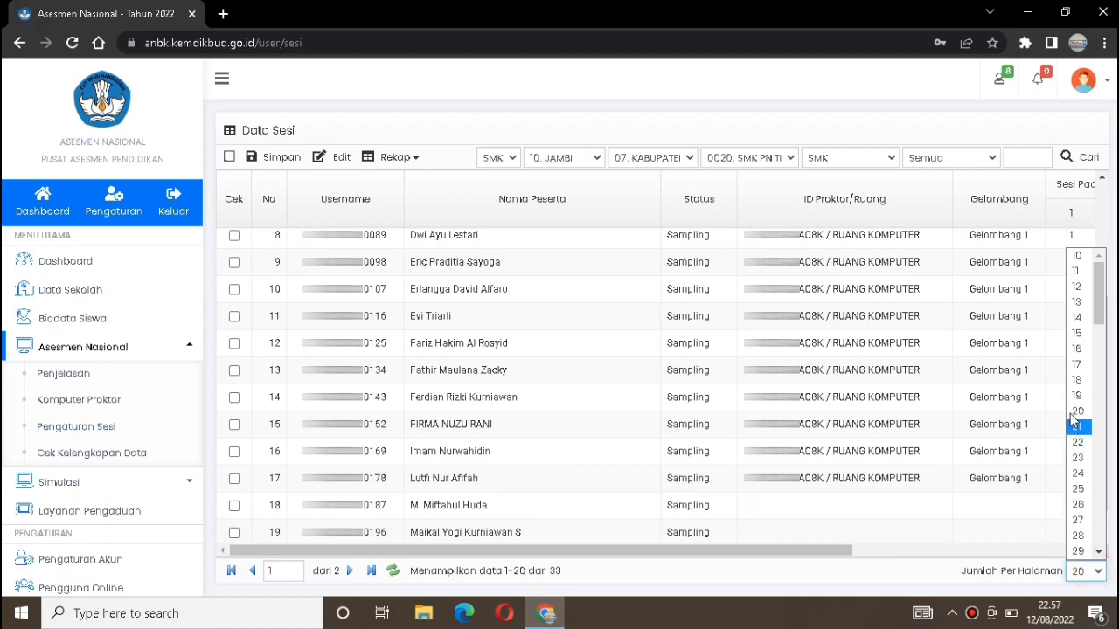
{"action": "left_click", "coordinate": [1074, 366]}
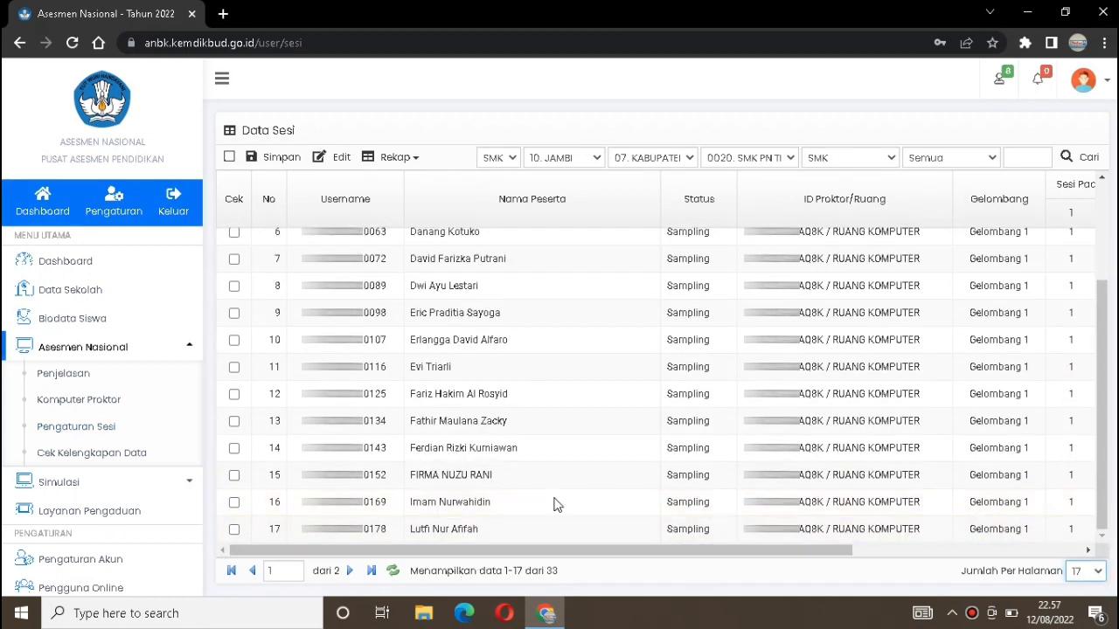
{"action": "left_click_drag", "start_coordinate": [1100, 345], "coordinate": [1103, 424]}
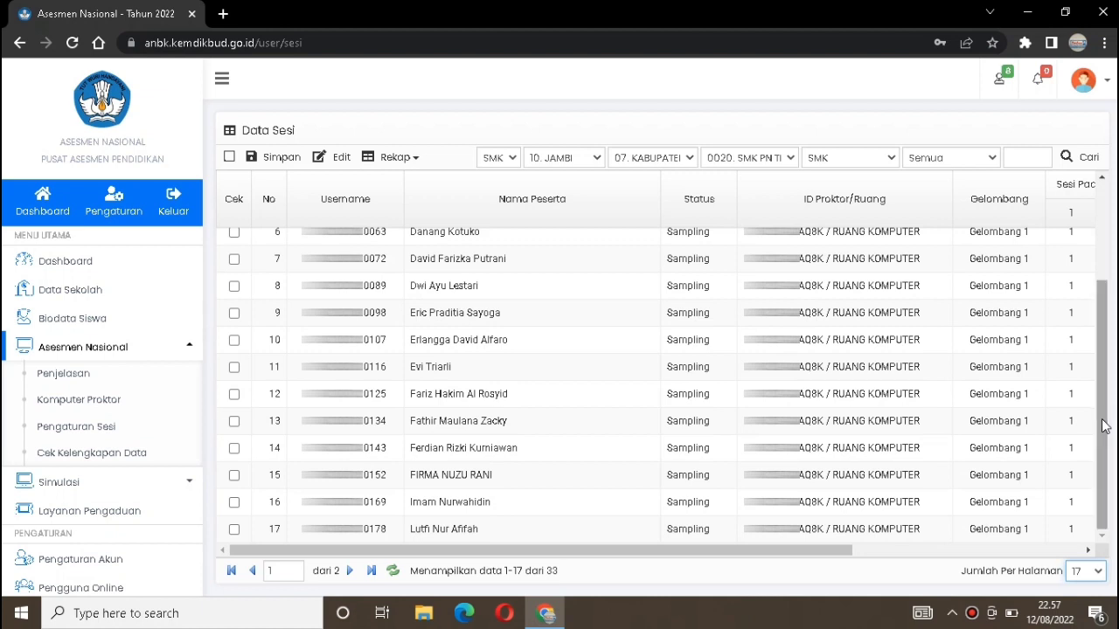
Go to the second page of the session data and assign the proctor room RUANG KOMPUTER to participants 18 through 21.
{"action": "left_click", "coordinate": [348, 570]}
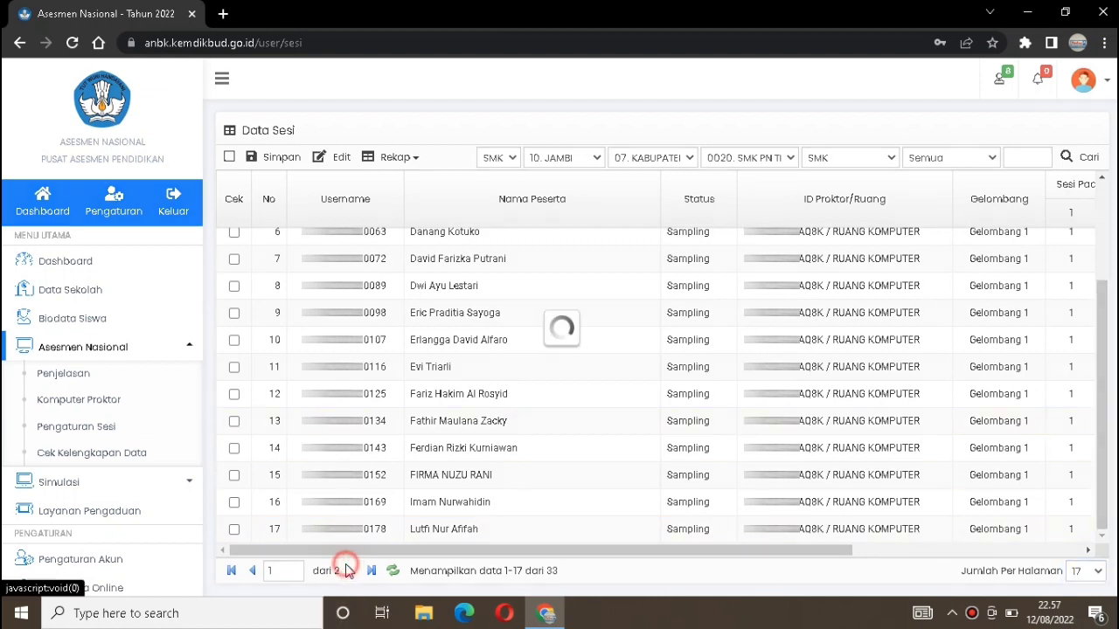
{"action": "left_click", "coordinate": [1101, 385]}
{"action": "left_click_drag", "start_coordinate": [1101, 385], "coordinate": [1102, 302]}
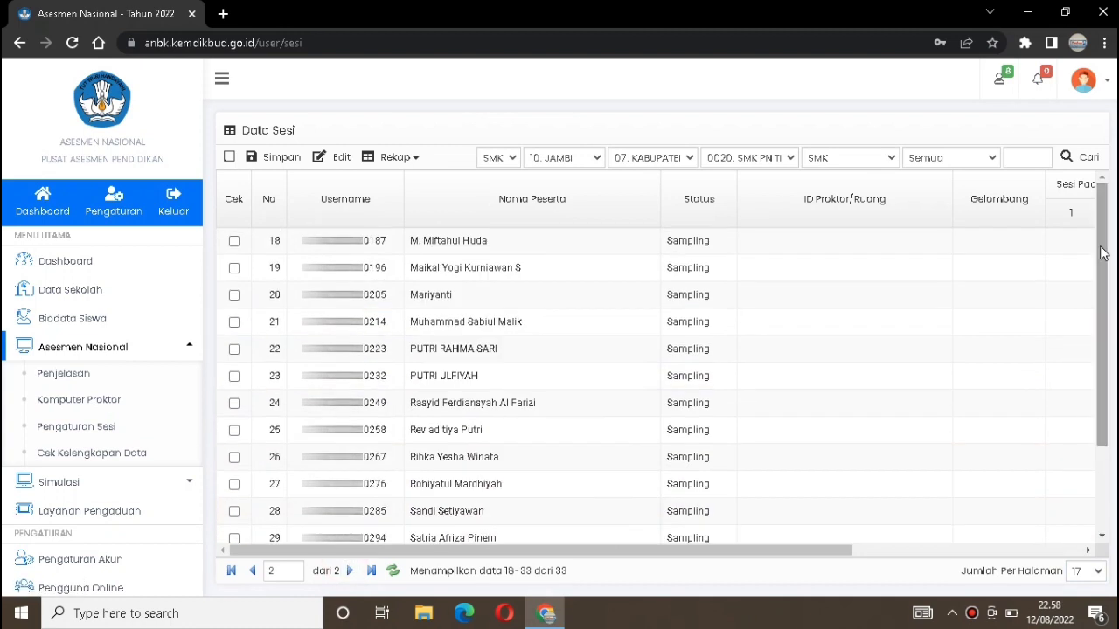
{"action": "left_click", "coordinate": [914, 242]}
{"action": "left_click", "coordinate": [916, 271]}
{"action": "left_click", "coordinate": [914, 295]}
{"action": "left_click", "coordinate": [915, 321]}
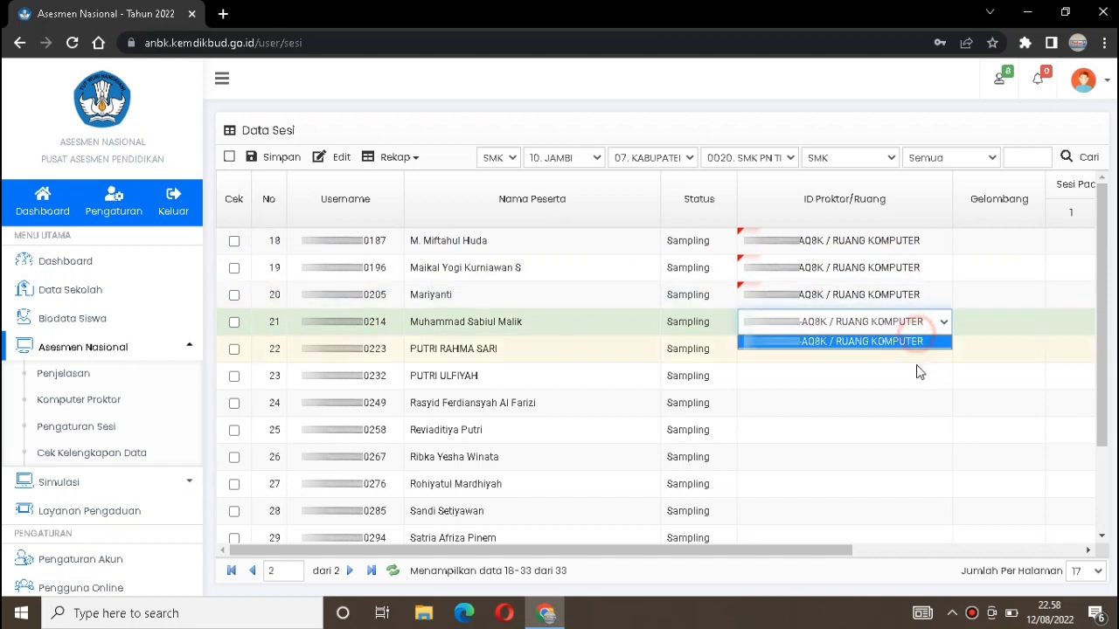
Assign the proctor room RUANG KOMPUTER to participants 22 through 28.
{"action": "left_click", "coordinate": [914, 349]}
{"action": "left_click", "coordinate": [915, 376]}
{"action": "left_click", "coordinate": [918, 403]}
{"action": "left_click", "coordinate": [920, 439]}
{"action": "left_click", "coordinate": [919, 457]}
{"action": "left_click", "coordinate": [918, 484]}
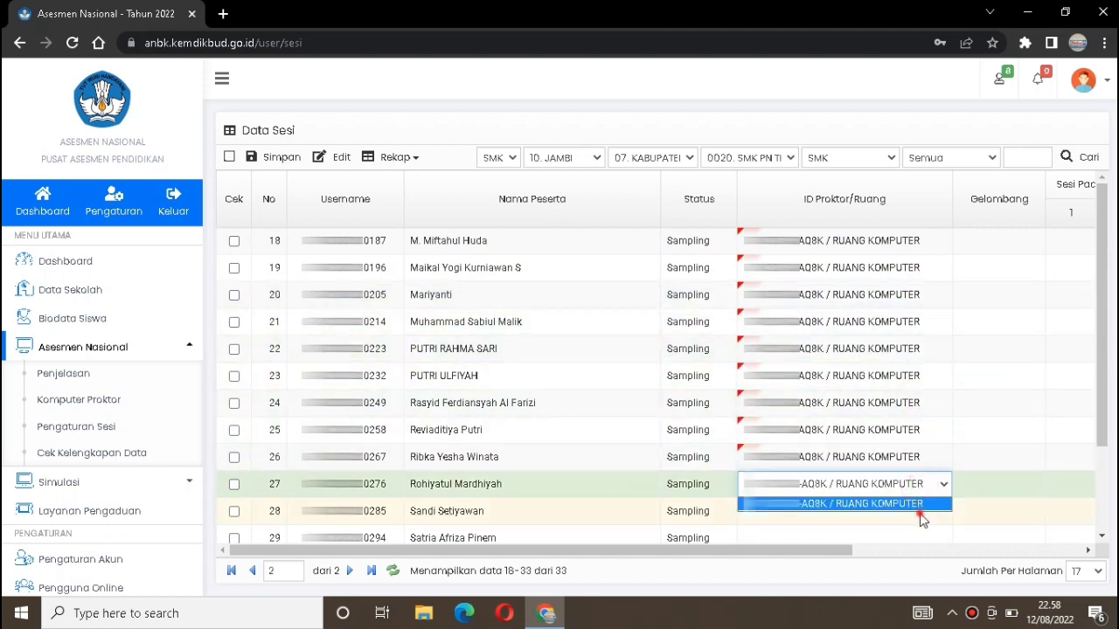
{"action": "left_click", "coordinate": [919, 510]}
Assign the proctor room RUANG KOMPUTER to the remaining participants, 29 through 33.
{"action": "left_click_drag", "start_coordinate": [1111, 361], "coordinate": [1112, 431]}
{"action": "left_click", "coordinate": [897, 434]}
{"action": "left_click", "coordinate": [897, 474]}
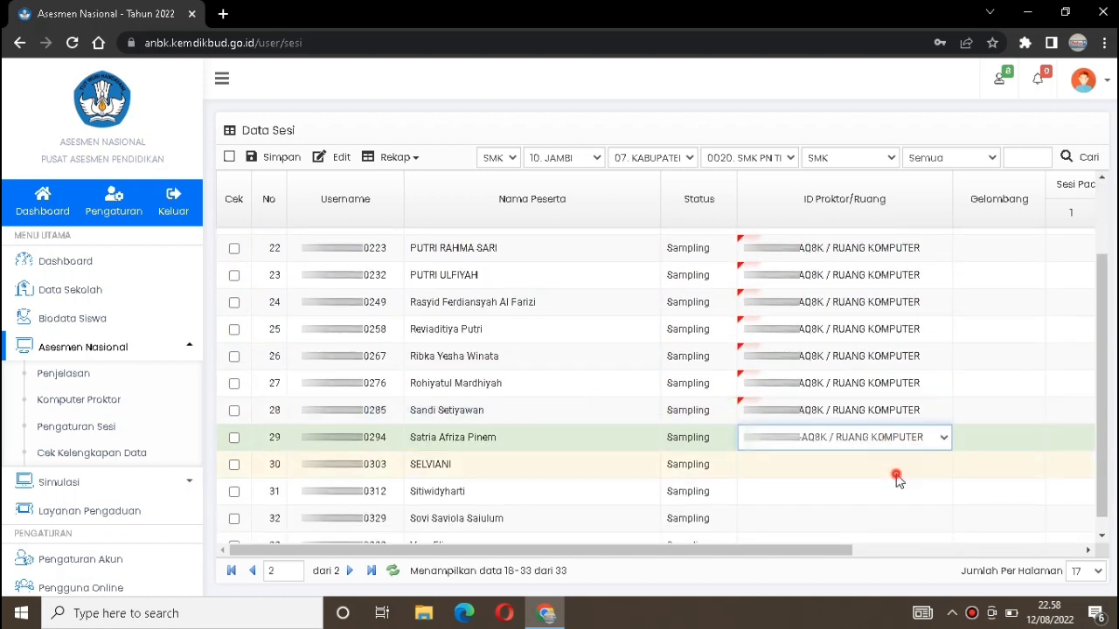
{"action": "left_click", "coordinate": [897, 494]}
{"action": "left_click", "coordinate": [901, 517]}
{"action": "left_click", "coordinate": [922, 535]}
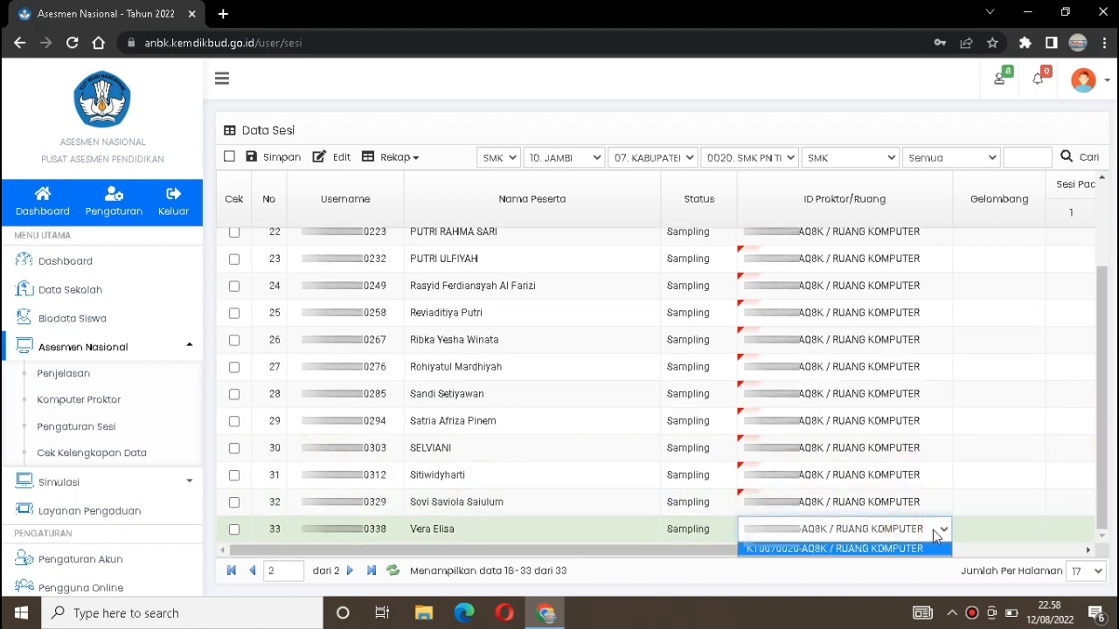
Set the Gelombang of participants 18 through 21 to Gelombang 1.
{"action": "left_click_drag", "start_coordinate": [1114, 474], "coordinate": [1057, 312]}
{"action": "left_click", "coordinate": [999, 245]}
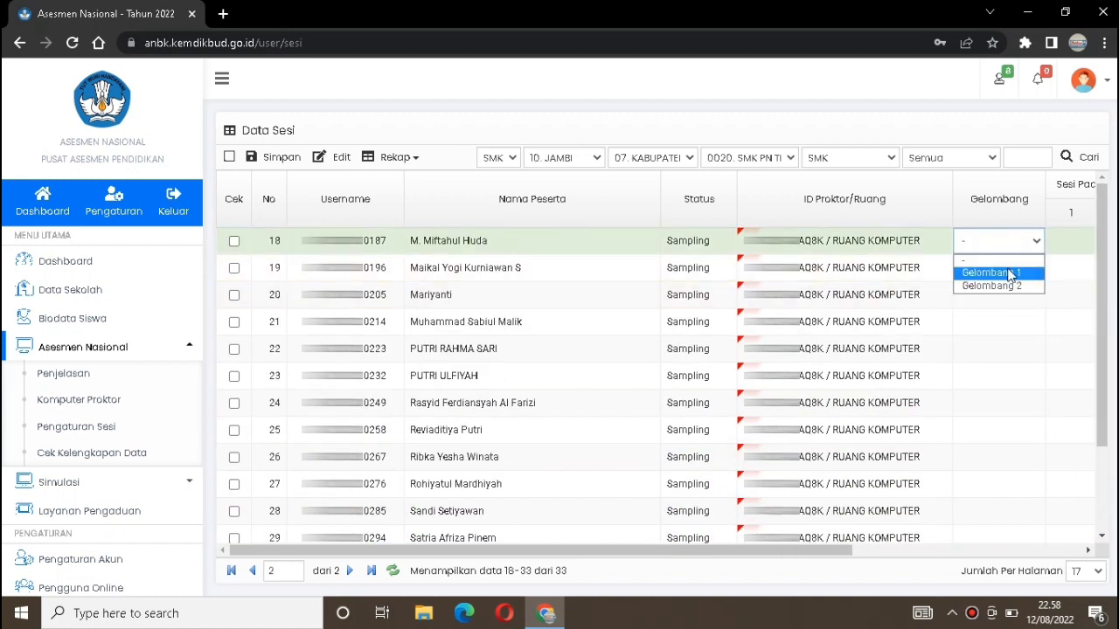
{"action": "left_click", "coordinate": [1010, 274]}
{"action": "left_click", "coordinate": [1005, 267]}
{"action": "left_click", "coordinate": [1006, 298]}
{"action": "left_click", "coordinate": [1009, 297]}
{"action": "left_click", "coordinate": [1007, 327]}
{"action": "left_click", "coordinate": [1010, 324]}
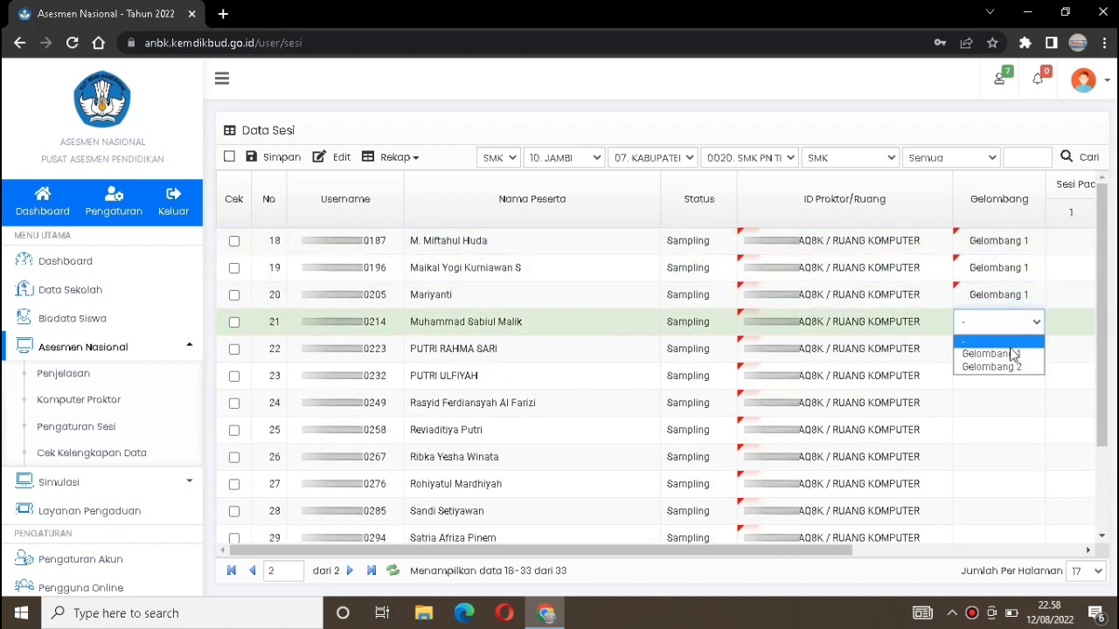
{"action": "left_click", "coordinate": [1013, 354]}
Set the Gelombang of participants 22 through 25 to Gelombang 1.
{"action": "left_click", "coordinate": [1012, 351]}
{"action": "left_click", "coordinate": [1014, 380]}
{"action": "left_click", "coordinate": [1014, 378]}
{"action": "left_click", "coordinate": [1017, 409]}
{"action": "left_click", "coordinate": [1018, 404]}
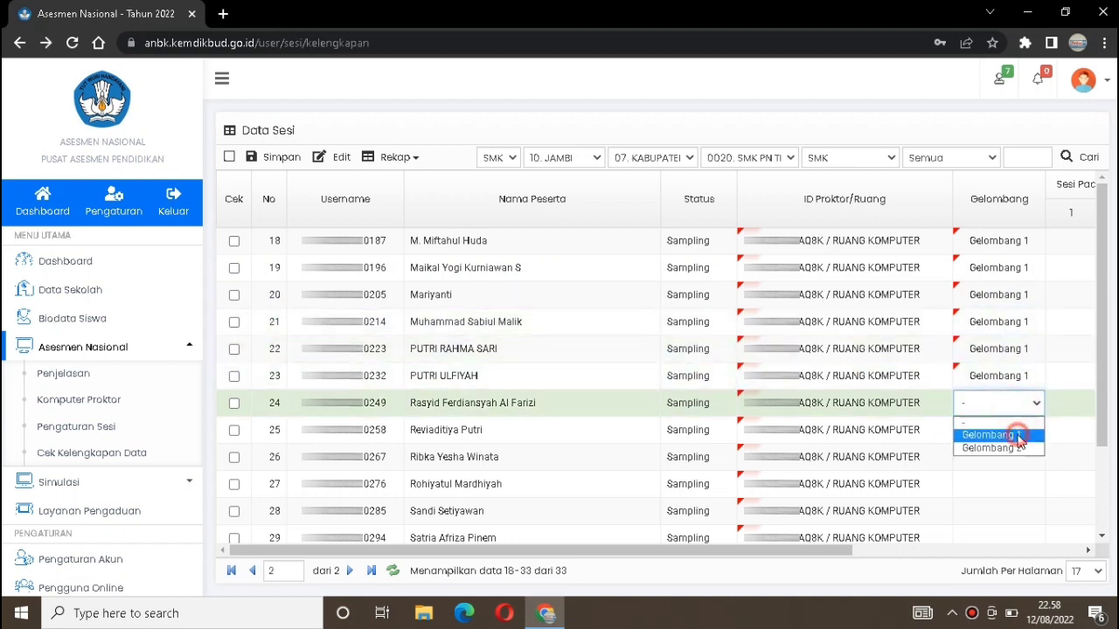
{"action": "left_click", "coordinate": [1018, 435]}
{"action": "left_click", "coordinate": [1019, 431]}
{"action": "left_click", "coordinate": [1020, 462]}
Set the Gelombang of participants 26 through 28 to Gelombang 1.
{"action": "left_click", "coordinate": [1020, 458]}
{"action": "left_click", "coordinate": [1019, 488]}
{"action": "left_click", "coordinate": [1019, 484]}
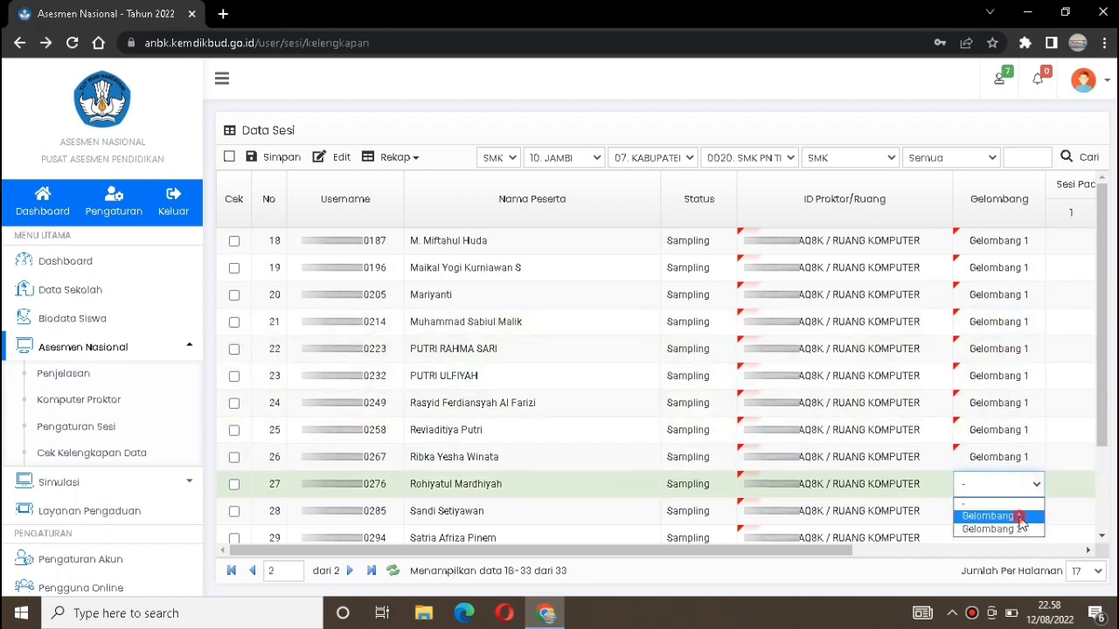
{"action": "left_click", "coordinate": [1020, 516]}
{"action": "left_click", "coordinate": [1019, 511]}
{"action": "left_click", "coordinate": [1019, 543]}
Set the Gelombang of participants 29 through 33 to Gelombang 1.
{"action": "scroll", "coordinate": [1104, 469], "scroll_direction": "down", "scroll_amount": 1}
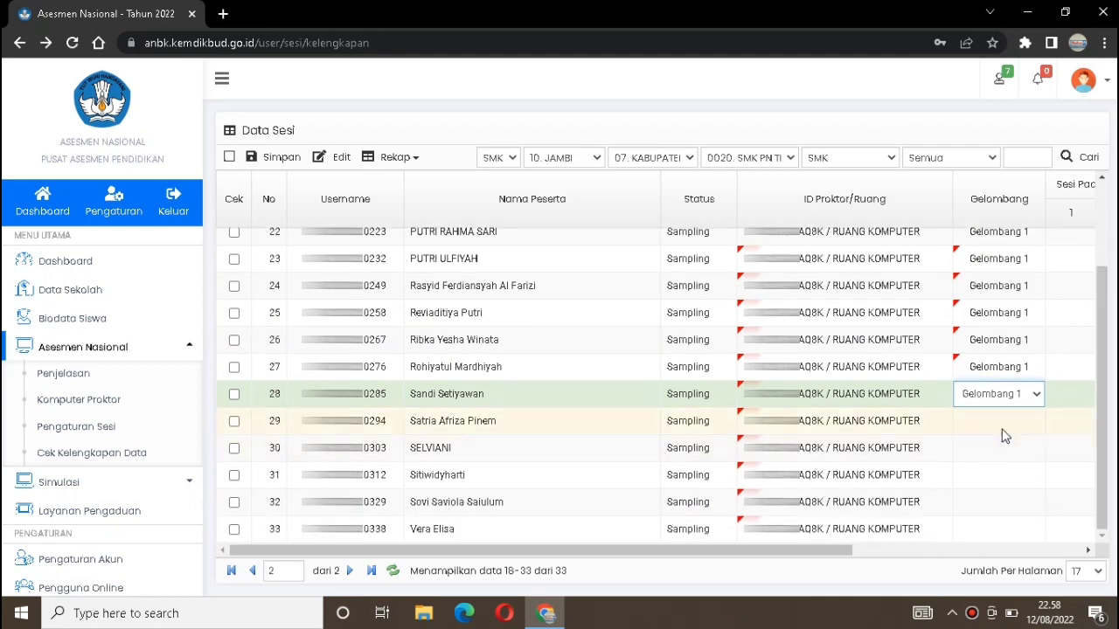
{"action": "left_click", "coordinate": [1005, 432]}
{"action": "left_click", "coordinate": [1011, 451]}
{"action": "left_click", "coordinate": [1011, 450]}
{"action": "left_click", "coordinate": [1012, 480]}
{"action": "left_click", "coordinate": [1012, 477]}
{"action": "left_click", "coordinate": [988, 507]}
{"action": "left_click", "coordinate": [999, 502]}
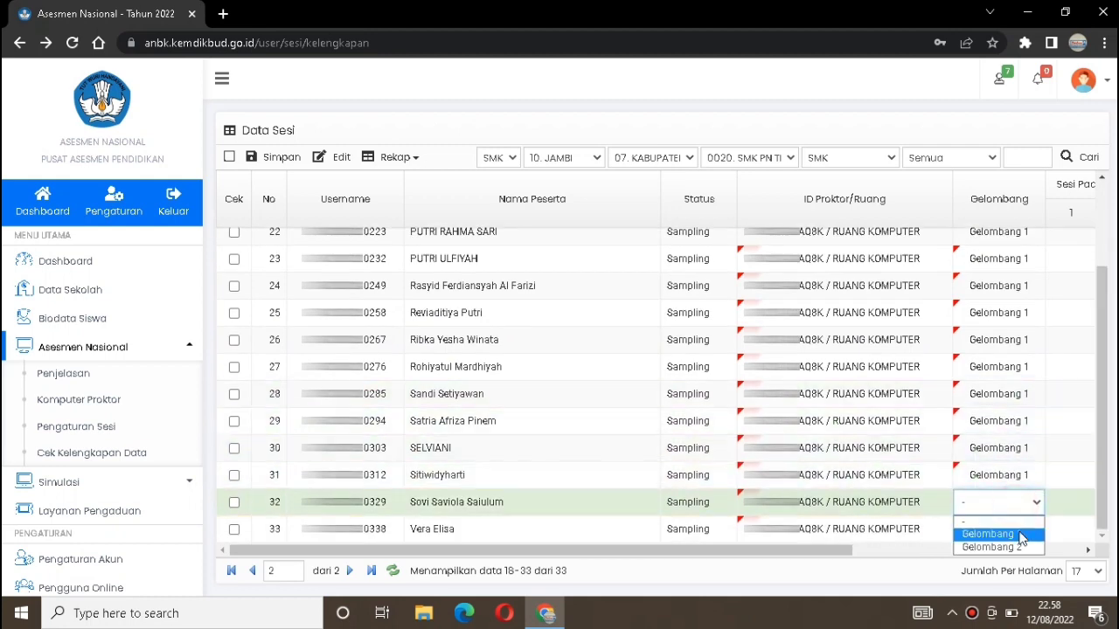
{"action": "left_click", "coordinate": [988, 534]}
{"action": "left_click", "coordinate": [999, 529]}
{"action": "left_click", "coordinate": [987, 561]}
Set the session to 2 on days 1 and 2 for participants 18 through 20.
{"action": "scroll", "coordinate": [1099, 500], "scroll_direction": "up", "scroll_amount": 5}
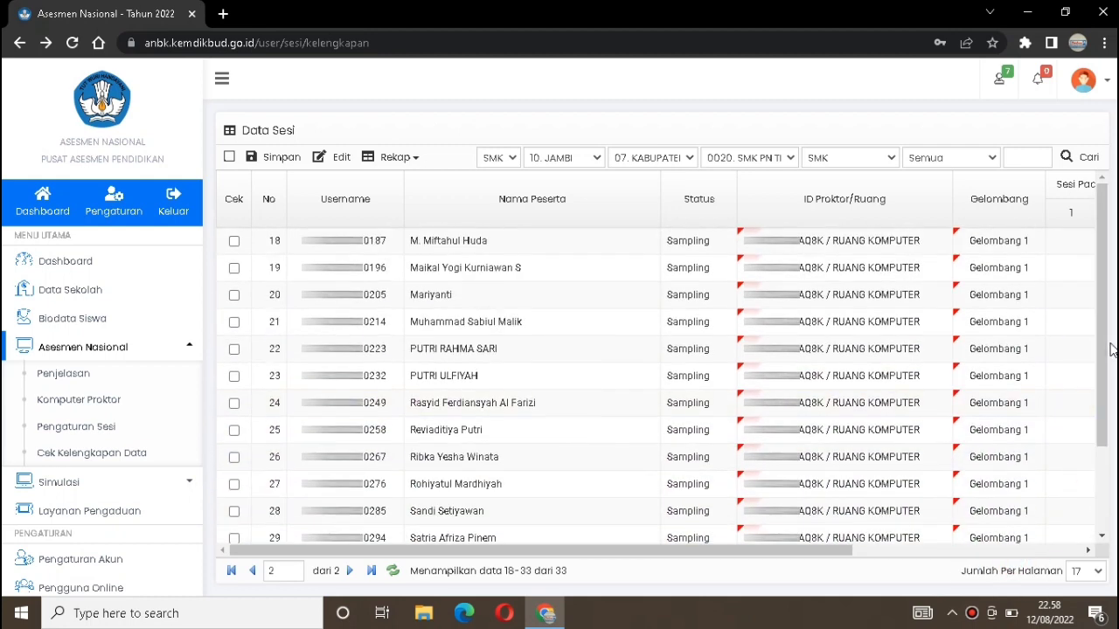
{"action": "left_click_drag", "start_coordinate": [542, 550], "coordinate": [774, 549]}
{"action": "left_click", "coordinate": [749, 245]}
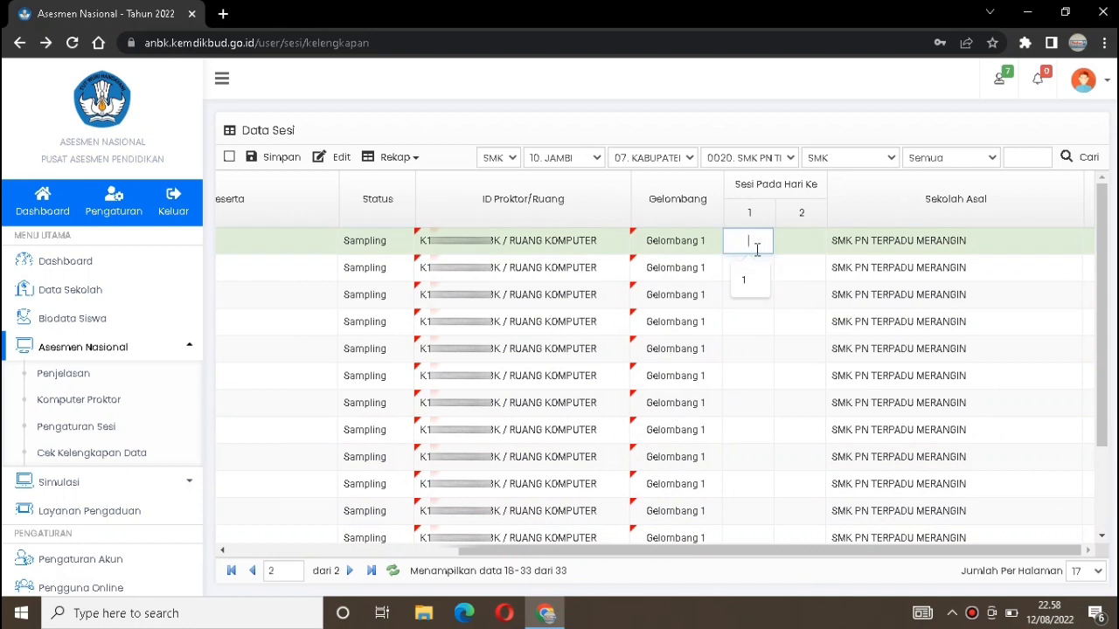
{"action": "left_click", "coordinate": [794, 244]}
{"action": "type", "text": "2"}
{"action": "left_click", "coordinate": [758, 266]}
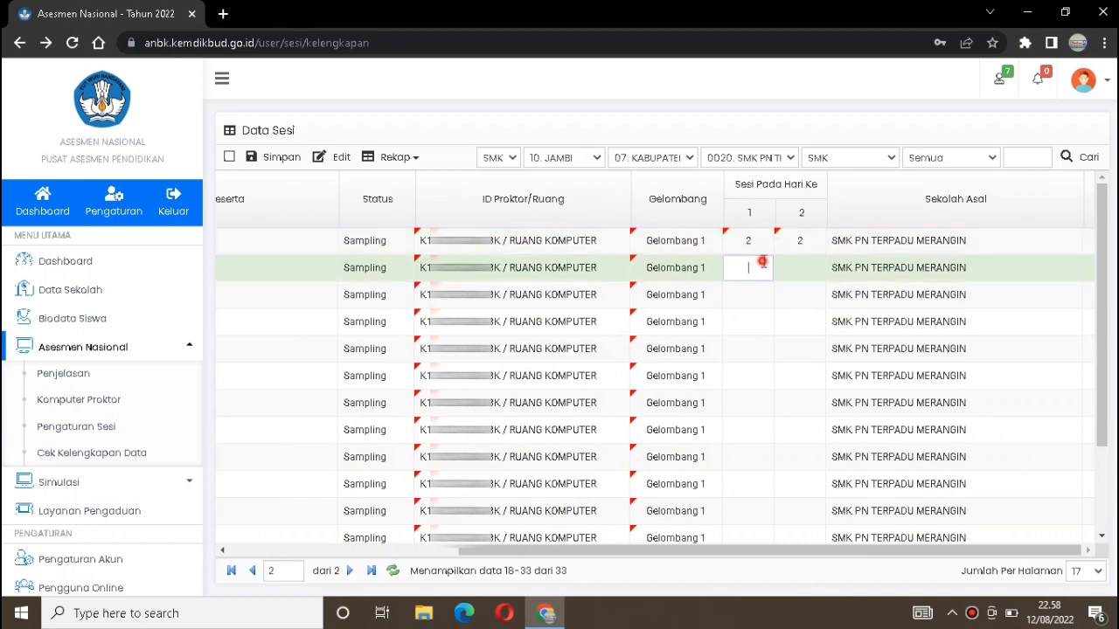
{"action": "type", "text": "2"}
{"action": "left_click", "coordinate": [792, 267]}
{"action": "type", "text": "2"}
{"action": "left_click", "coordinate": [749, 294]}
{"action": "type", "text": "2"}
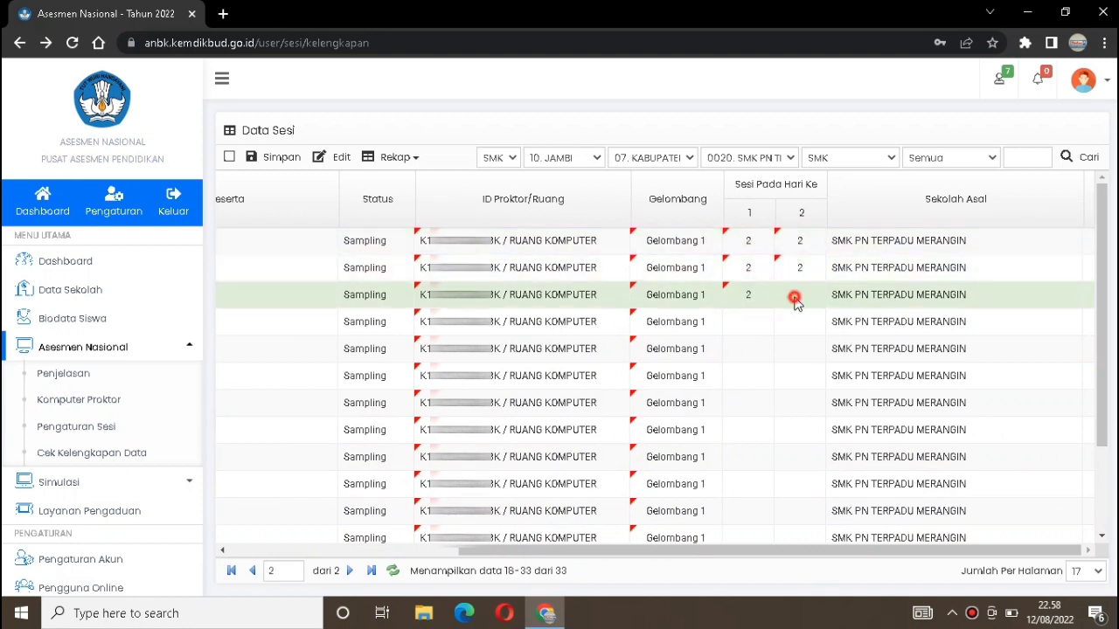
{"action": "left_click", "coordinate": [796, 294]}
{"action": "type", "text": "2"}
Set the session to 2 on days 1 and 2 for participants 21 through 23.
{"action": "left_click", "coordinate": [752, 320]}
{"action": "type", "text": "2"}
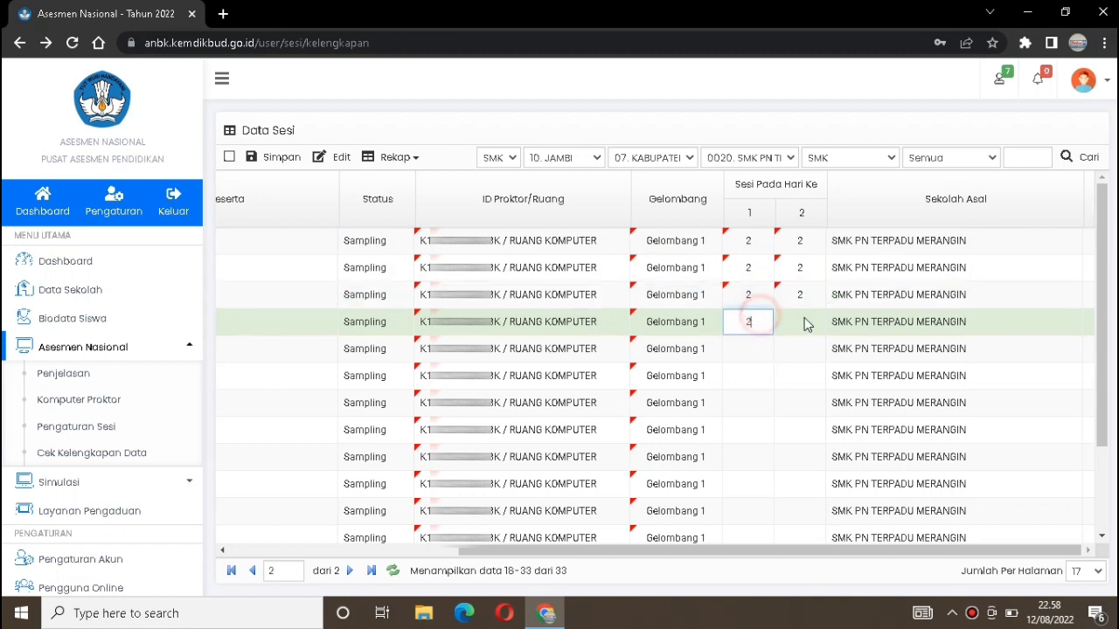
{"action": "left_click", "coordinate": [800, 321]}
{"action": "type", "text": "2"}
{"action": "left_click", "coordinate": [751, 350]}
{"action": "type", "text": "2"}
{"action": "left_click", "coordinate": [783, 349]}
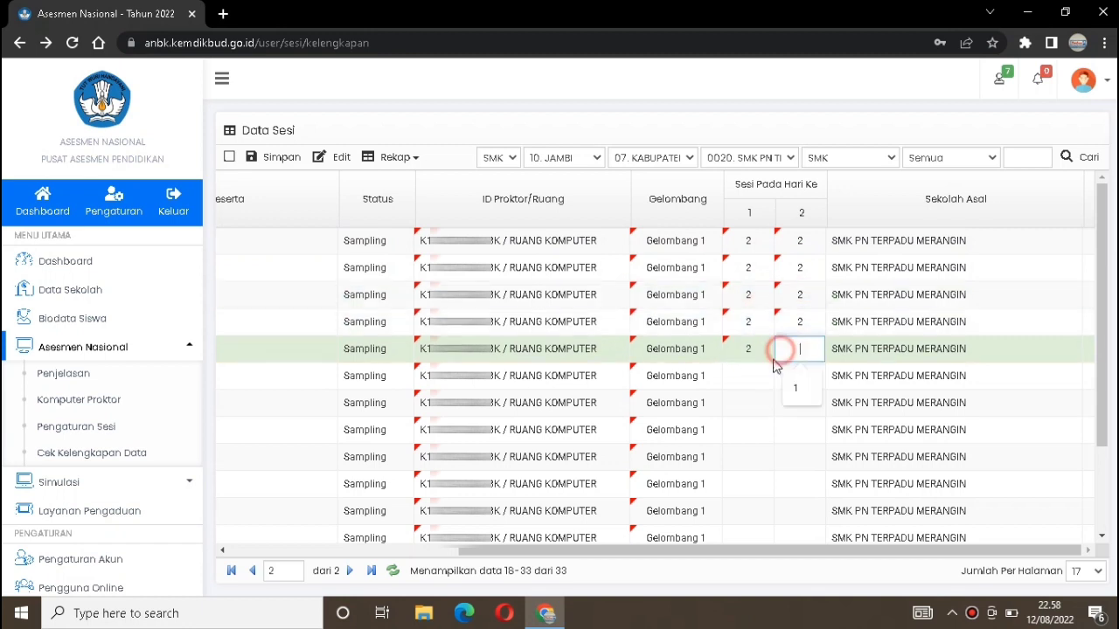
{"action": "type", "text": "2"}
{"action": "left_click", "coordinate": [763, 374]}
{"action": "type", "text": "2"}
{"action": "left_click", "coordinate": [798, 375]}
{"action": "type", "text": "2"}
Set the session to 2 on days 1 and 2 for participants 24 through 26.
{"action": "left_click", "coordinate": [750, 403]}
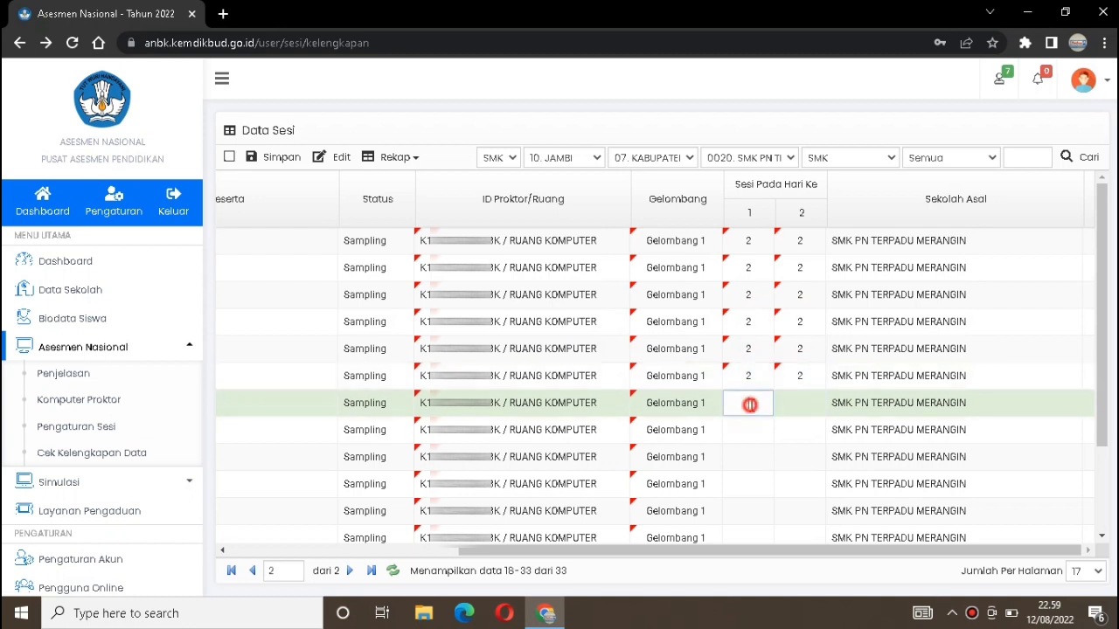
{"action": "type", "text": "2"}
{"action": "left_click", "coordinate": [799, 404]}
{"action": "type", "text": "2"}
{"action": "left_click", "coordinate": [749, 428]}
{"action": "type", "text": "2"}
{"action": "left_click", "coordinate": [792, 428]}
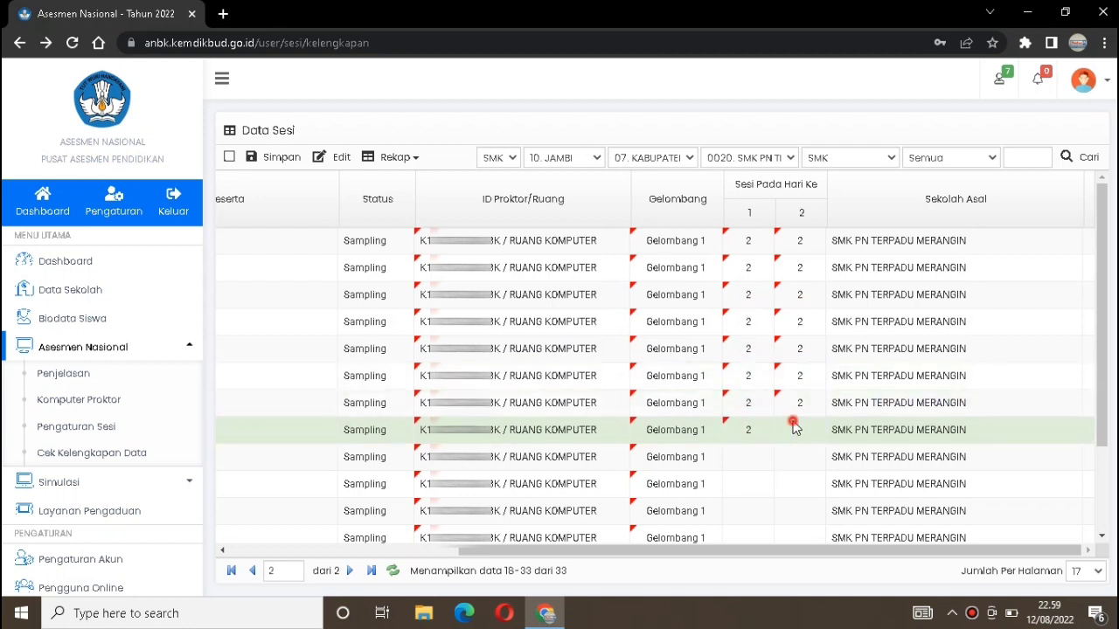
{"action": "type", "text": "2"}
{"action": "left_click", "coordinate": [761, 456]}
{"action": "type", "text": "2"}
{"action": "left_click", "coordinate": [789, 456]}
{"action": "type", "text": "2"}
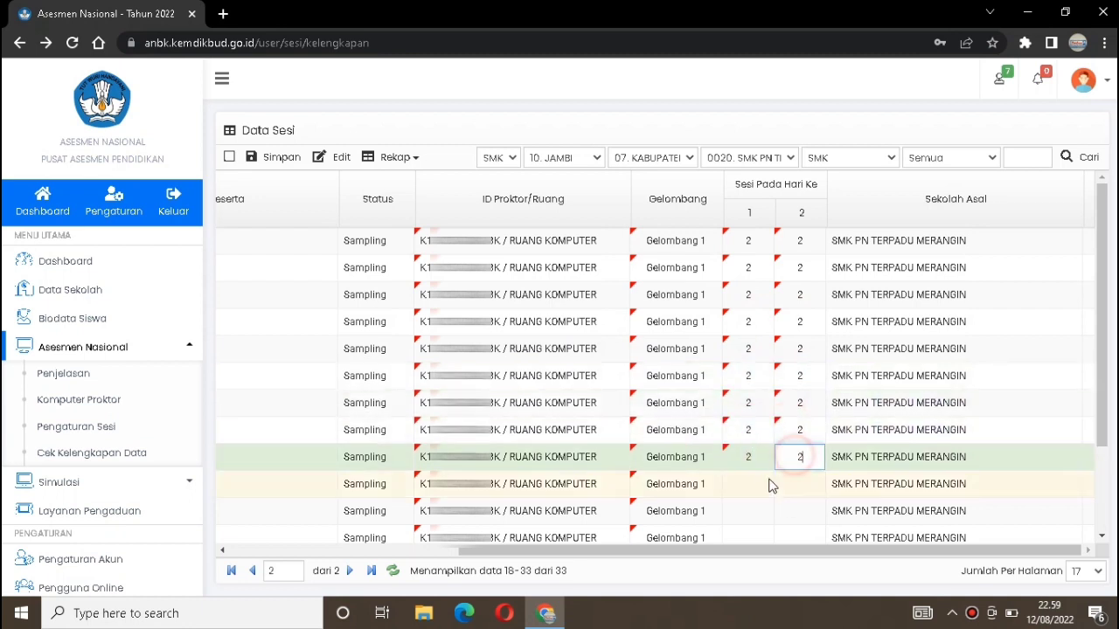
Set the session to 2 on days 1 and 2 for participants 27 and 28.
{"action": "left_click", "coordinate": [763, 483]}
{"action": "type", "text": "2"}
{"action": "left_click", "coordinate": [796, 482]}
{"action": "type", "text": "2"}
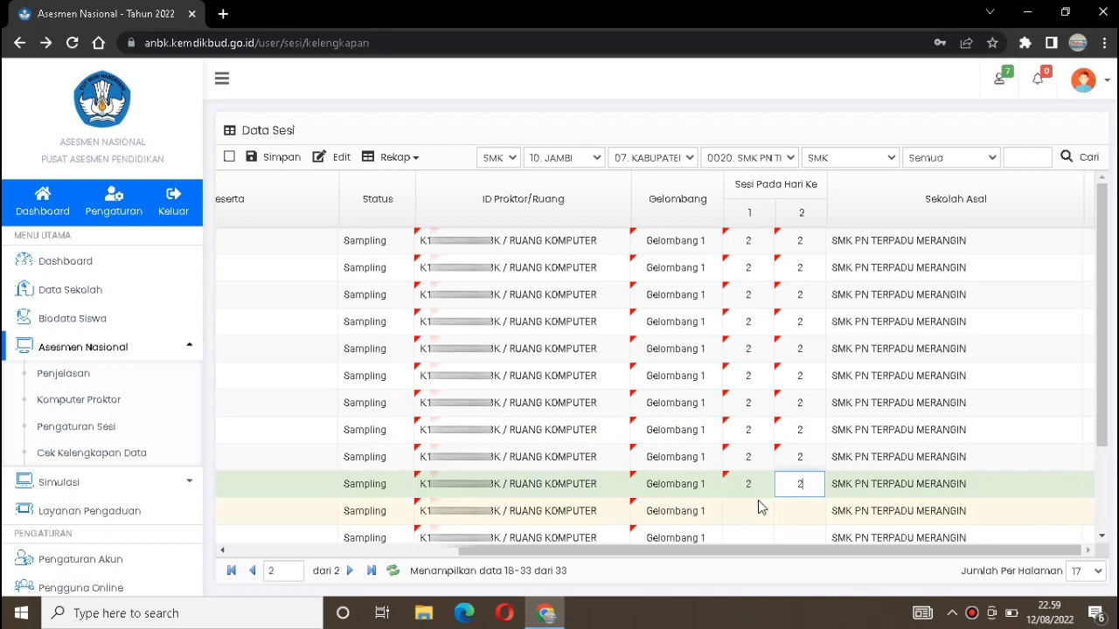
{"action": "left_click", "coordinate": [760, 503]}
{"action": "type", "text": "2"}
{"action": "left_click", "coordinate": [794, 504]}
{"action": "type", "text": "2"}
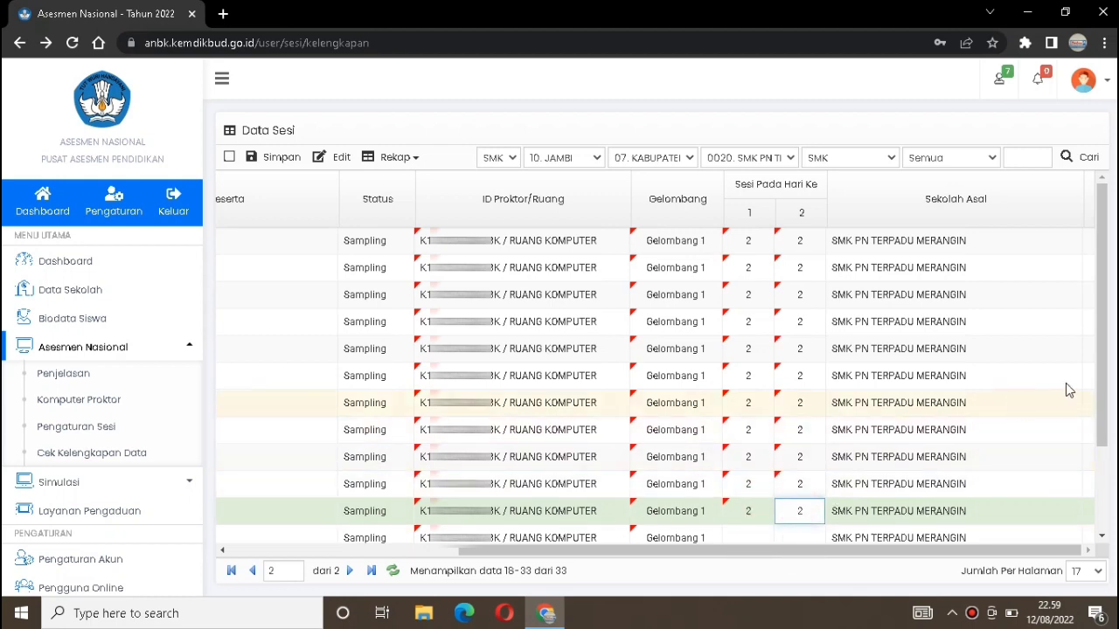
Set the session to 2 on days 1 and 2 for participants 29 through 31.
{"action": "scroll", "coordinate": [1098, 373], "scroll_direction": "down", "scroll_amount": 2}
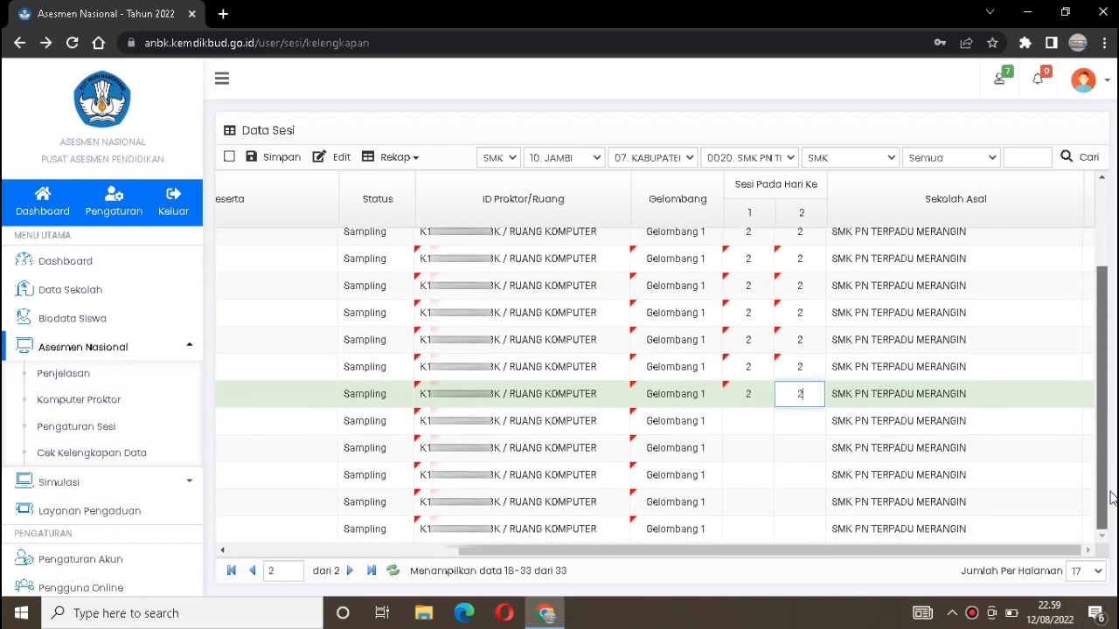
{"action": "left_click", "coordinate": [745, 420]}
{"action": "type", "text": "2"}
{"action": "left_click", "coordinate": [783, 426]}
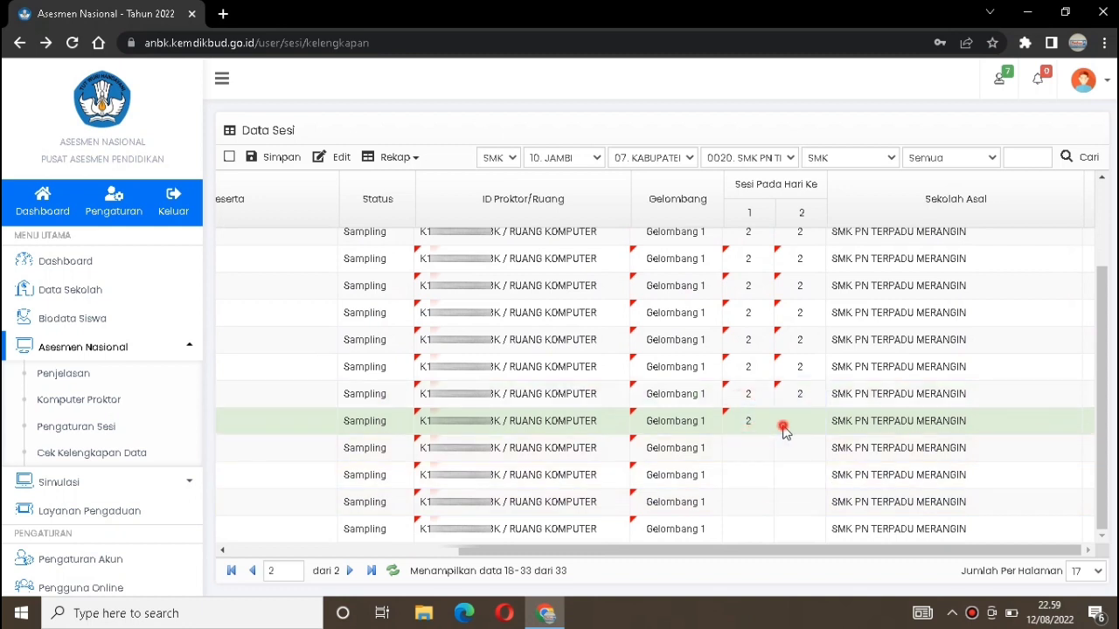
{"action": "type", "text": "2"}
{"action": "left_click", "coordinate": [748, 448]}
{"action": "type", "text": "2"}
{"action": "left_click", "coordinate": [796, 450]}
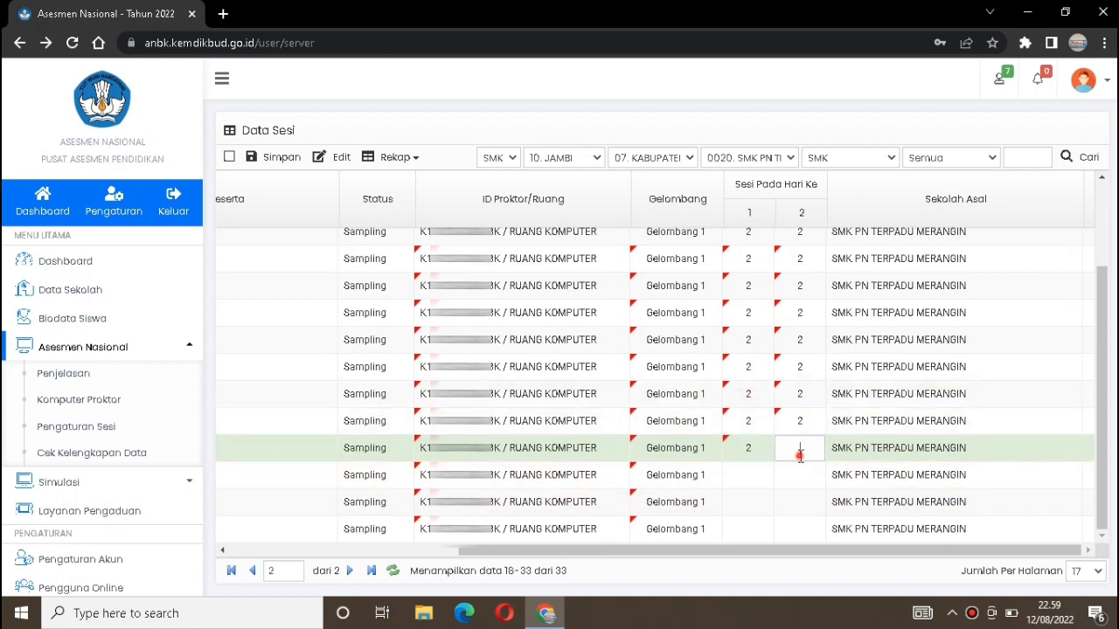
{"action": "type", "text": "2"}
{"action": "left_click", "coordinate": [751, 476]}
{"action": "type", "text": "2"}
{"action": "left_click", "coordinate": [778, 478]}
{"action": "type", "text": "2"}
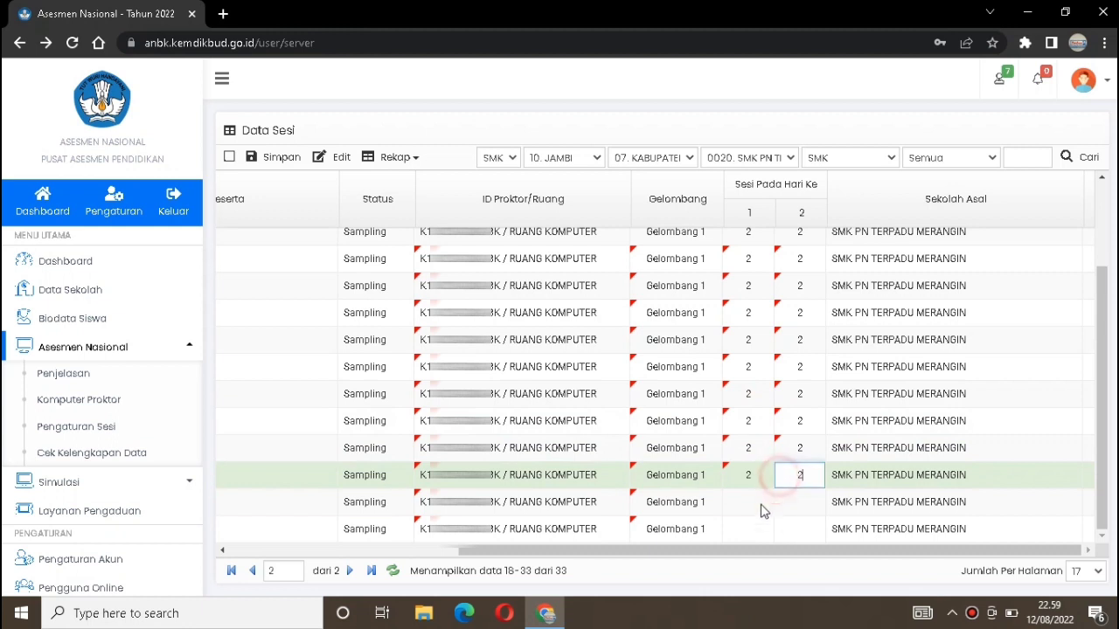
Set the session to 2 on days 1 and 2 for participants 32 and 33.
{"action": "left_click", "coordinate": [759, 505]}
{"action": "type", "text": "2"}
{"action": "left_click", "coordinate": [792, 504]}
{"action": "type", "text": "2"}
{"action": "left_click", "coordinate": [753, 529]}
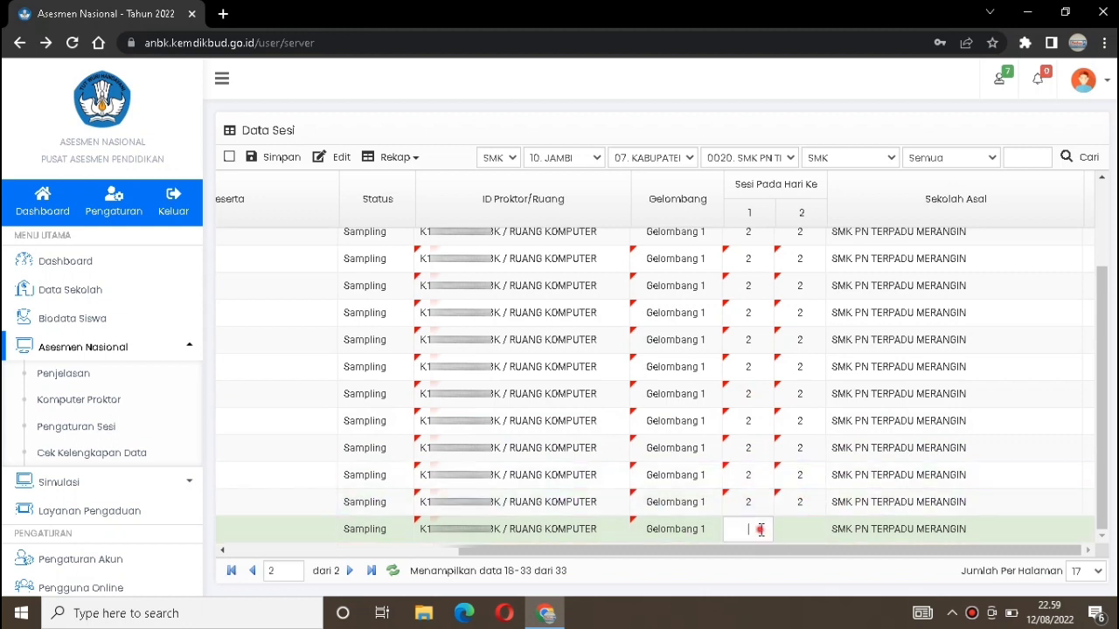
{"action": "type", "text": "2"}
{"action": "left_click", "coordinate": [793, 530]}
{"action": "type", "text": "2"}
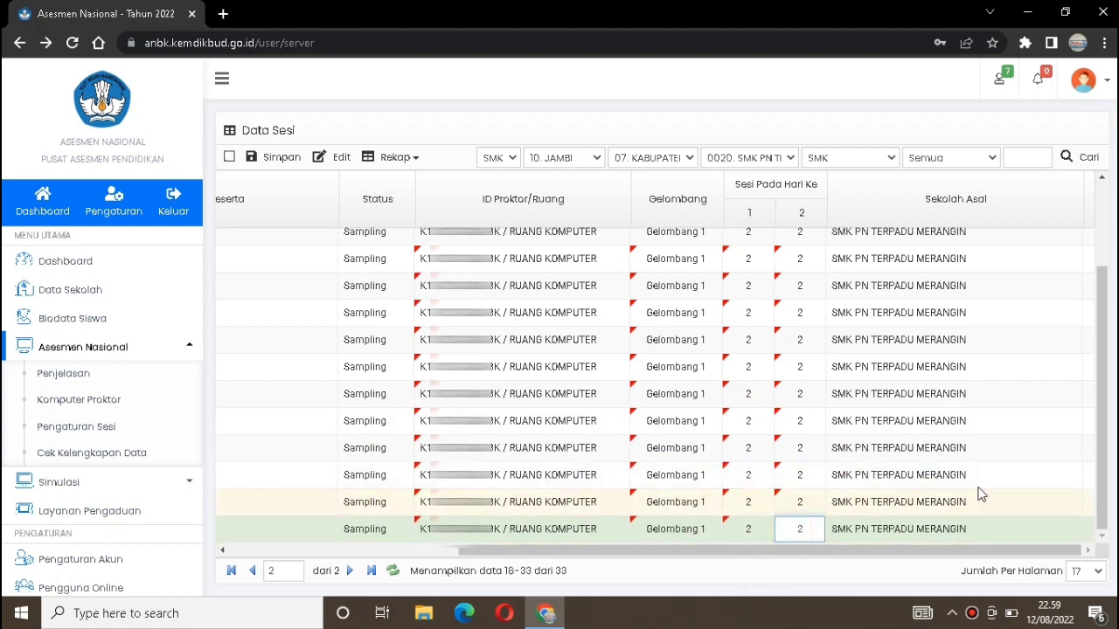
Save the session data entered for participants 18 through 33.
{"action": "scroll", "coordinate": [1104, 382], "scroll_direction": "up", "scroll_amount": 2}
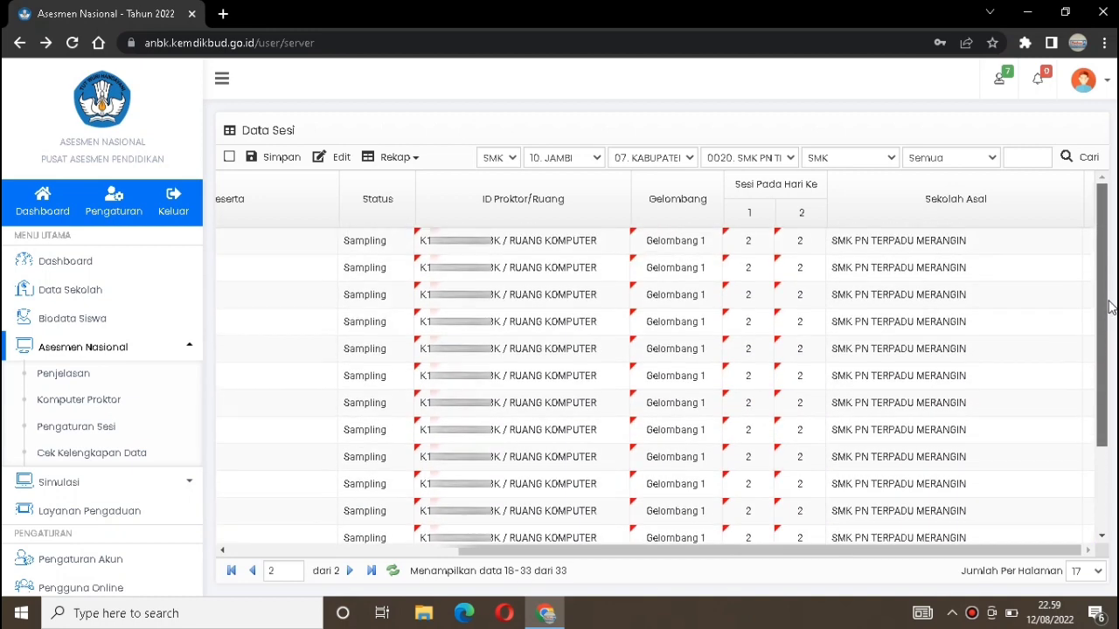
{"action": "left_click", "coordinate": [273, 164]}
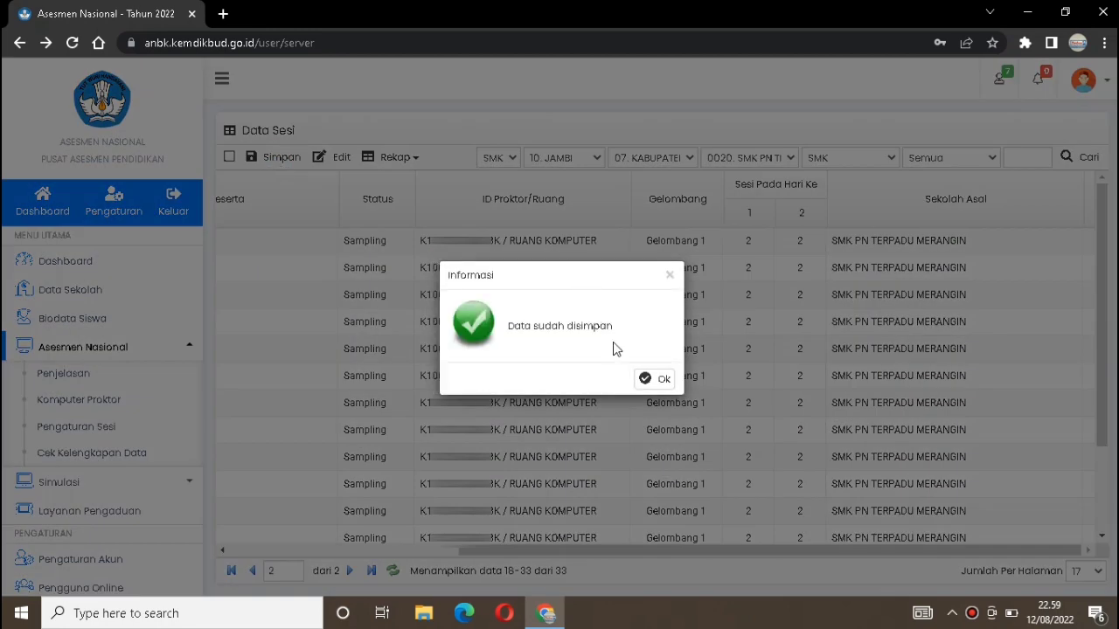
{"action": "left_click", "coordinate": [660, 386]}
{"action": "left_click_drag", "start_coordinate": [739, 551], "coordinate": [9, 486]}
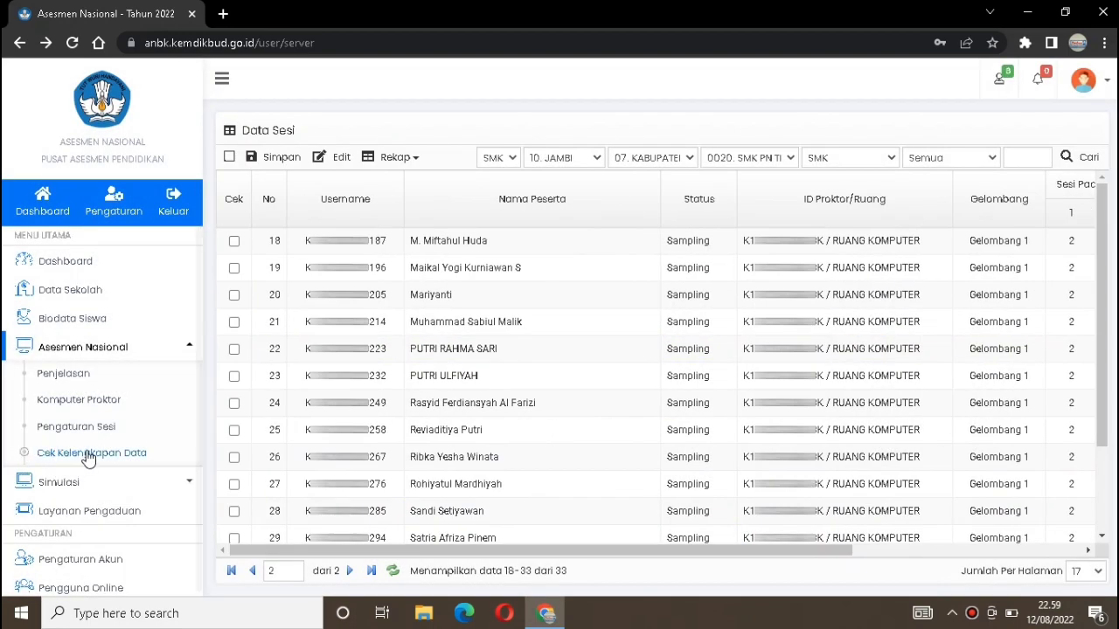
Open the Cek Kelengkapan Data page and display 35 participants per page.
{"action": "left_click", "coordinate": [72, 460]}
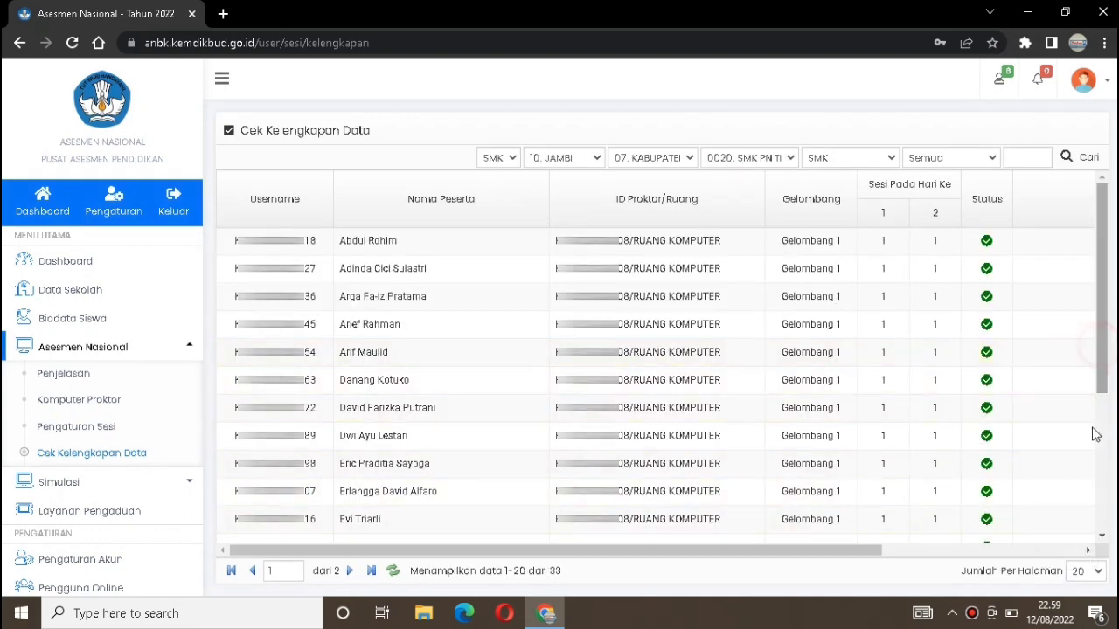
{"action": "left_click", "coordinate": [1104, 580]}
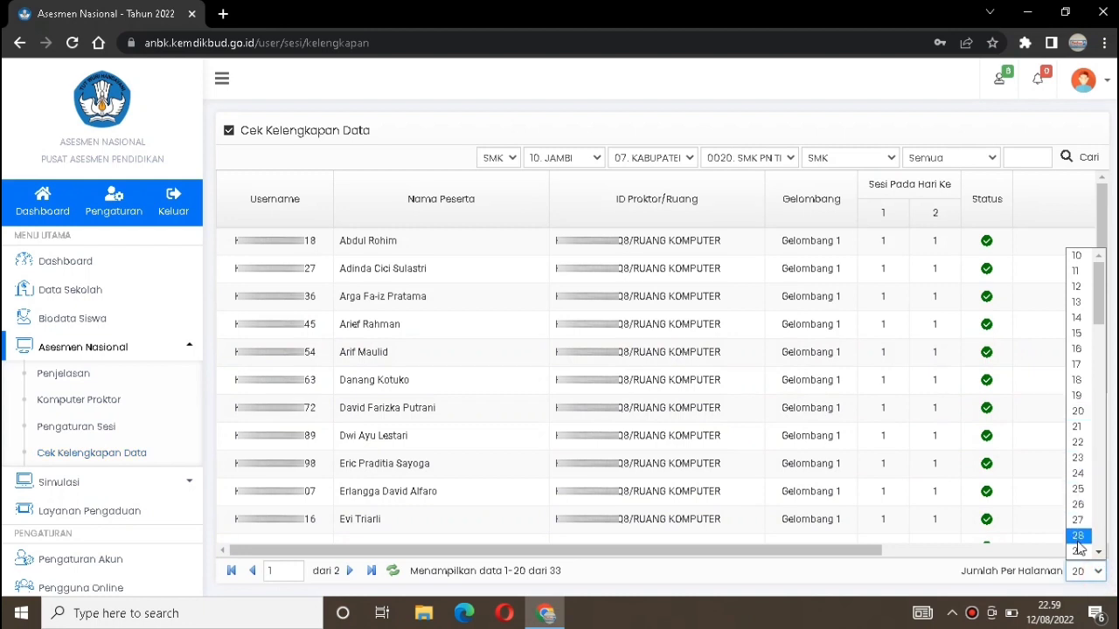
{"action": "scroll", "coordinate": [1092, 393], "scroll_direction": "down", "scroll_amount": 4}
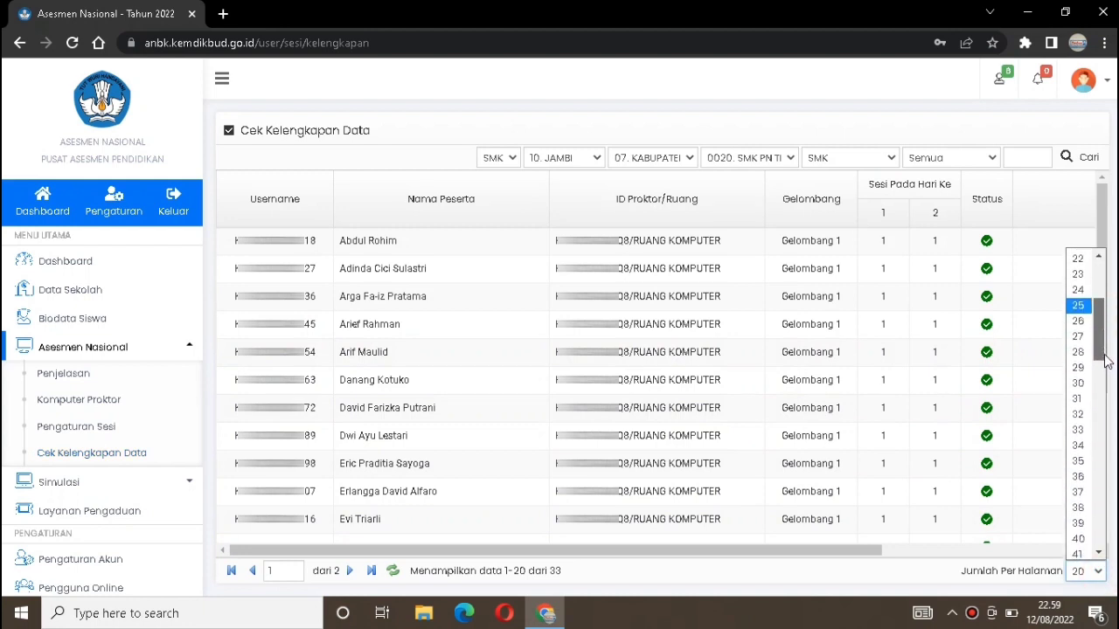
{"action": "left_click", "coordinate": [1091, 463]}
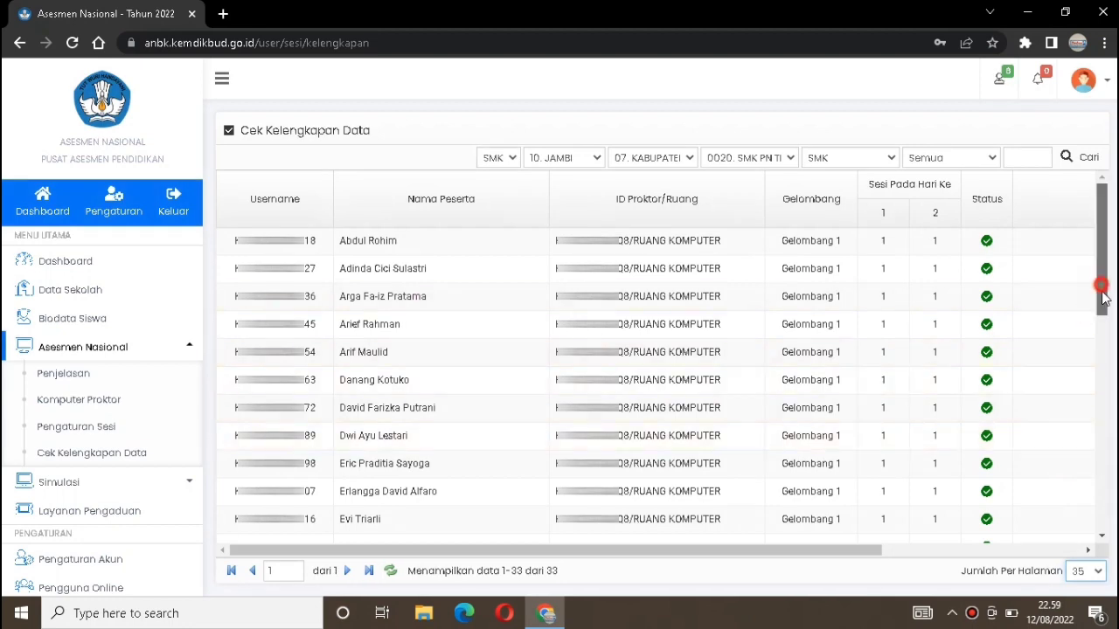
Examine the proctor room, Gelombang, day 1 and 2 sessions and status of all listed participants, and return to the Dashboard.
{"action": "left_click_drag", "start_coordinate": [1103, 289], "coordinate": [1103, 469]}
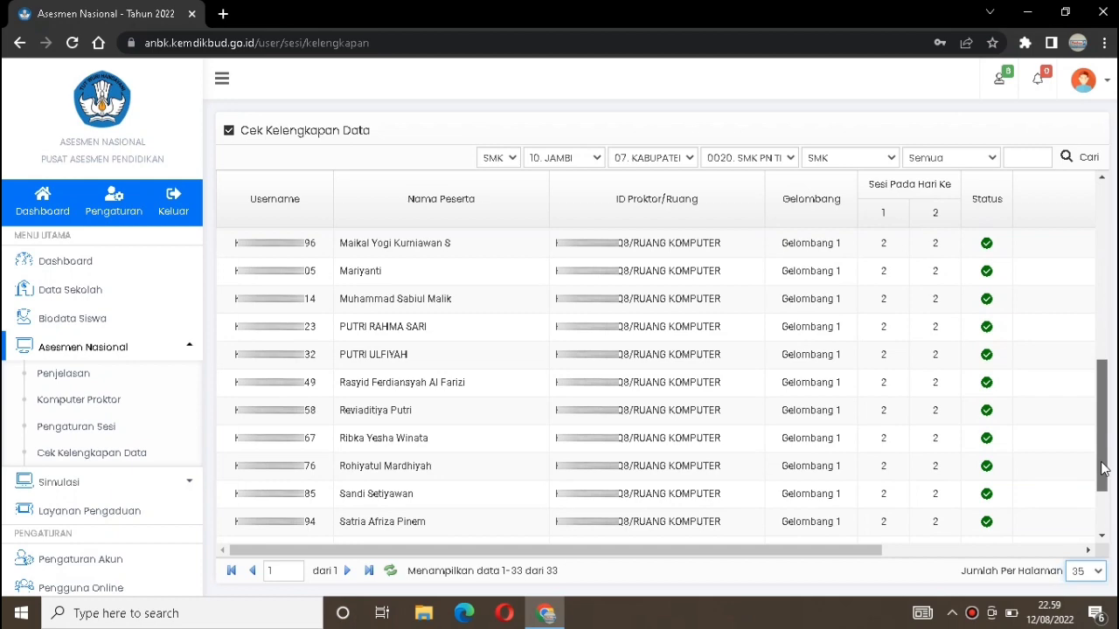
{"action": "scroll", "coordinate": [1104, 481], "scroll_direction": "up", "scroll_amount": 1}
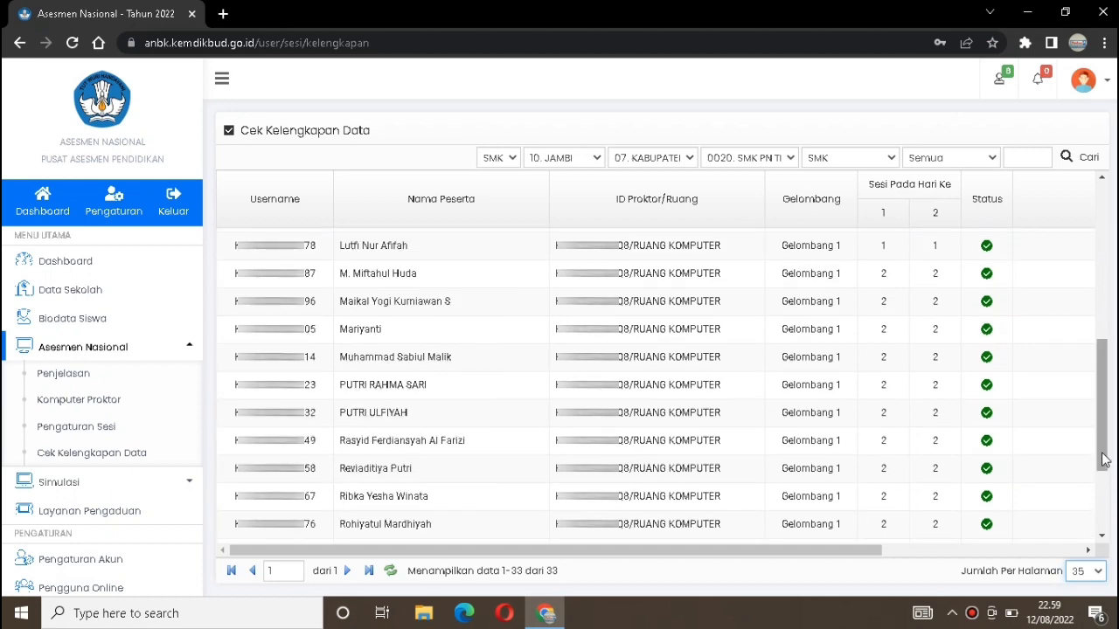
{"action": "scroll", "coordinate": [1104, 506], "scroll_direction": "down", "scroll_amount": 3}
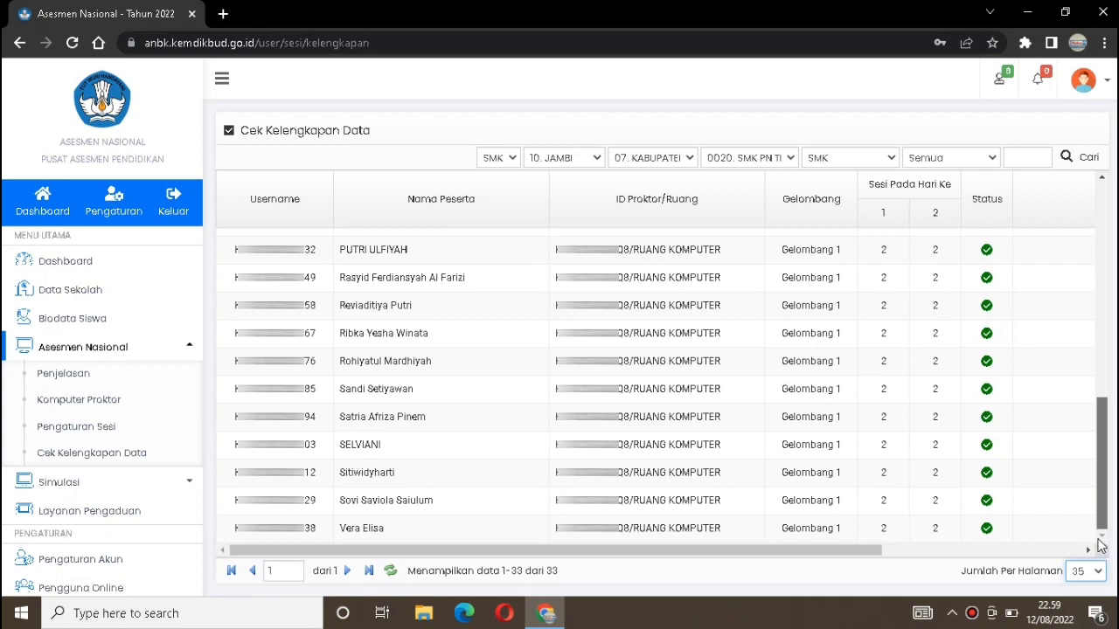
{"action": "left_click_drag", "start_coordinate": [1100, 531], "coordinate": [1110, 288]}
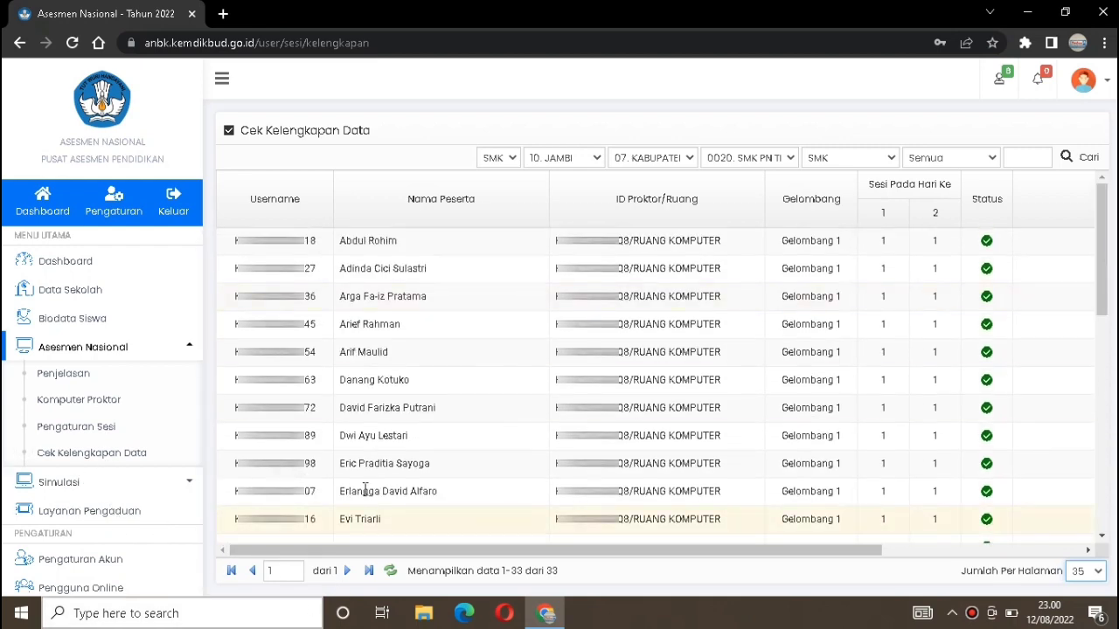
{"action": "left_click", "coordinate": [112, 266]}
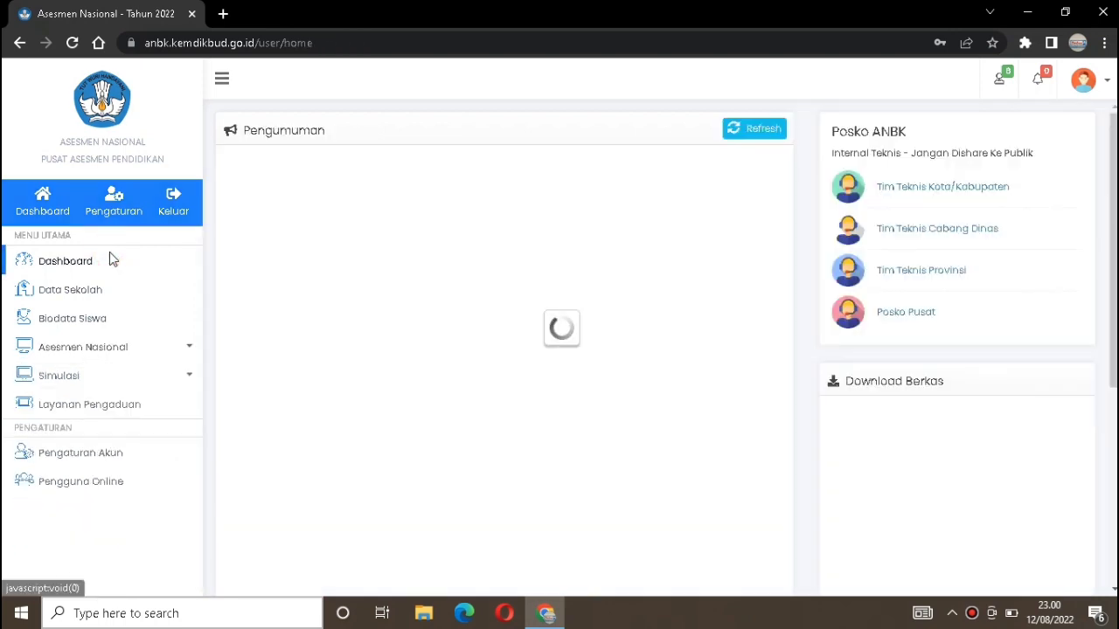